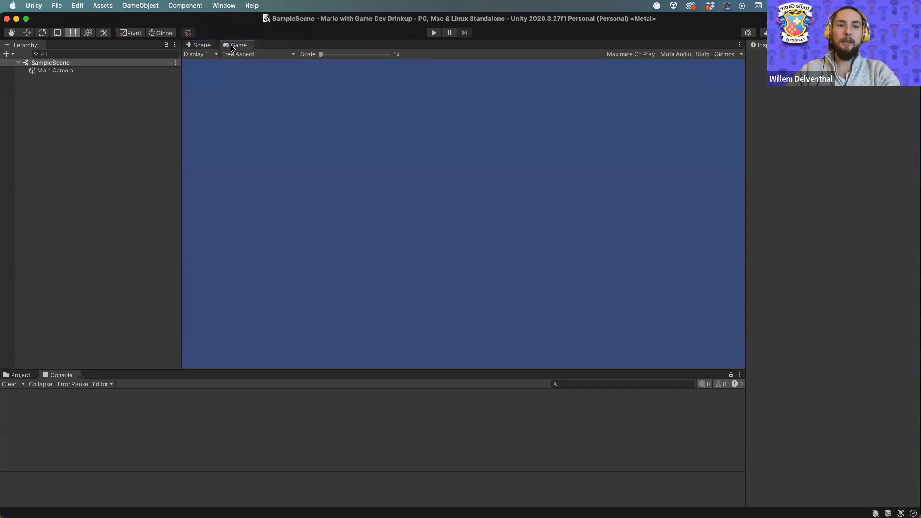
# Compare the Scene and Game views, and look over the Project and Console windows.
pyautogui.click(198, 46)
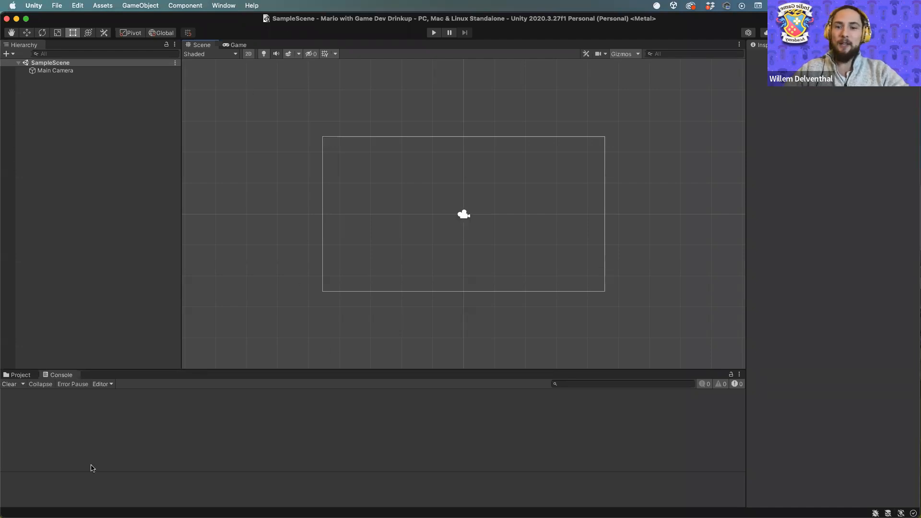
pyautogui.click(233, 45)
pyautogui.click(199, 44)
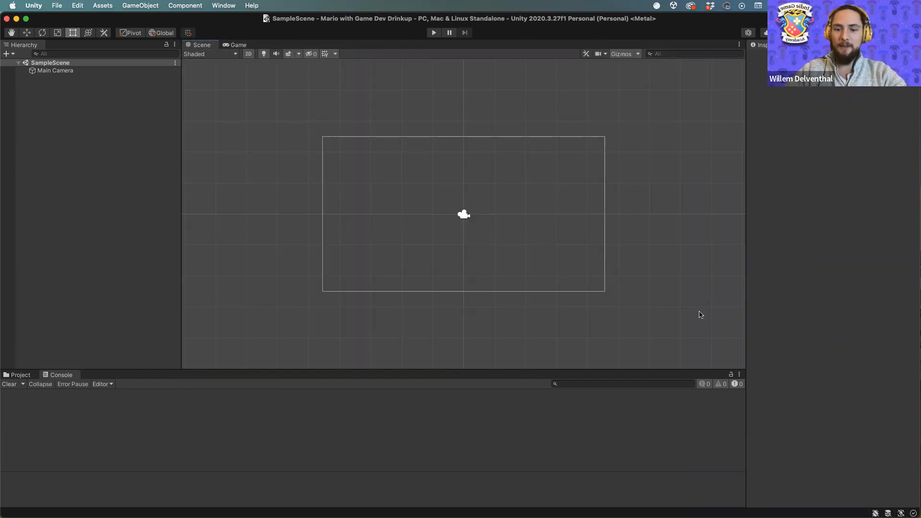
pyautogui.click(59, 380)
pyautogui.click(22, 383)
pyautogui.click(20, 374)
pyautogui.click(62, 375)
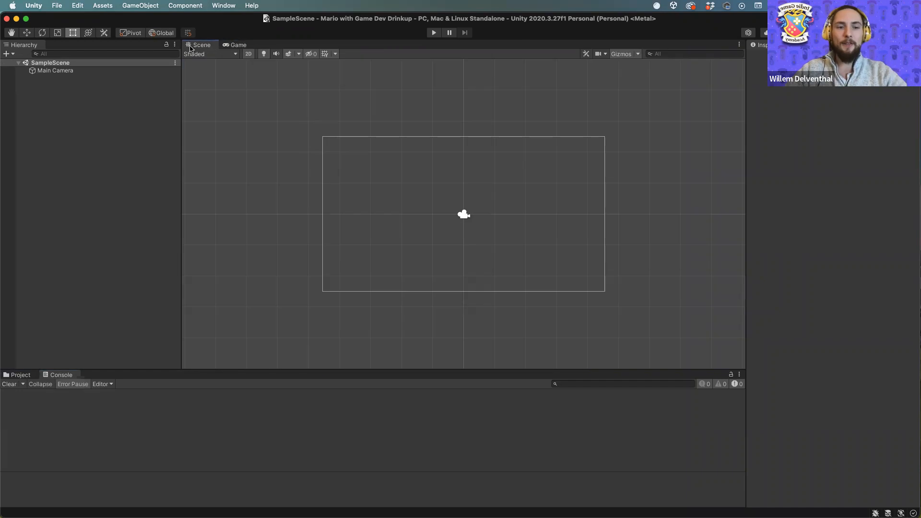
pyautogui.click(231, 47)
pyautogui.moveTo(231, 47)
pyautogui.mouseDown()
pyautogui.moveTo(269, 202)
pyautogui.moveTo(596, 185)
pyautogui.moveTo(225, 48)
pyautogui.mouseUp()
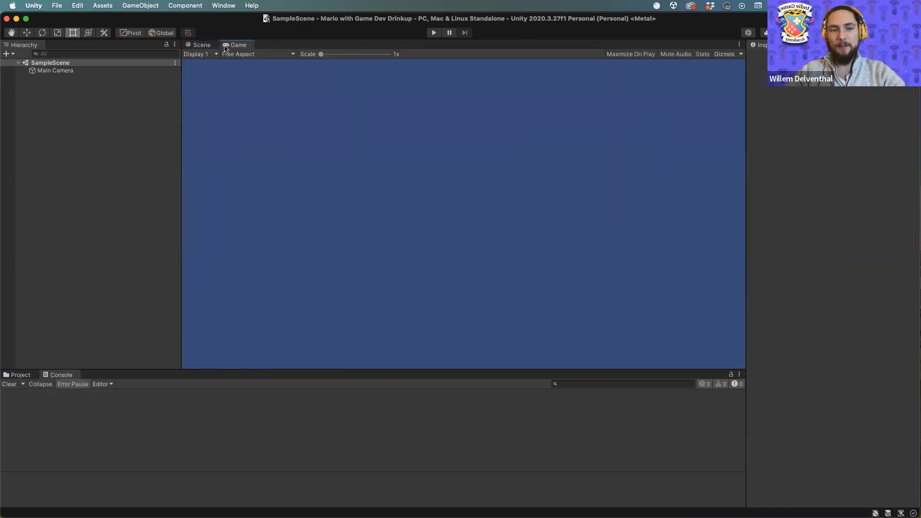
pyautogui.click(201, 45)
pyautogui.click(240, 46)
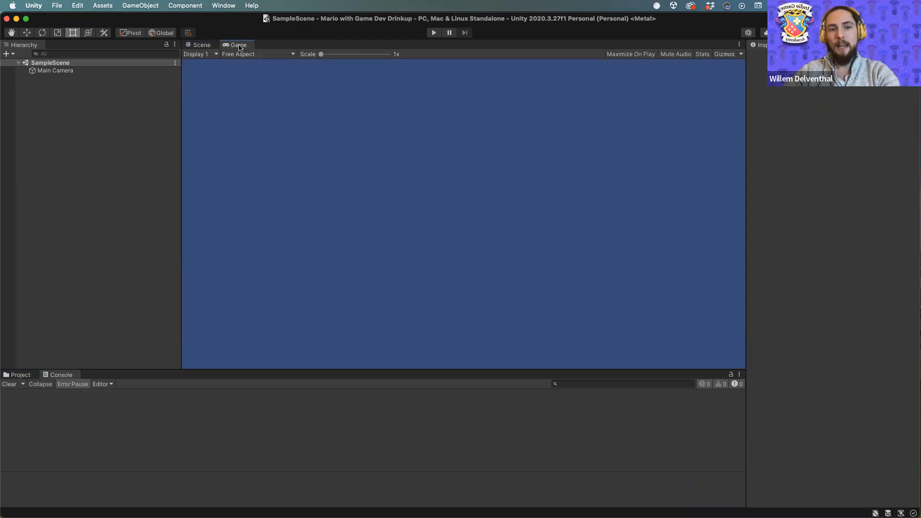
pyautogui.click(200, 45)
pyautogui.click(240, 44)
pyautogui.click(197, 46)
pyautogui.click(247, 43)
pyautogui.click(196, 45)
pyautogui.click(240, 44)
pyautogui.click(195, 47)
# Dock the Game view beside the Scene view and widen it to nearly half of the shared area.
pyautogui.click(241, 47)
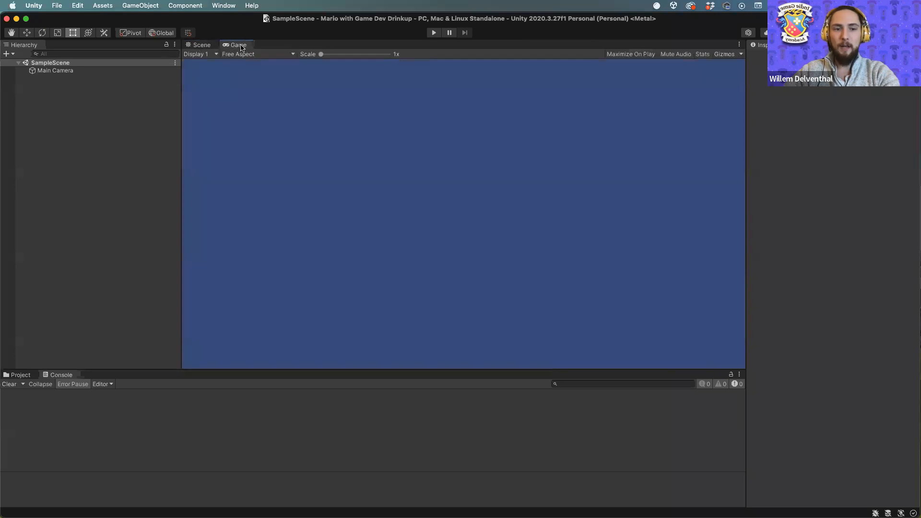
pyautogui.moveTo(240, 48); pyautogui.dragTo(607, 157)
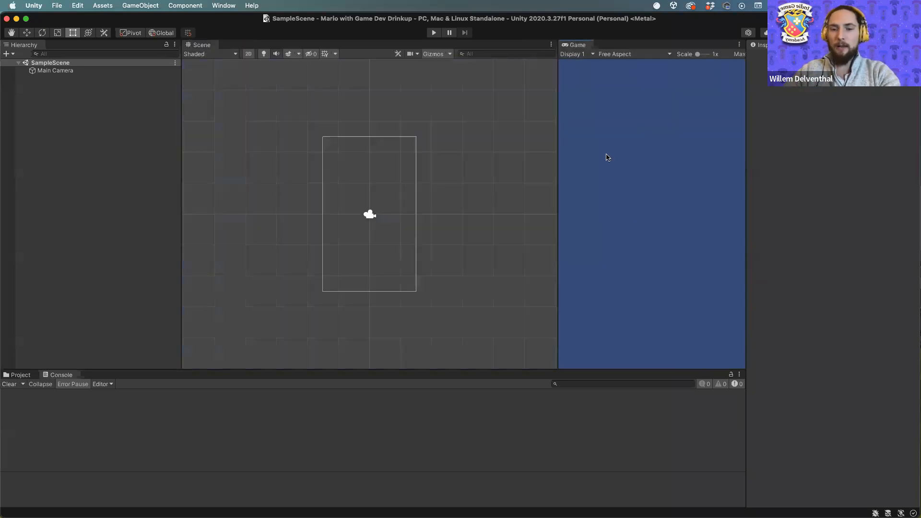
pyautogui.moveTo(557, 186); pyautogui.dragTo(473, 185)
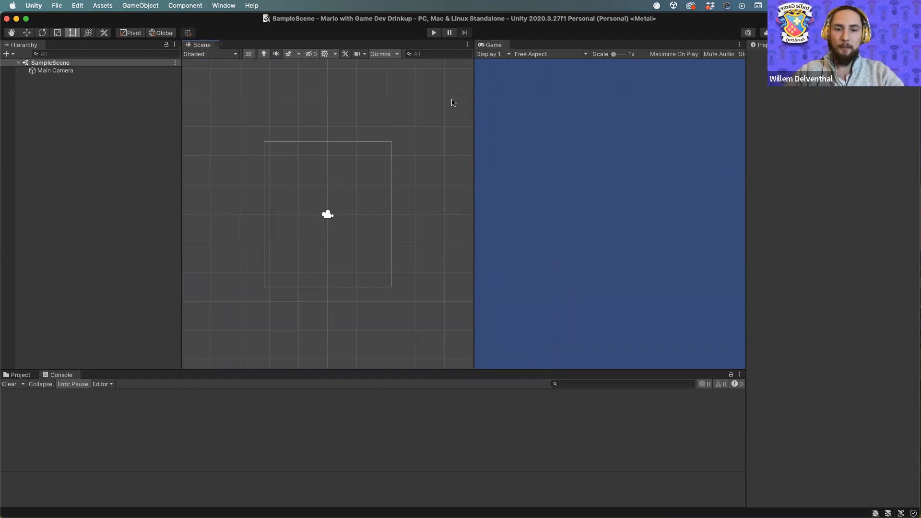
# Dock the Console beside the Project window and widen it so the Project window becomes narrow.
pyautogui.click(15, 376)
pyautogui.click(47, 377)
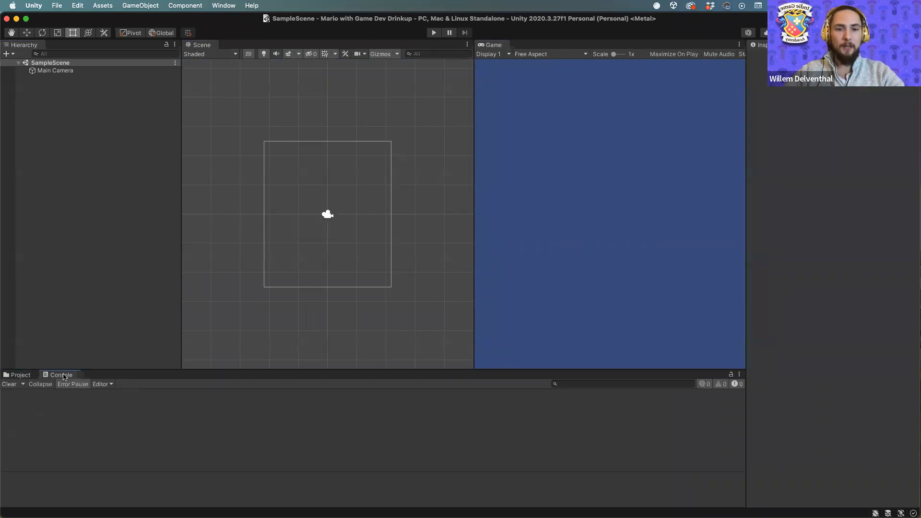
pyautogui.moveTo(61, 377); pyautogui.dragTo(635, 442)
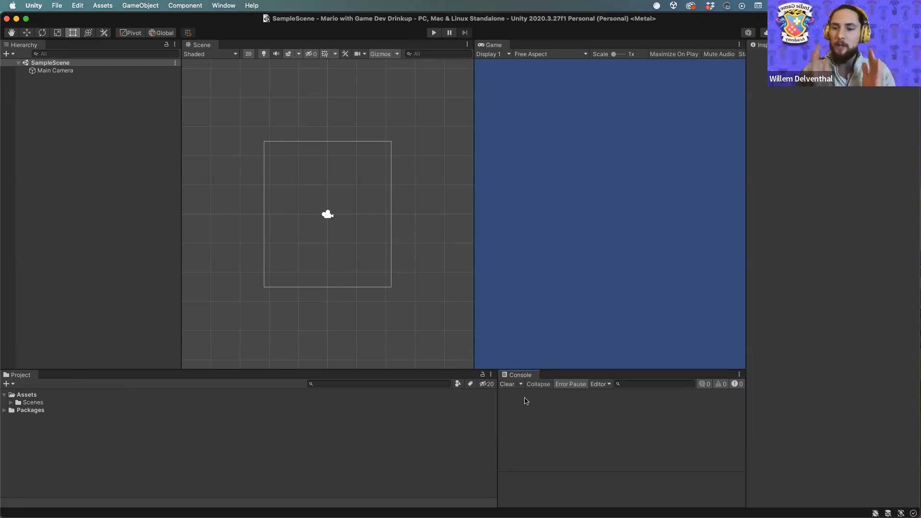
pyautogui.moveTo(498, 422); pyautogui.dragTo(152, 433)
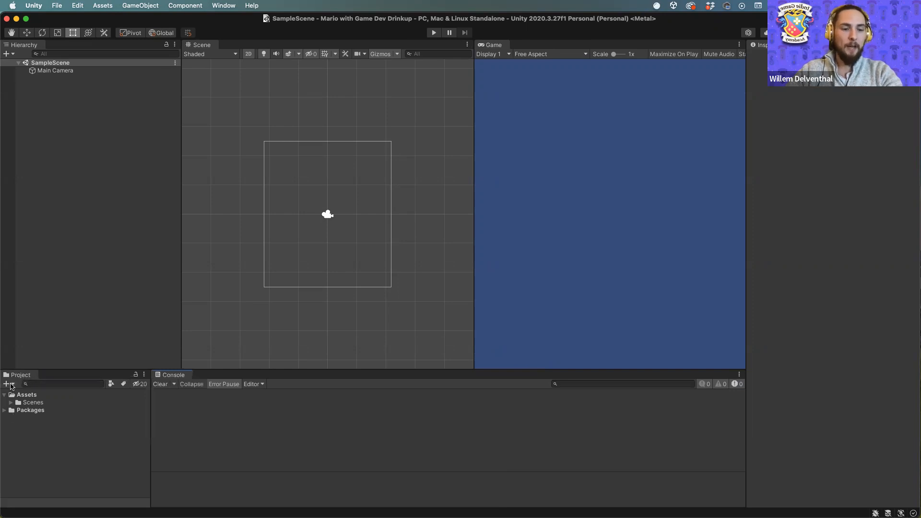
# Try the Project window's Two Column Layout on the Scenes folder and return to One Column Layout.
pyautogui.click(143, 376)
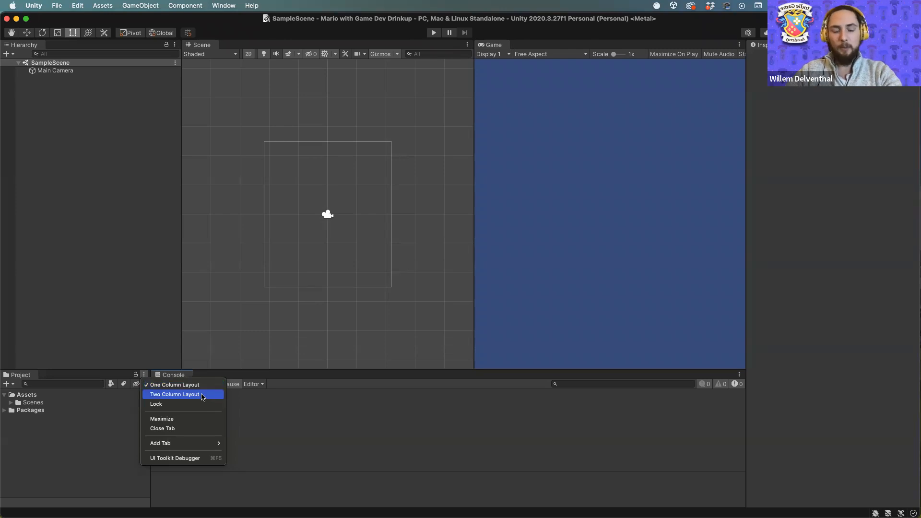
pyautogui.click(176, 394)
pyautogui.click(41, 409)
pyautogui.click(32, 438)
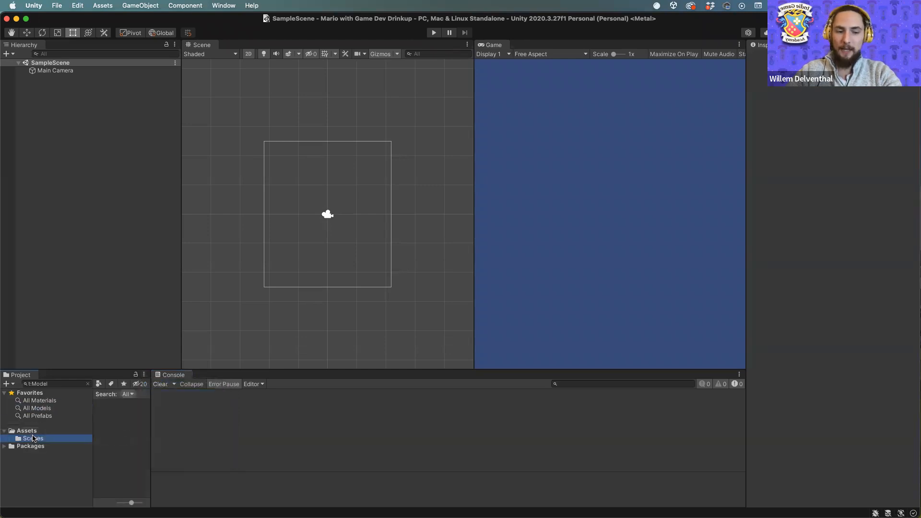
pyautogui.click(115, 422)
pyautogui.moveTo(150, 432); pyautogui.dragTo(202, 431)
pyautogui.click(34, 408)
pyautogui.click(27, 438)
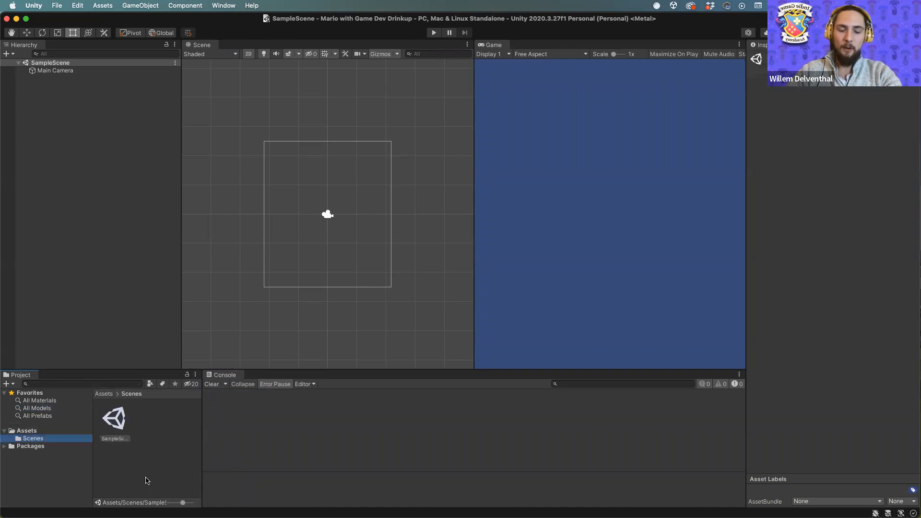
pyautogui.click(195, 375)
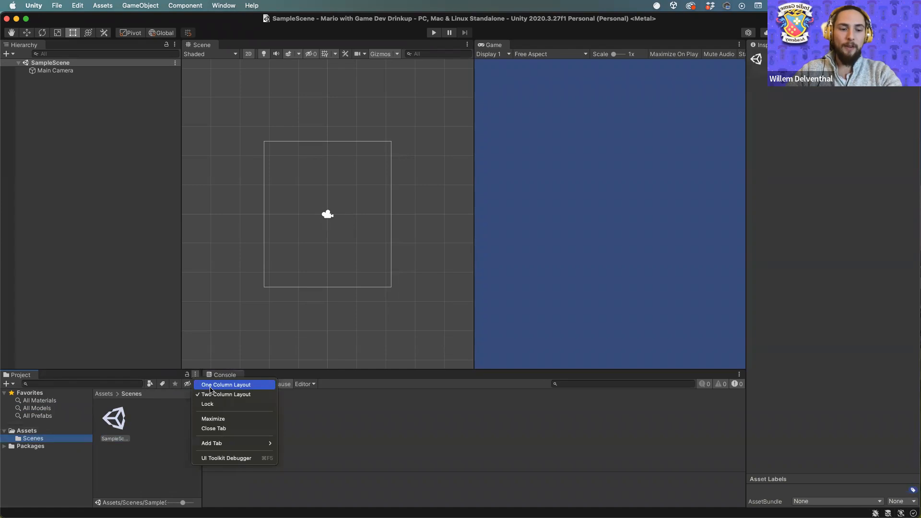
pyautogui.click(237, 387)
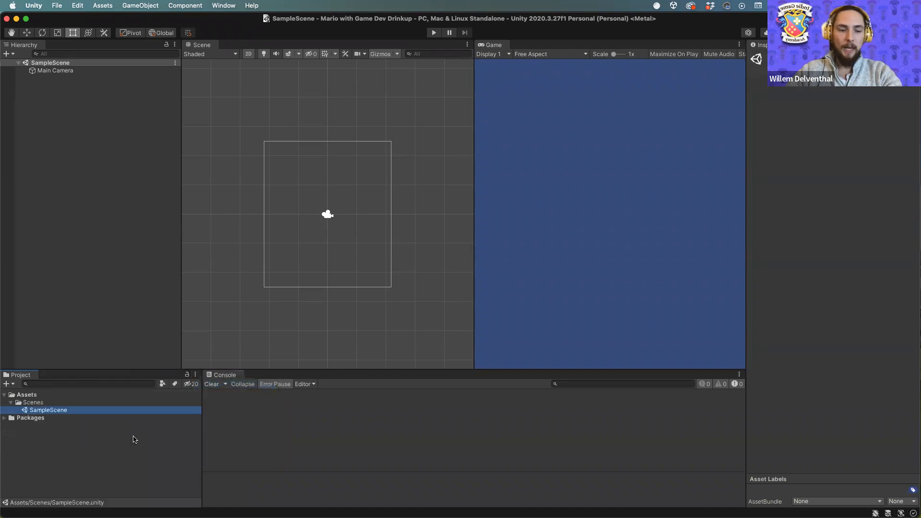
# Expand the Assets folder down to the SampleScene asset and narrow the Project window.
pyautogui.click(17, 403)
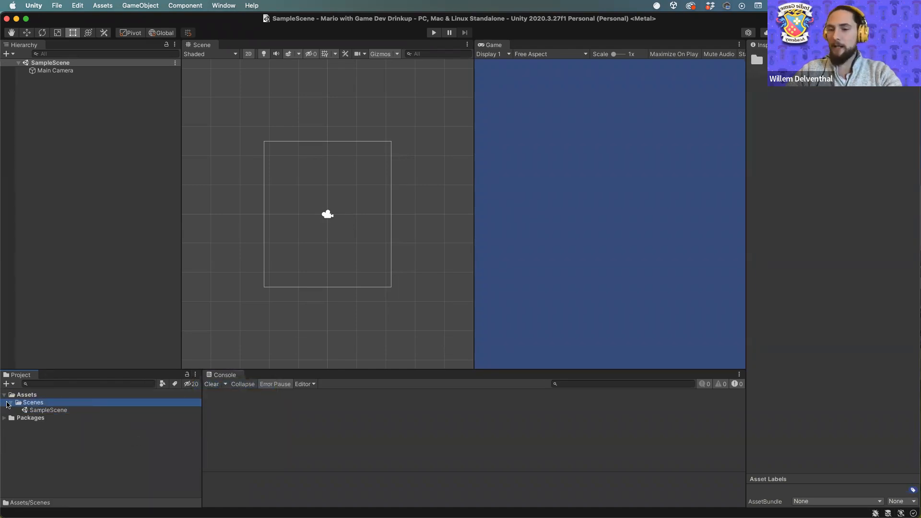
pyautogui.click(5, 395)
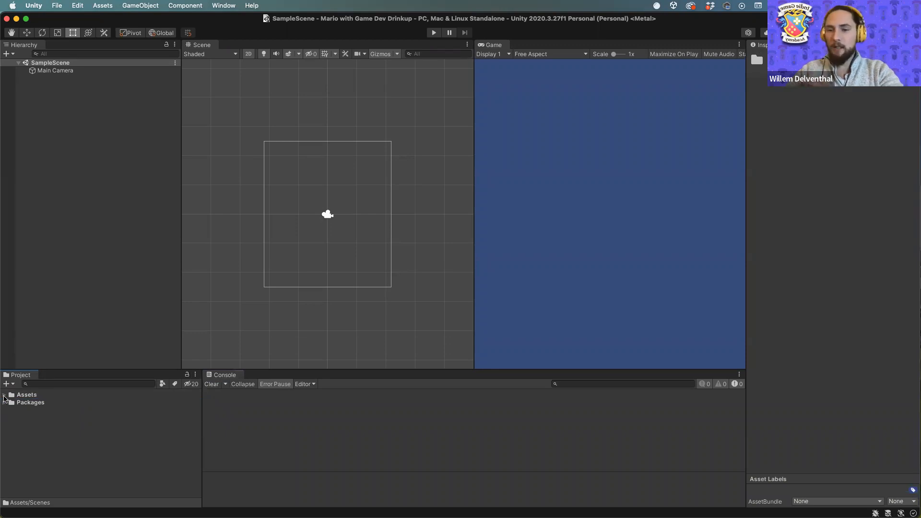
pyautogui.click(7, 395)
pyautogui.click(5, 395)
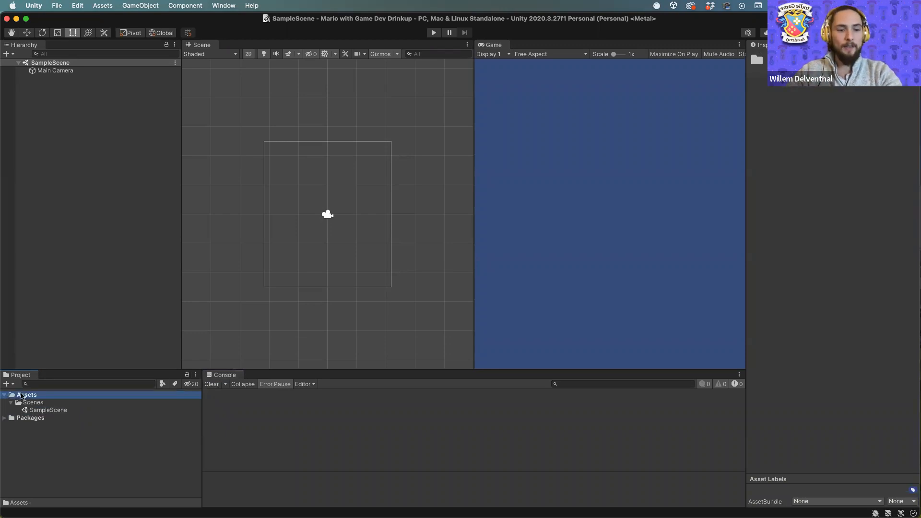
pyautogui.click(43, 410)
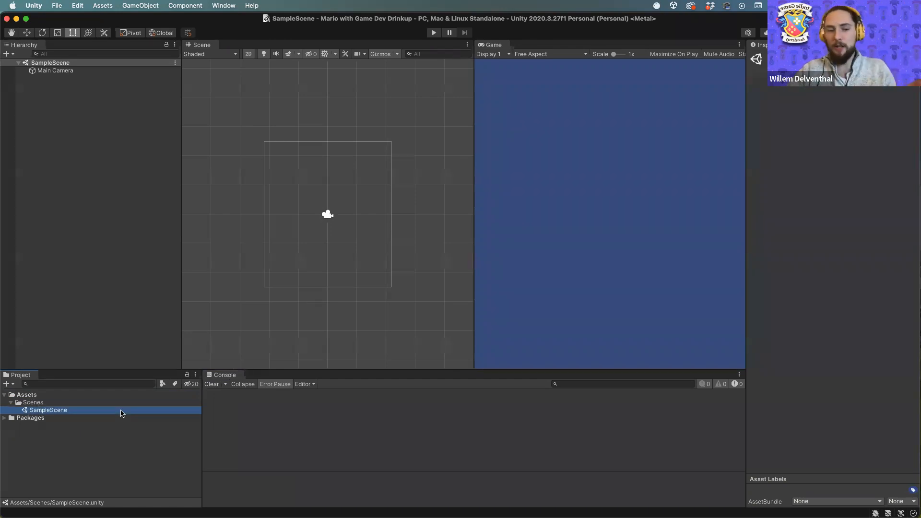
pyautogui.moveTo(202, 412); pyautogui.dragTo(157, 413)
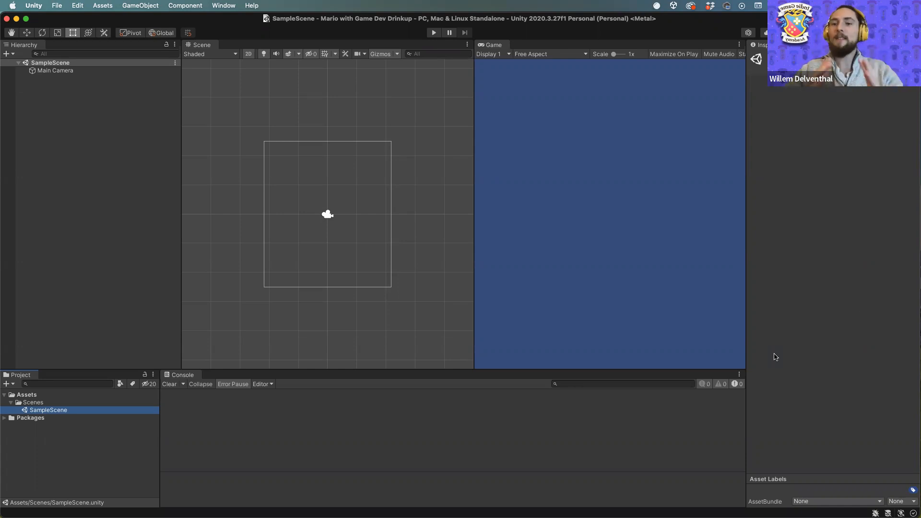
# Select the Main Camera under SampleScene and examine its component settings.
pyautogui.click(299, 231)
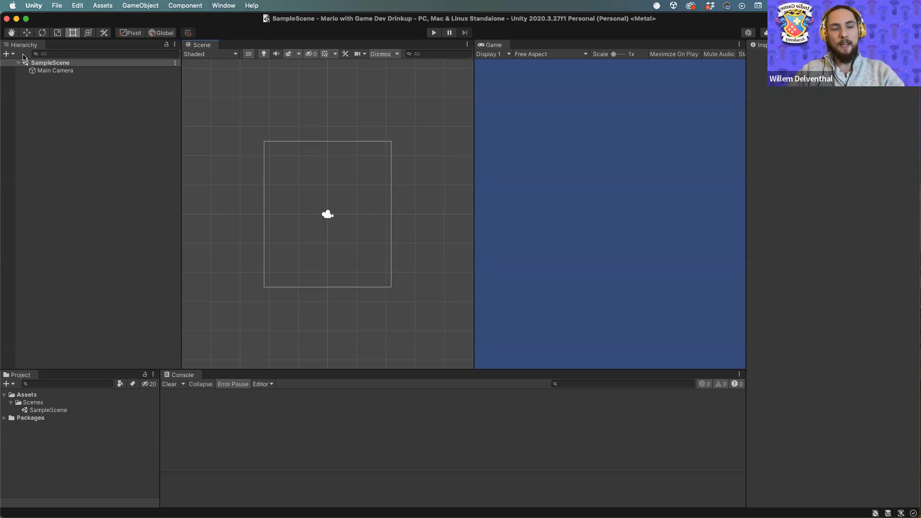
pyautogui.click(54, 72)
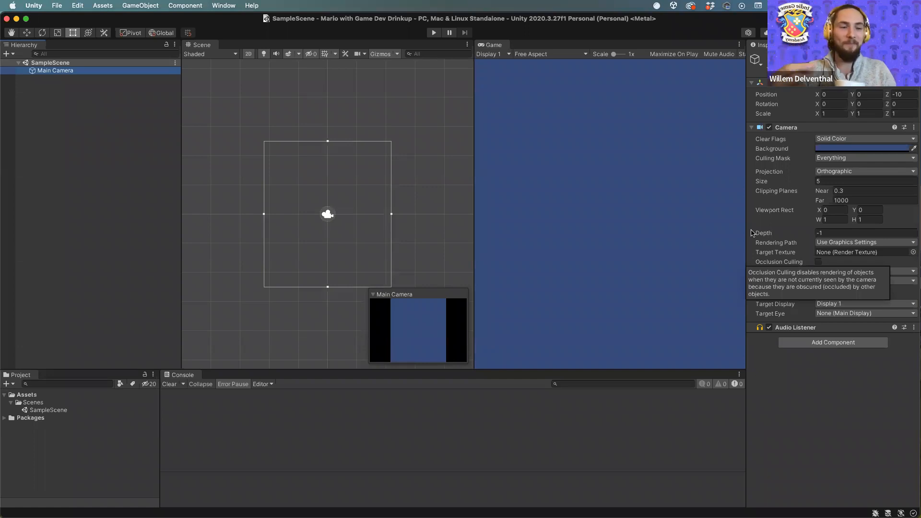
pyautogui.click(43, 64)
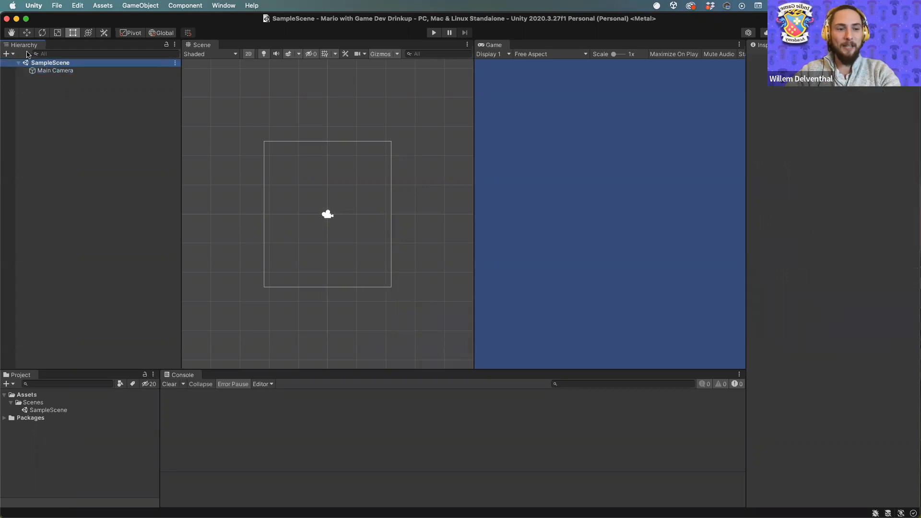
pyautogui.click(44, 72)
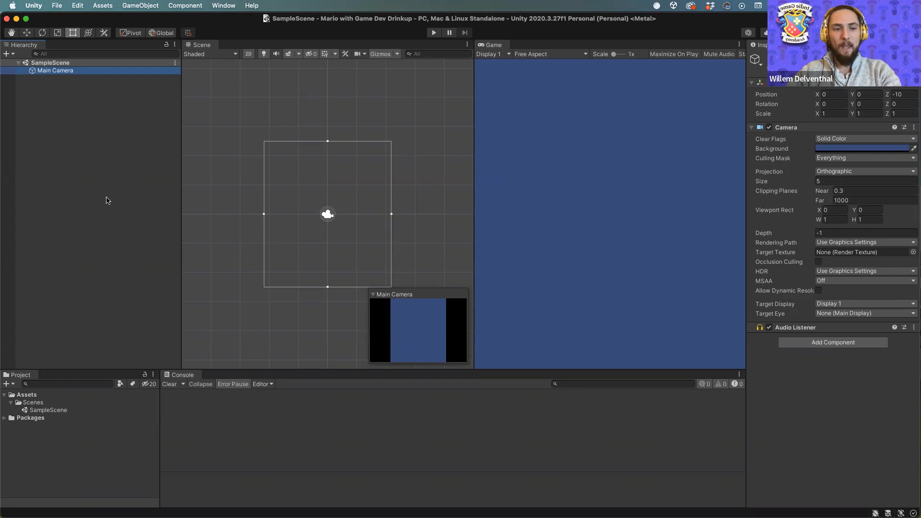
pyautogui.click(53, 71)
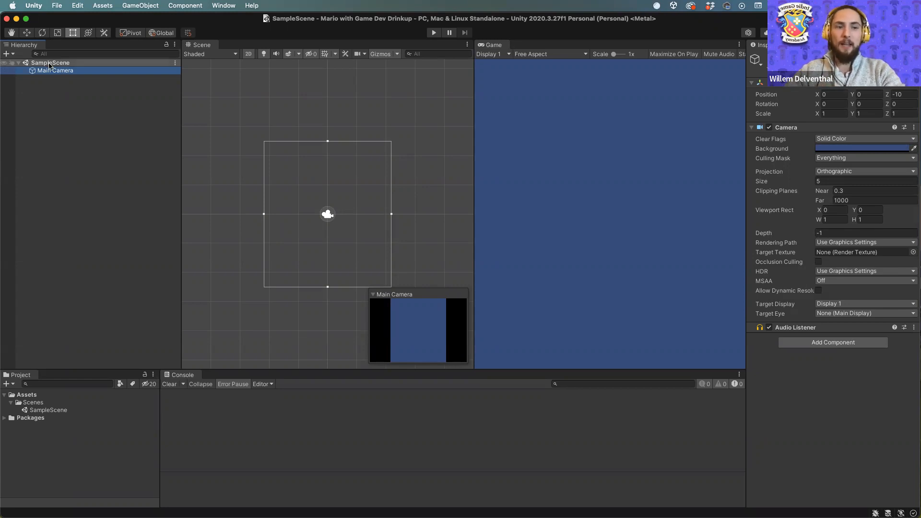
pyautogui.press('Escape')
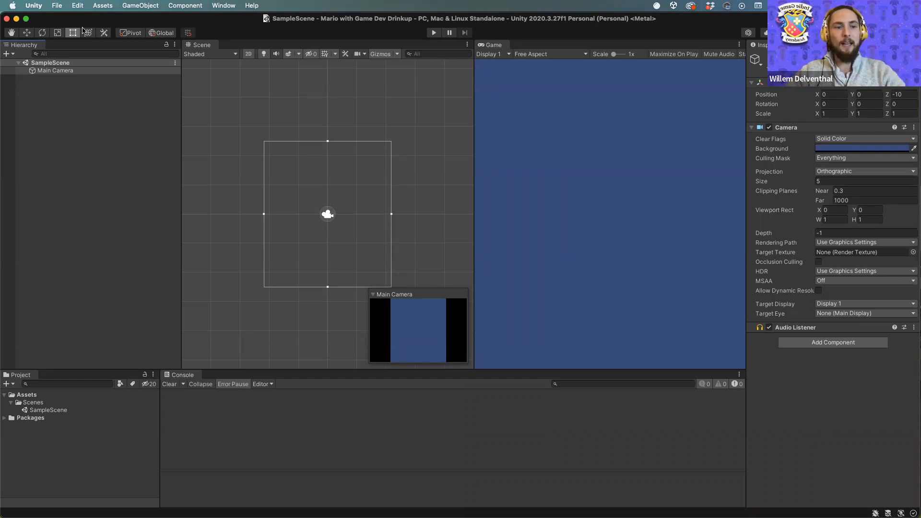
pyautogui.click(67, 71)
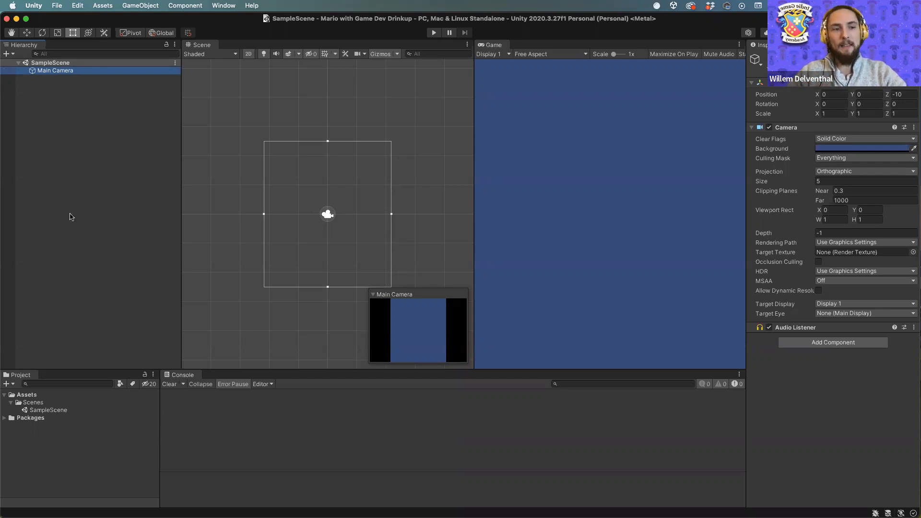
pyautogui.click(48, 70)
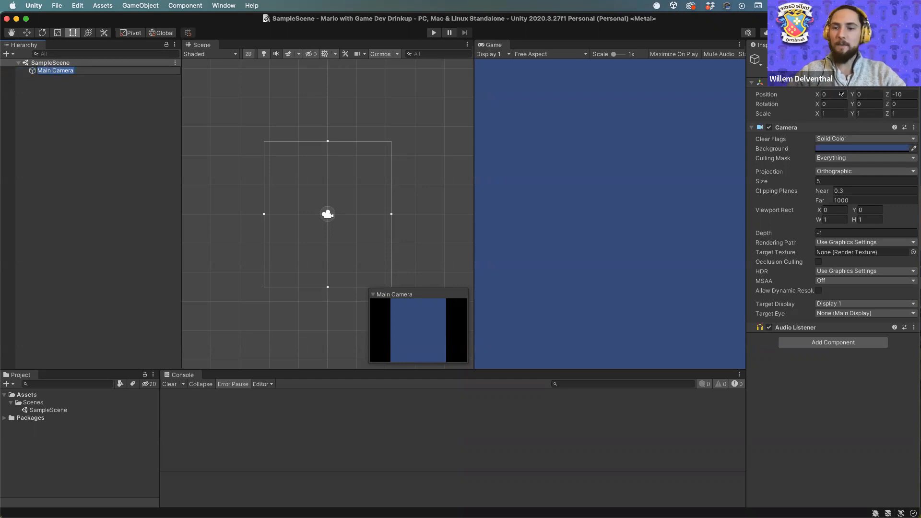
pyautogui.click(722, 331)
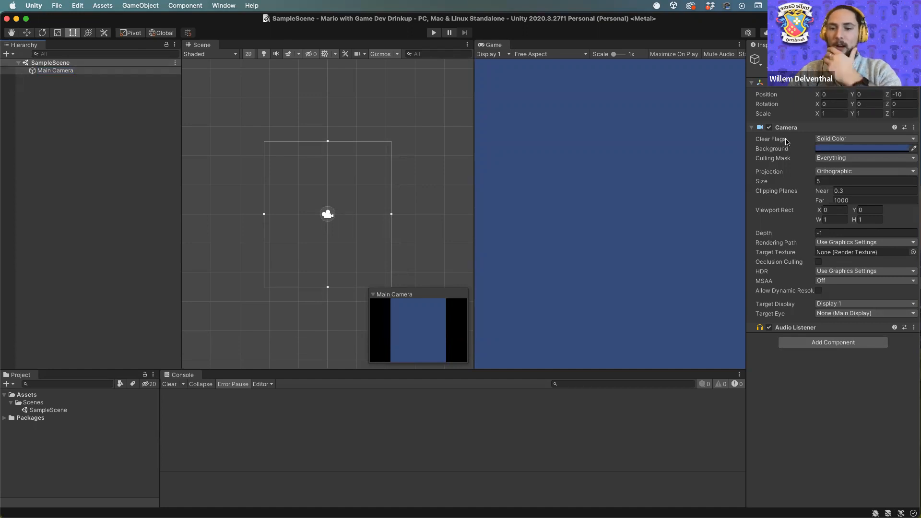
# Set the Main Camera's background color to a salmon pink, hexadecimal F6A491.
pyautogui.moveTo(778, 143)
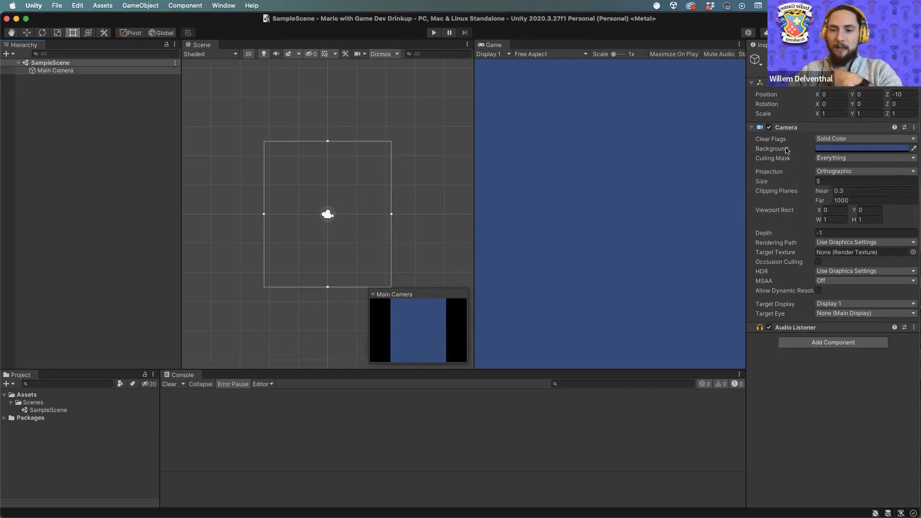
pyautogui.click(830, 152)
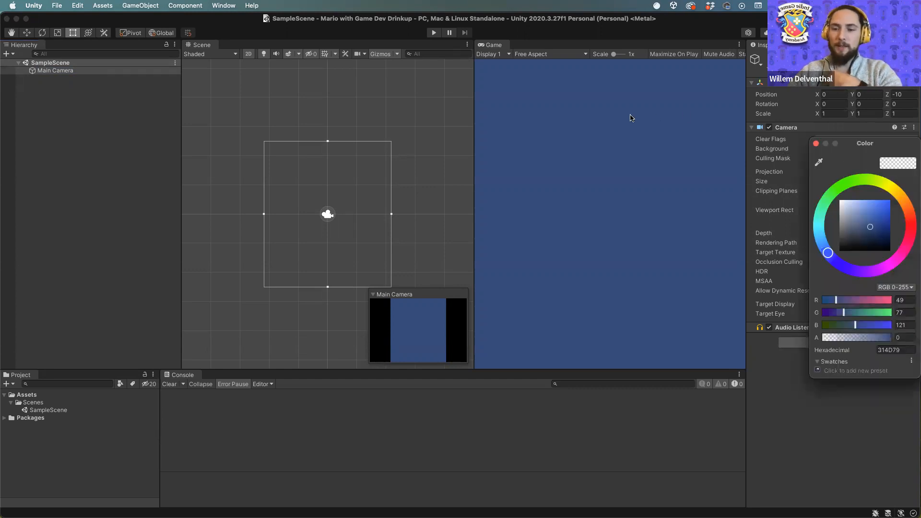
pyautogui.moveTo(872, 152); pyautogui.dragTo(456, 83)
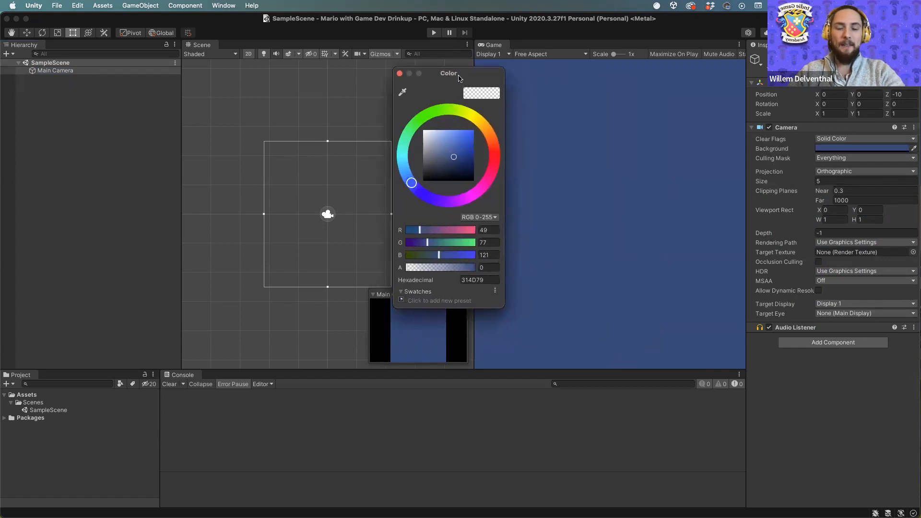
pyautogui.moveTo(477, 147)
pyautogui.mouseDown()
pyautogui.moveTo(472, 130)
pyautogui.moveTo(465, 142)
pyautogui.moveTo(468, 136)
pyautogui.moveTo(437, 128)
pyautogui.moveTo(461, 127)
pyautogui.moveTo(451, 124)
pyautogui.moveTo(478, 107)
pyautogui.moveTo(485, 115)
pyautogui.moveTo(482, 99)
pyautogui.moveTo(514, 124)
pyautogui.moveTo(501, 111)
pyautogui.mouseUp()
pyautogui.click(451, 111)
pyautogui.moveTo(453, 130)
pyautogui.mouseDown()
pyautogui.moveTo(443, 131)
pyautogui.moveTo(495, 126)
pyautogui.moveTo(513, 160)
pyautogui.moveTo(505, 118)
pyautogui.moveTo(517, 140)
pyautogui.mouseUp()
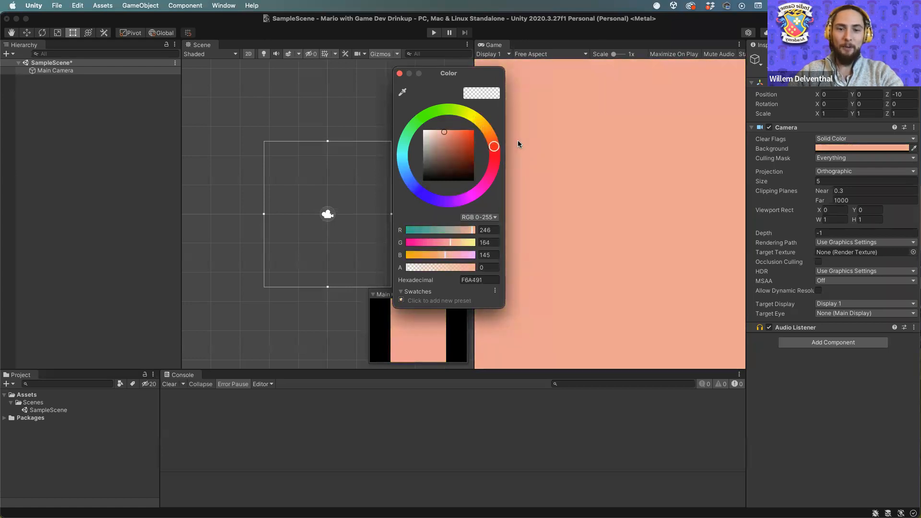
pyautogui.click(400, 74)
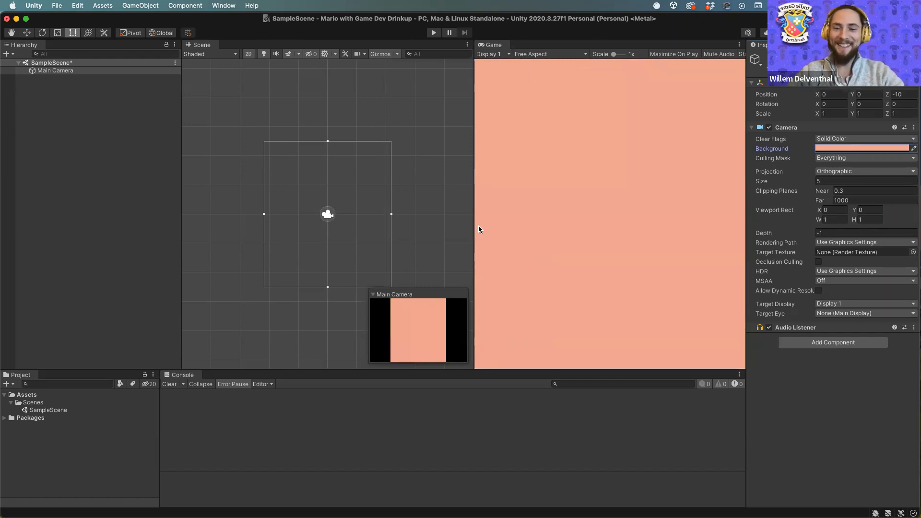
# Review the Main Camera's background color in the color picker, close it, and save the scene.
pyautogui.click(858, 148)
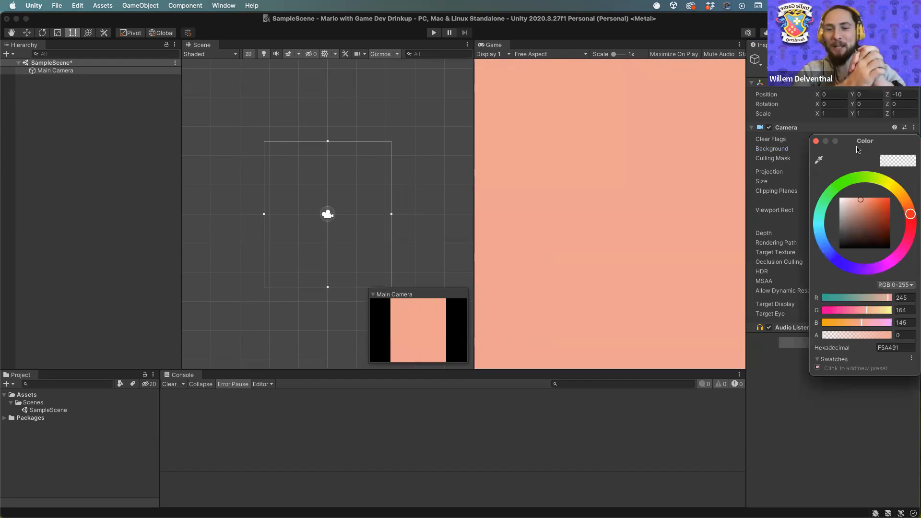
pyautogui.click(74, 71)
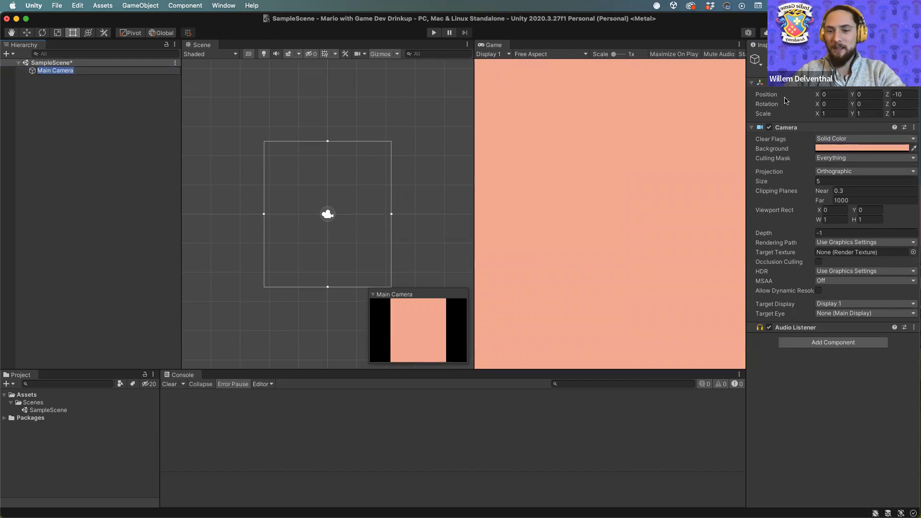
pyautogui.click(821, 148)
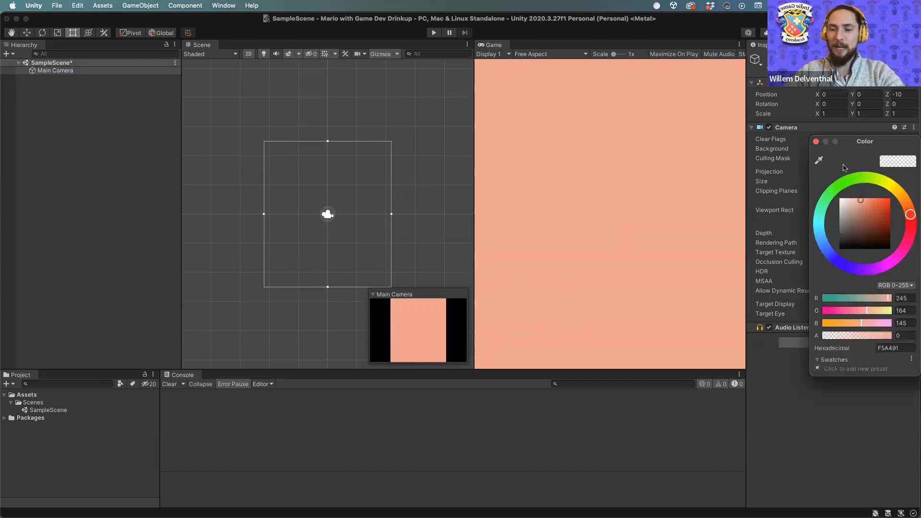
pyautogui.click(816, 141)
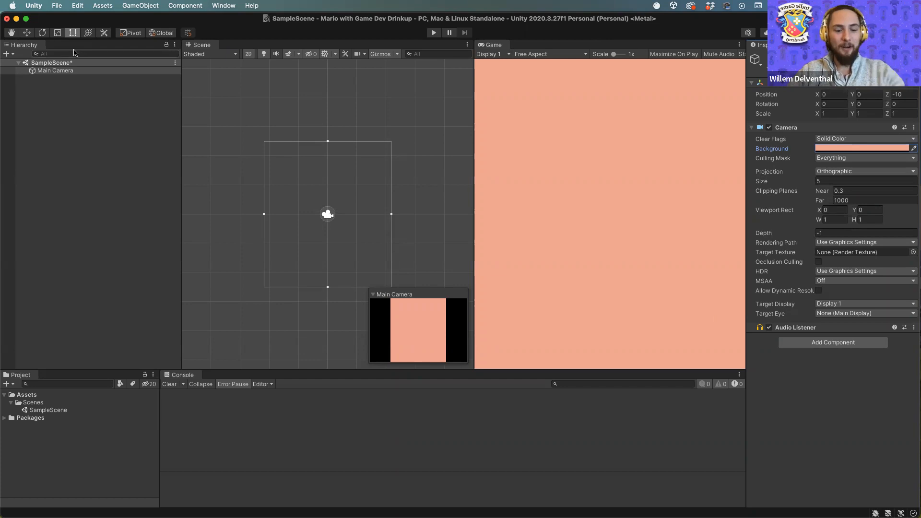
pyautogui.click(240, 159)
pyautogui.press('super+s')
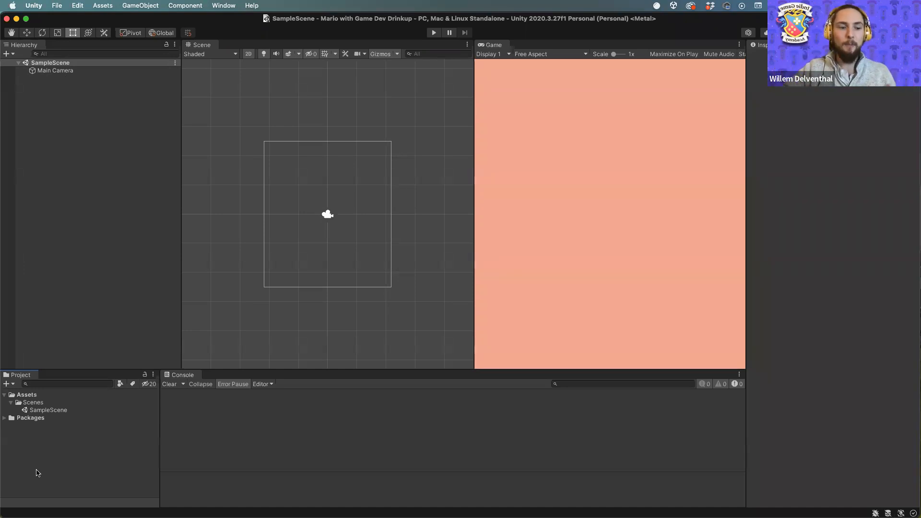
# Add a 2D Square sprite to SampleScene.
pyautogui.moveTo(5, 517)
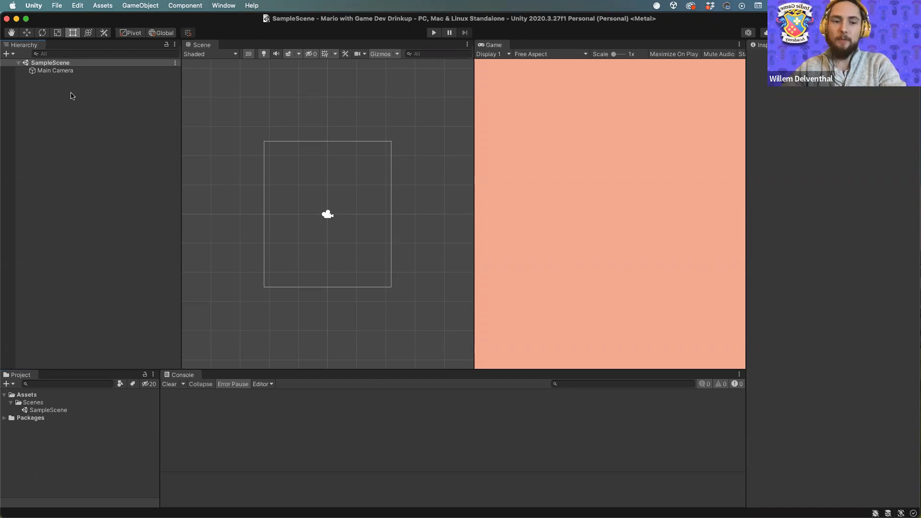
pyautogui.click(11, 55)
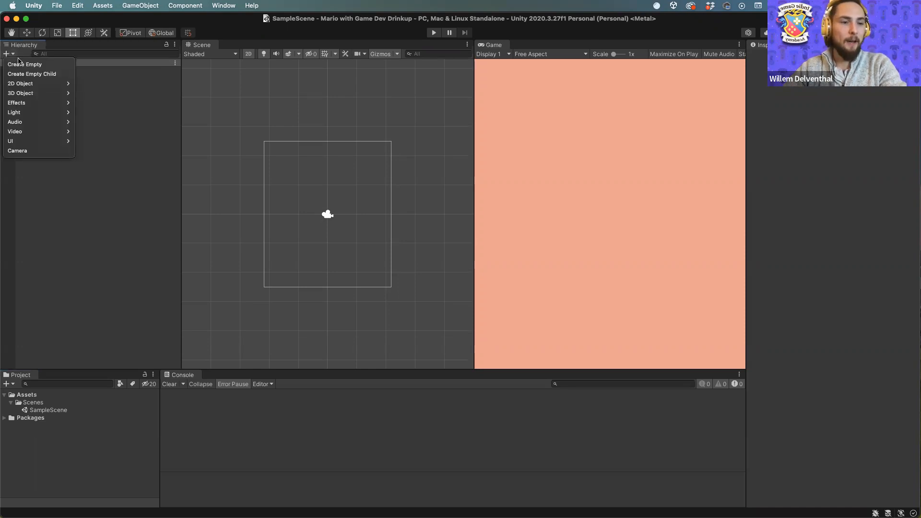
pyautogui.moveTo(30, 91)
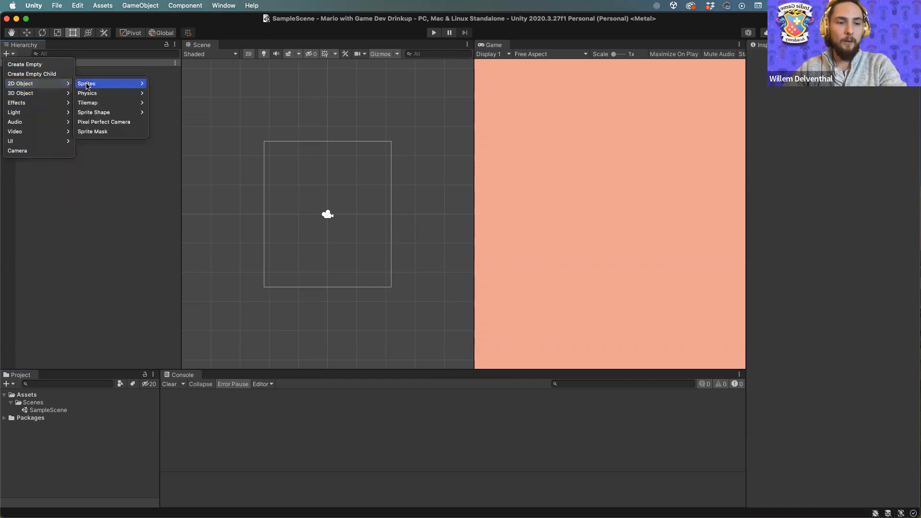
pyautogui.moveTo(90, 85)
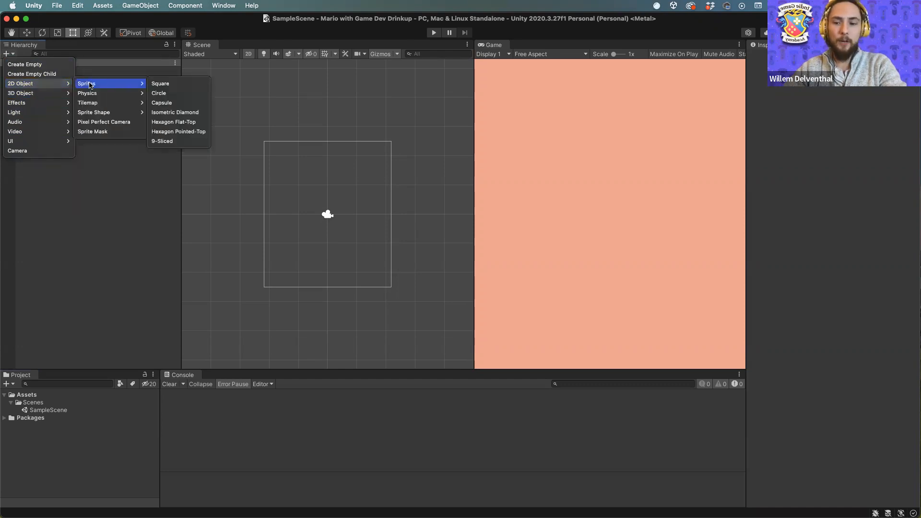
pyautogui.click(178, 85)
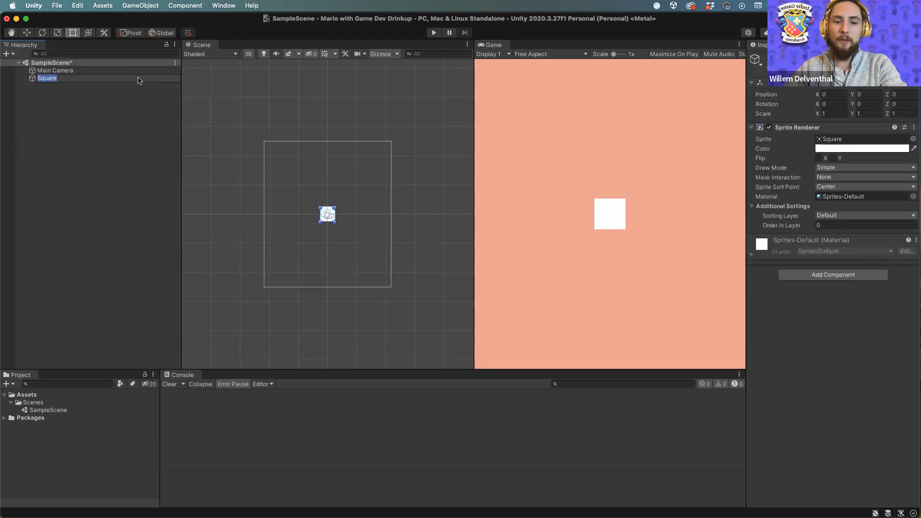
pyautogui.click(7, 54)
pyautogui.moveTo(72, 94)
pyautogui.moveTo(100, 94)
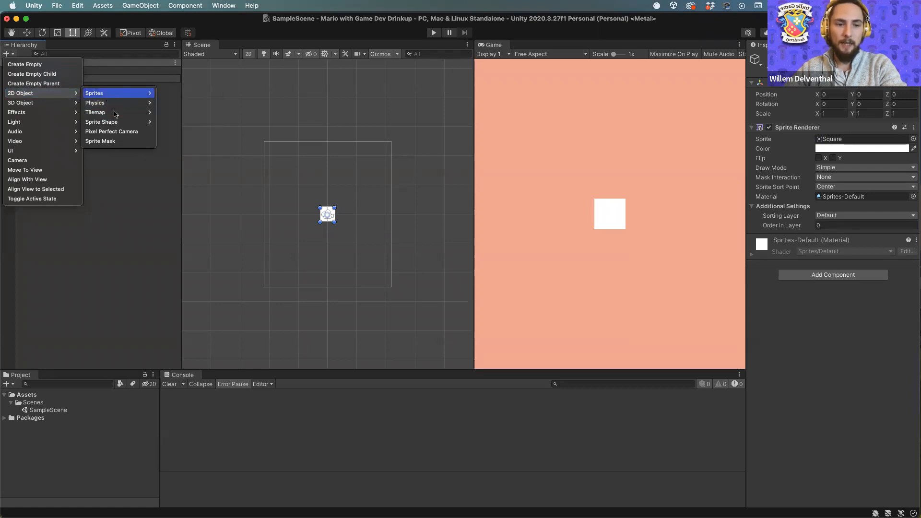
pyautogui.click(136, 213)
# Keep the sprite's name as Square, examine it in the Scene view and its component settings, and save the scene.
pyautogui.scroll(4, 318, 215)
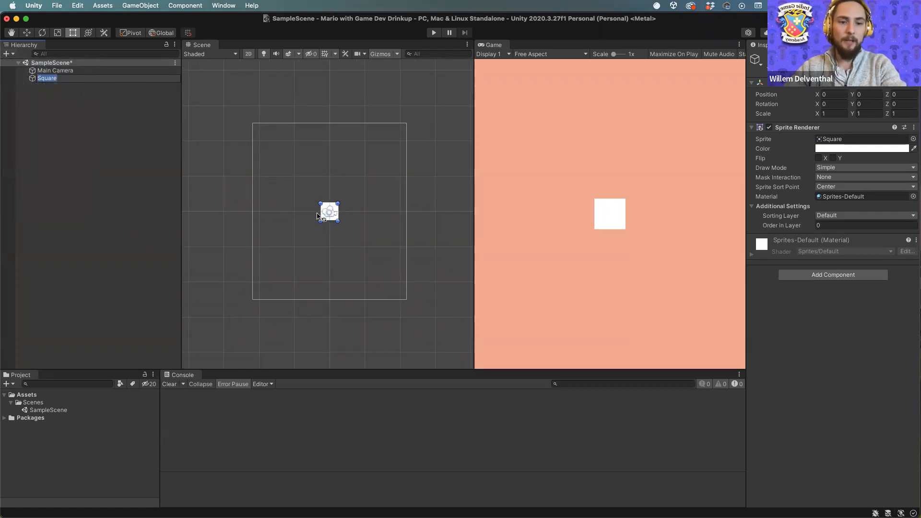
pyautogui.click(89, 103)
pyautogui.click(47, 78)
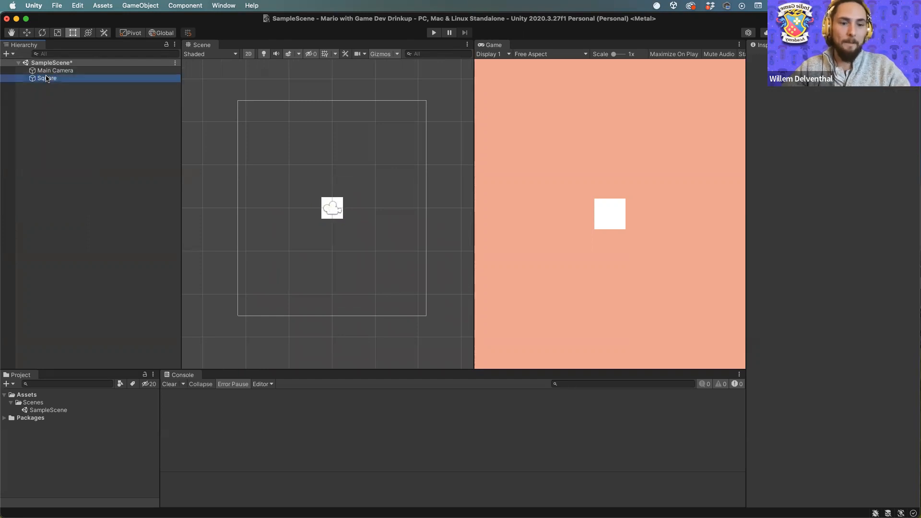
pyautogui.click(339, 168)
pyautogui.scroll(-3, 339, 168)
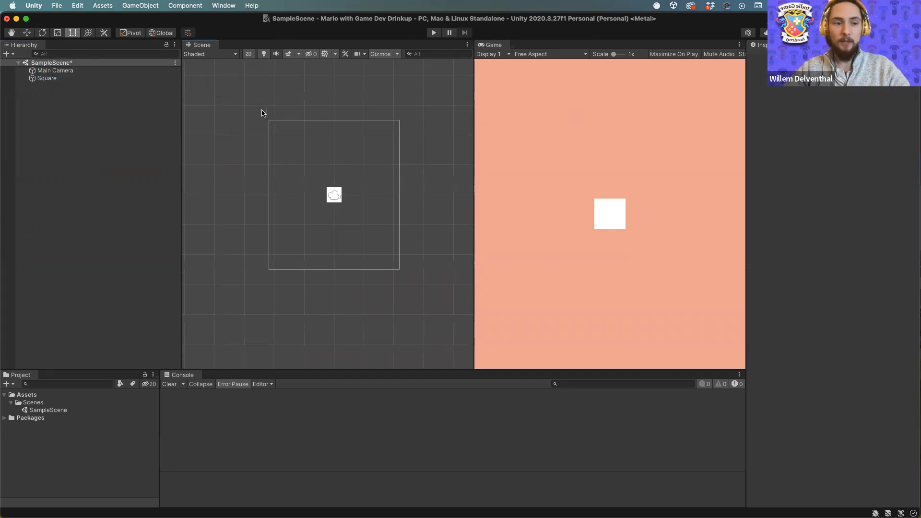
pyautogui.click(50, 79)
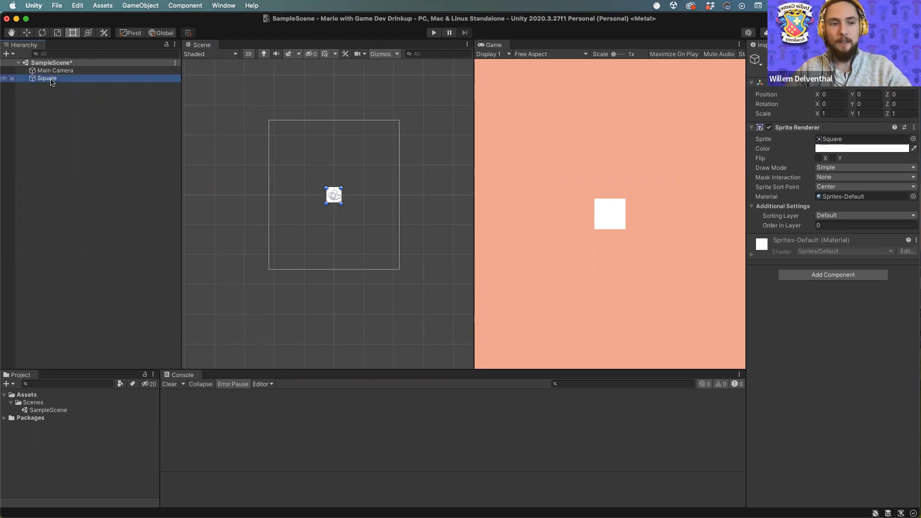
pyautogui.click(358, 187)
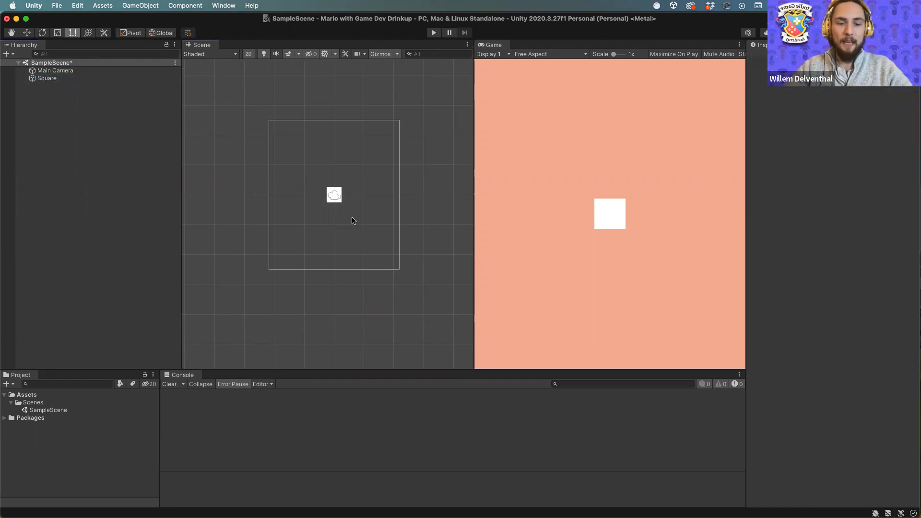
pyautogui.scroll(2, 336, 176)
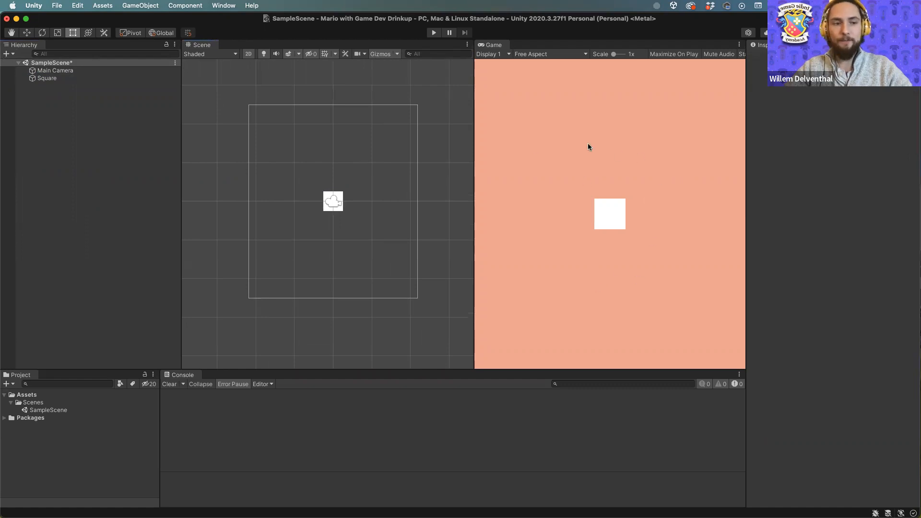
pyautogui.press('super+s')
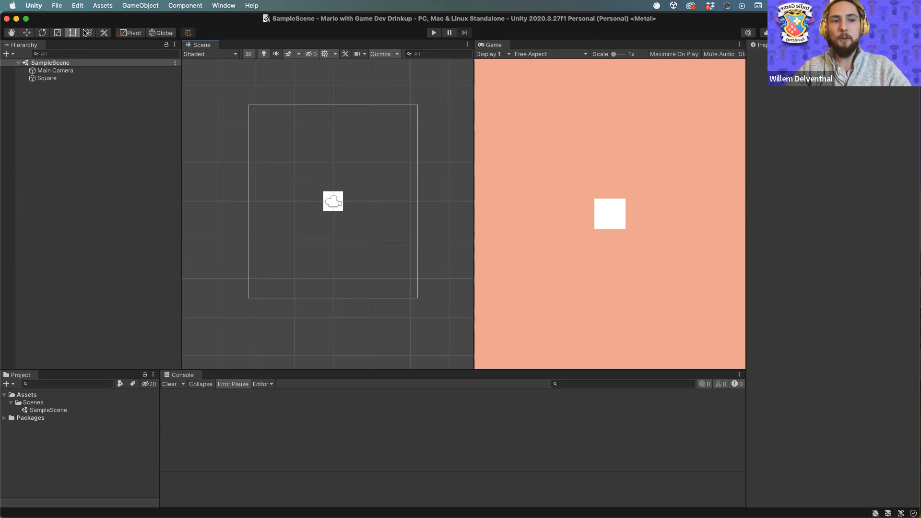
# Practise panning the Scene view around the Square with the Hand tool and with the Move tool active.
pyautogui.click(12, 34)
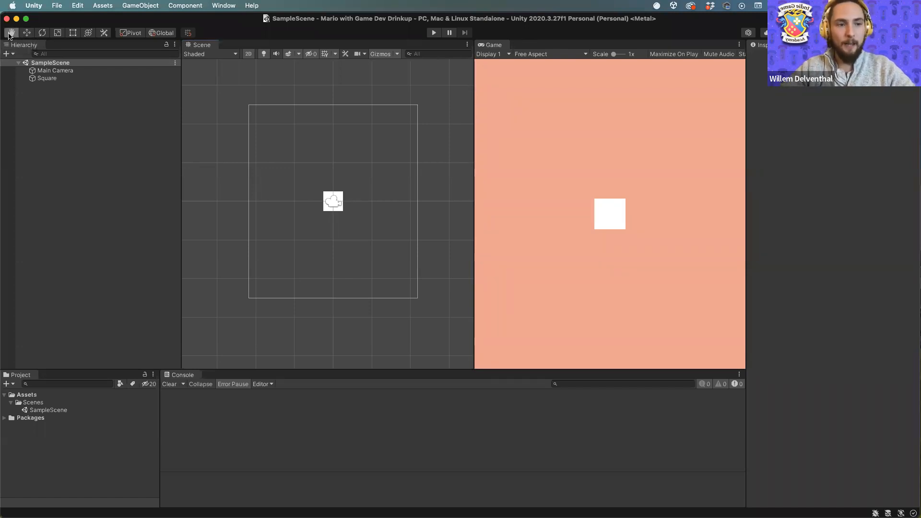
pyautogui.moveTo(347, 153); pyautogui.dragTo(341, 198)
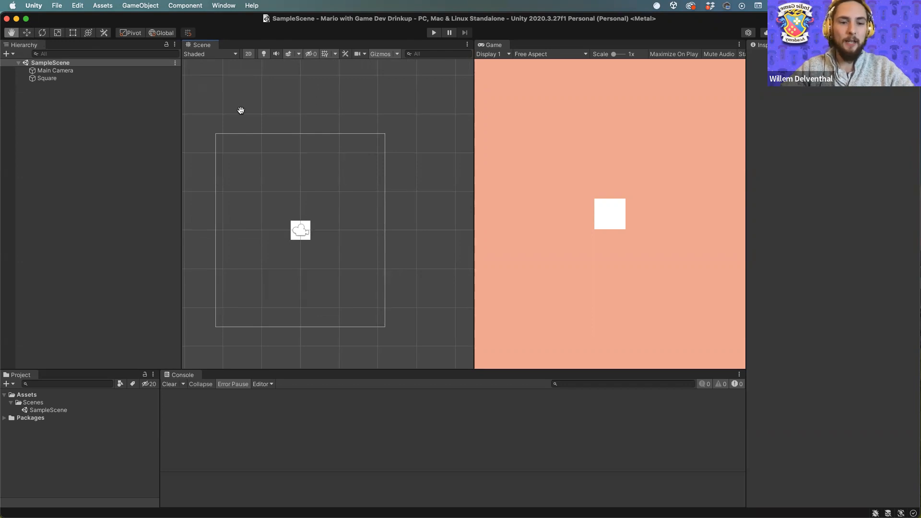
pyautogui.click(27, 33)
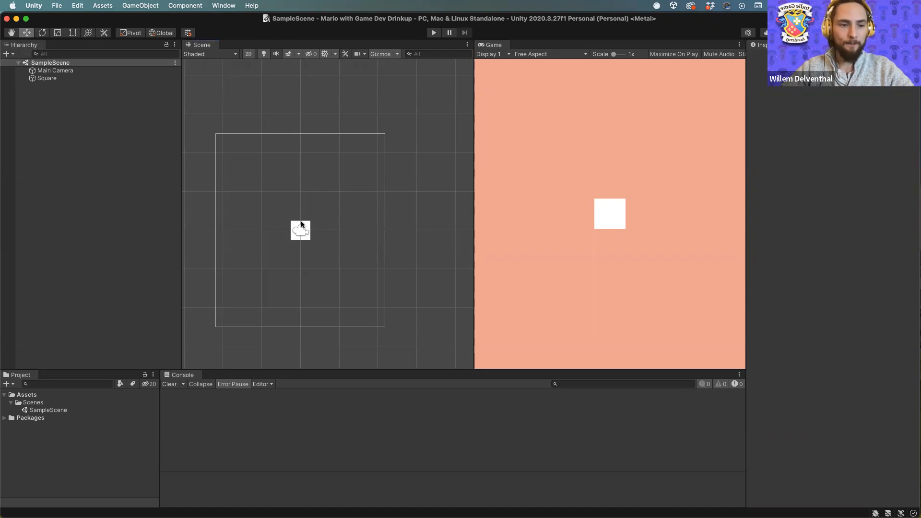
pyautogui.moveTo(316, 145); pyautogui.dragTo(386, 237)
pyautogui.moveTo(249, 144); pyautogui.dragTo(430, 236)
pyautogui.moveTo(292, 156); pyautogui.dragTo(341, 161)
pyautogui.press('q')
pyautogui.moveTo(327, 171); pyautogui.dragTo(366, 132, button='middle')
pyautogui.moveTo(290, 201); pyautogui.dragTo(275, 160, button='middle')
pyautogui.moveTo(346, 211); pyautogui.dragTo(291, 151, button='middle')
pyautogui.moveTo(208, 139); pyautogui.dragTo(294, 173, button='middle')
pyautogui.moveTo(240, 122); pyautogui.dragTo(253, 160, button='middle')
pyautogui.moveTo(283, 81); pyautogui.dragTo(284, 98, button='middle')
pyautogui.moveTo(347, 107); pyautogui.dragTo(300, 134, button='middle')
pyautogui.moveTo(350, 174); pyautogui.dragTo(319, 152, button='middle')
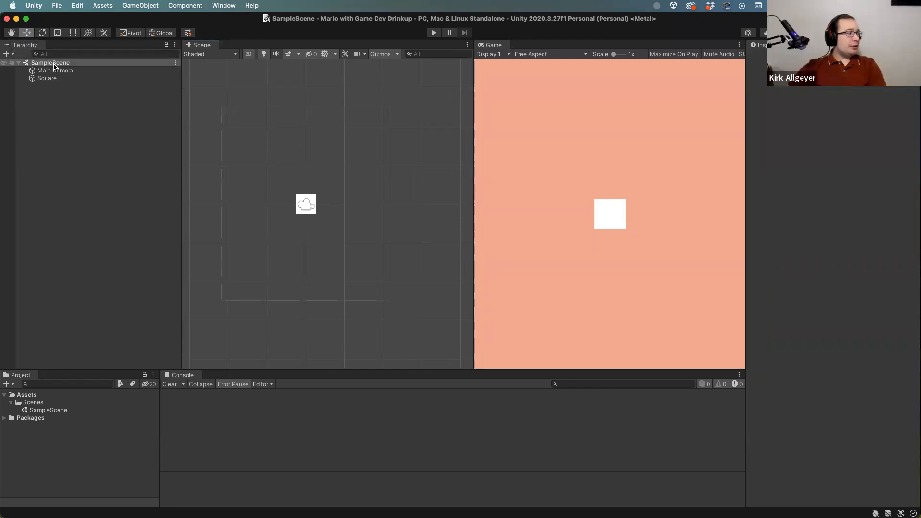
# Move the Square freehand up and slightly left to about X -0.19, Y 0.87 with the Move tool.
pyautogui.click(51, 79)
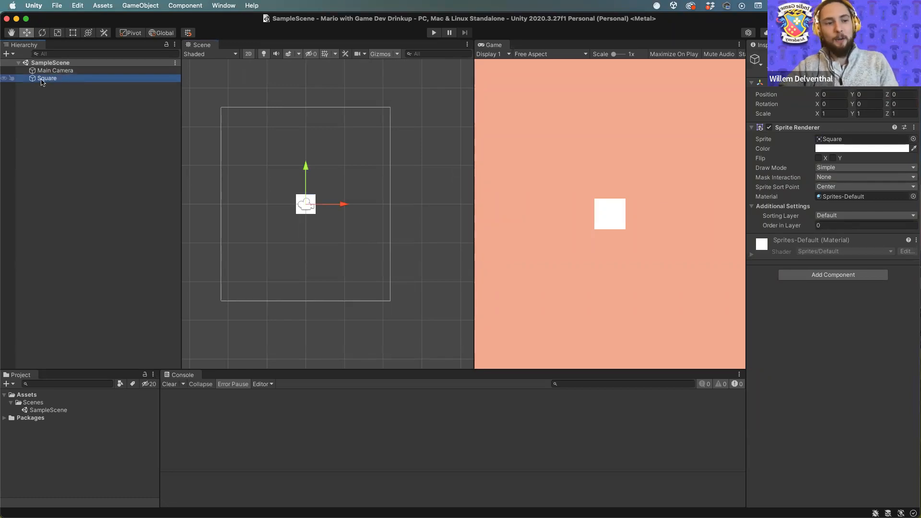
pyautogui.scroll(5, 288, 189)
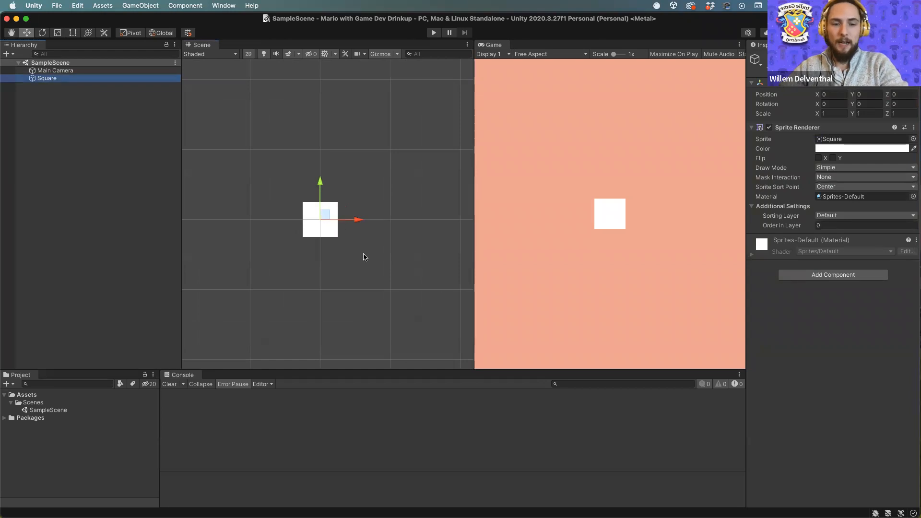
pyautogui.moveTo(321, 190); pyautogui.dragTo(299, 154)
pyautogui.scroll(-3, 318, 202)
pyautogui.moveTo(359, 190); pyautogui.dragTo(315, 192)
# Rotate the Square freehand around all three axes to about X -21.6, Y -696, Z -185.4 with the Rotate tool.
pyautogui.click(43, 33)
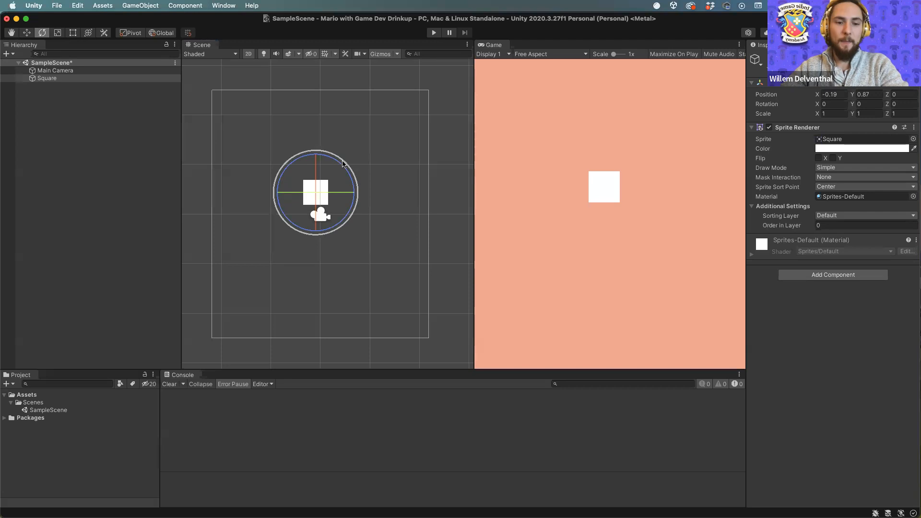
pyautogui.moveTo(299, 163); pyautogui.dragTo(206, 173)
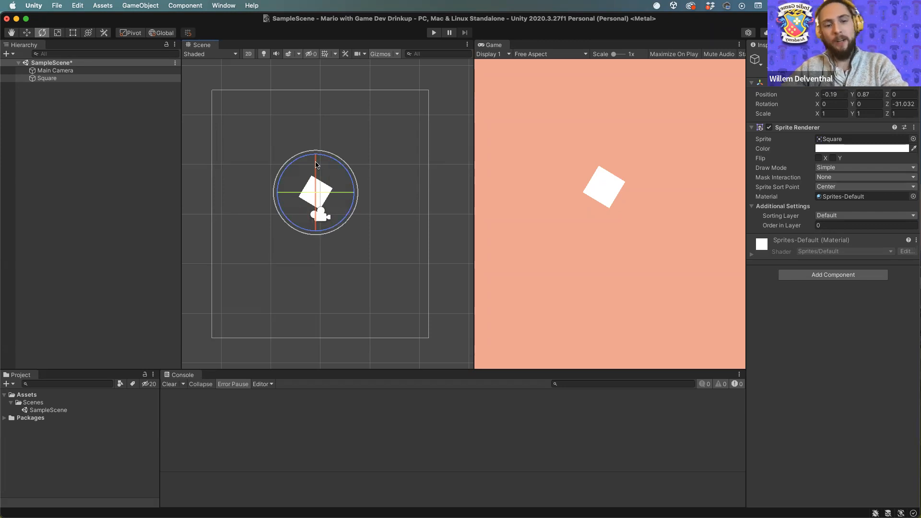
pyautogui.moveTo(315, 161); pyautogui.dragTo(362, 193)
pyautogui.moveTo(299, 194); pyautogui.dragTo(363, 195)
pyautogui.moveTo(291, 196); pyautogui.dragTo(363, 188)
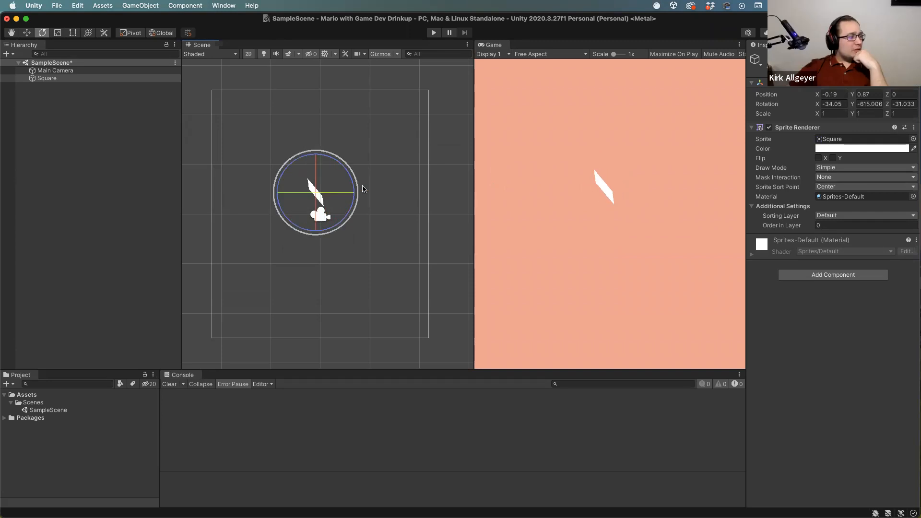
pyautogui.moveTo(311, 170); pyautogui.dragTo(318, 199)
pyautogui.moveTo(309, 156); pyautogui.dragTo(414, 183)
pyautogui.moveTo(323, 193); pyautogui.dragTo(366, 190)
pyautogui.moveTo(316, 169); pyautogui.dragTo(335, 195)
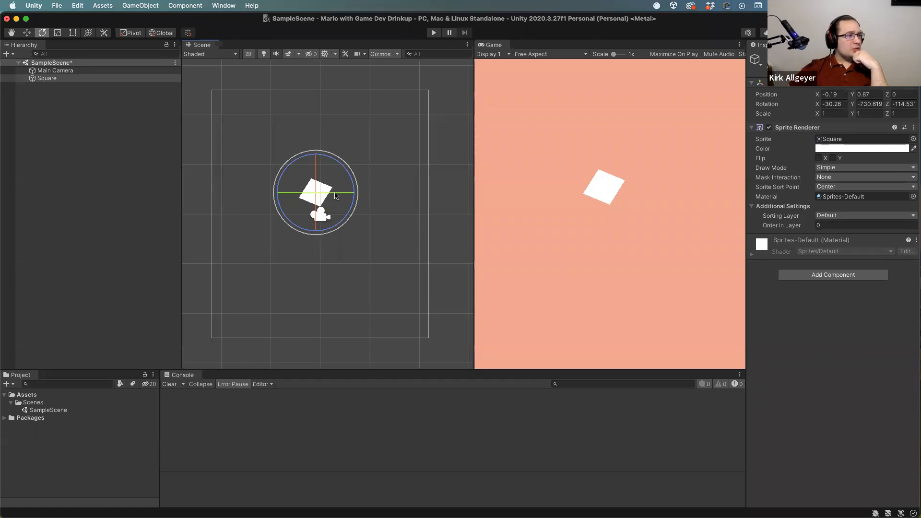
pyautogui.moveTo(331, 163); pyautogui.dragTo(394, 217)
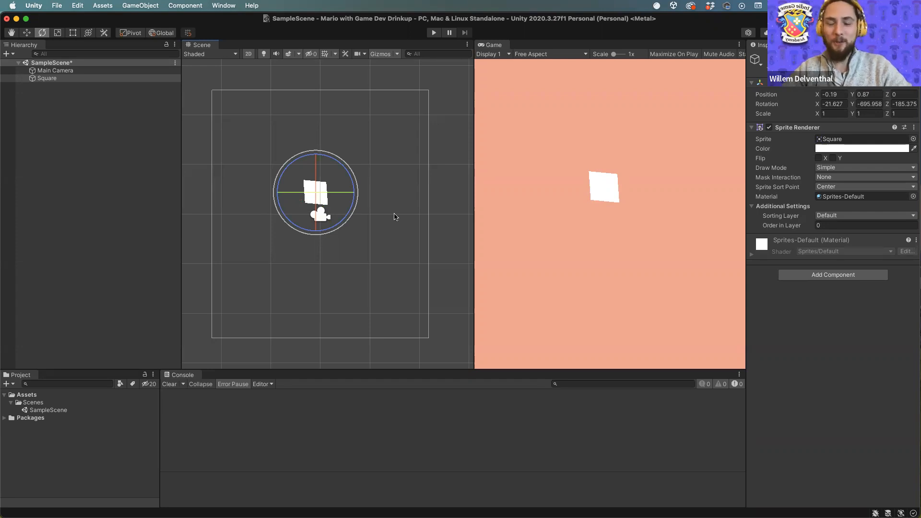
# Compare the rotated Square in the Scene view's 2D and 3D modes, ending in the 3D perspective view.
pyautogui.click(250, 55)
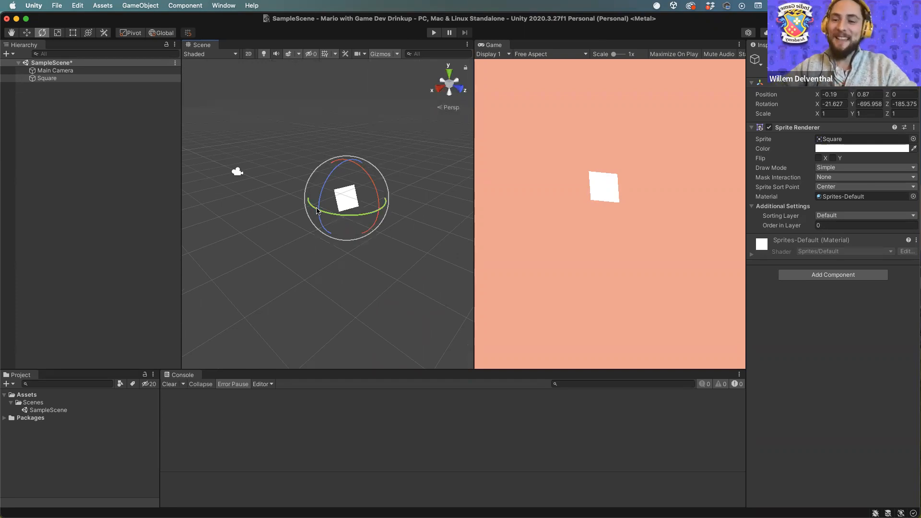
pyautogui.click(245, 62)
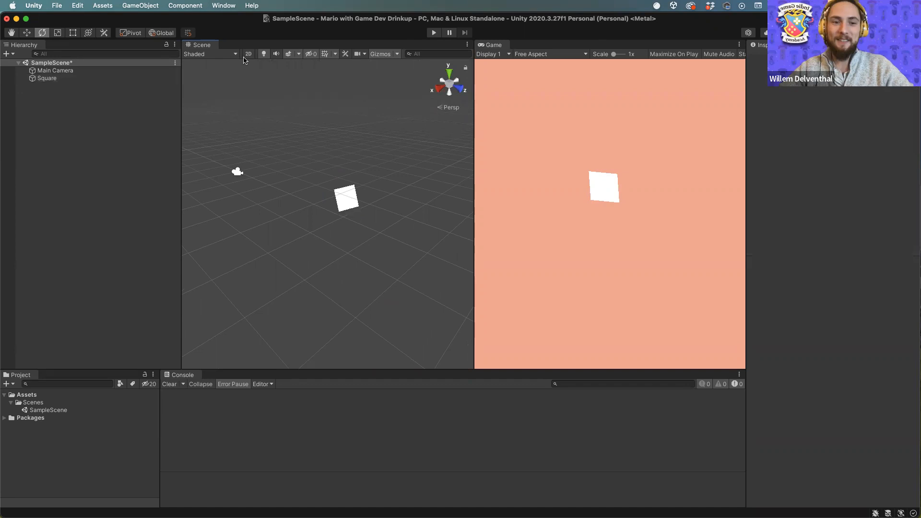
pyautogui.click(248, 54)
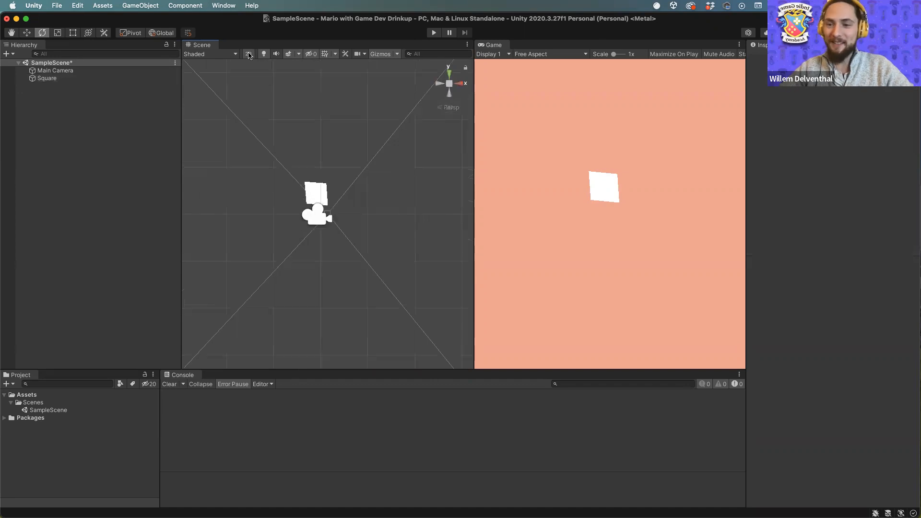
pyautogui.click(322, 198)
pyautogui.click(248, 54)
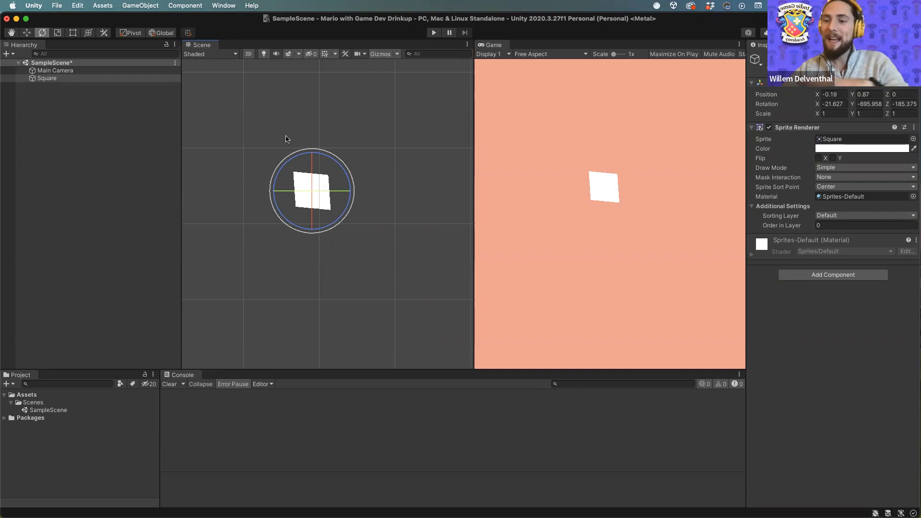
pyautogui.click(248, 55)
# Move the Square along the Z axis in the 3D Scene view with the Move tool.
pyautogui.click(26, 32)
pyautogui.scroll(-2, 271, 257)
pyautogui.moveTo(379, 214); pyautogui.dragTo(337, 223)
# Set the Main Camera's projection to Perspective and move the Square along the Z axis to about Z 0.77.
pyautogui.click(56, 70)
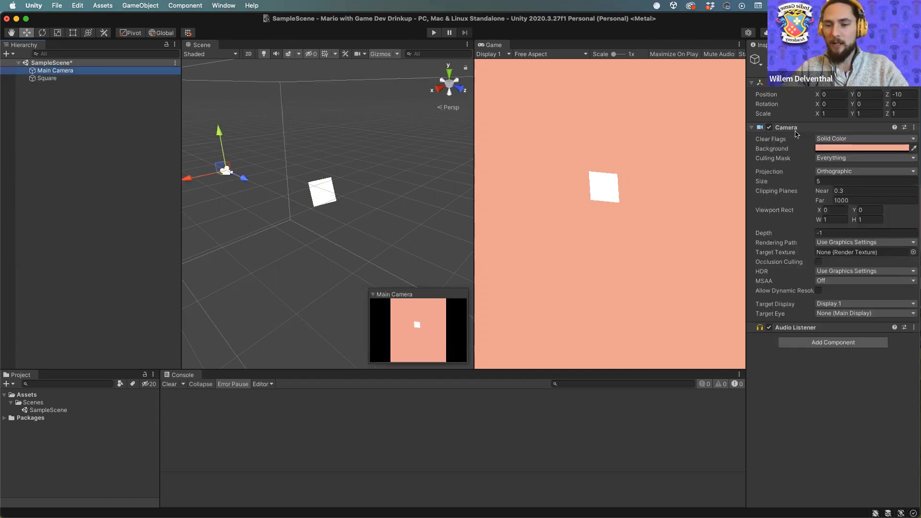
pyautogui.click(842, 174)
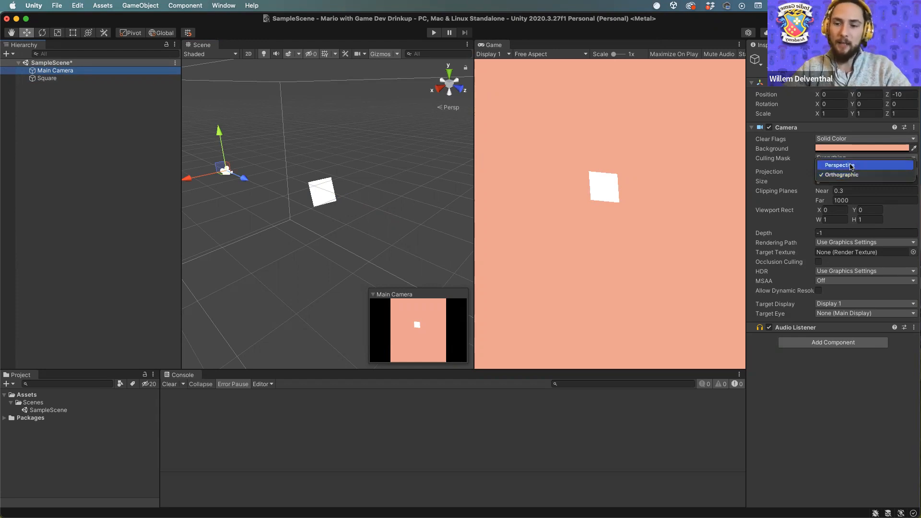
pyautogui.click(851, 167)
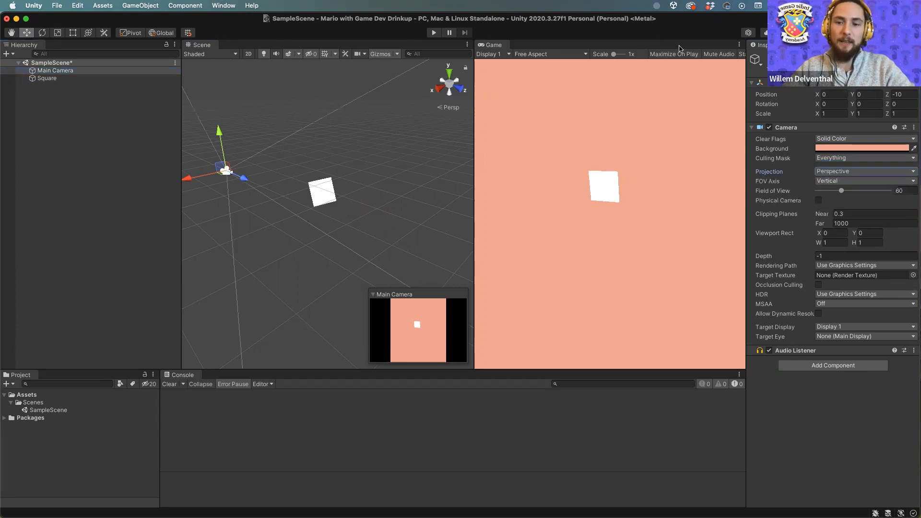
pyautogui.moveTo(327, 207); pyautogui.dragTo(374, 242)
# Set the Main Camera's projection back to Orthographic.
pyautogui.click(53, 71)
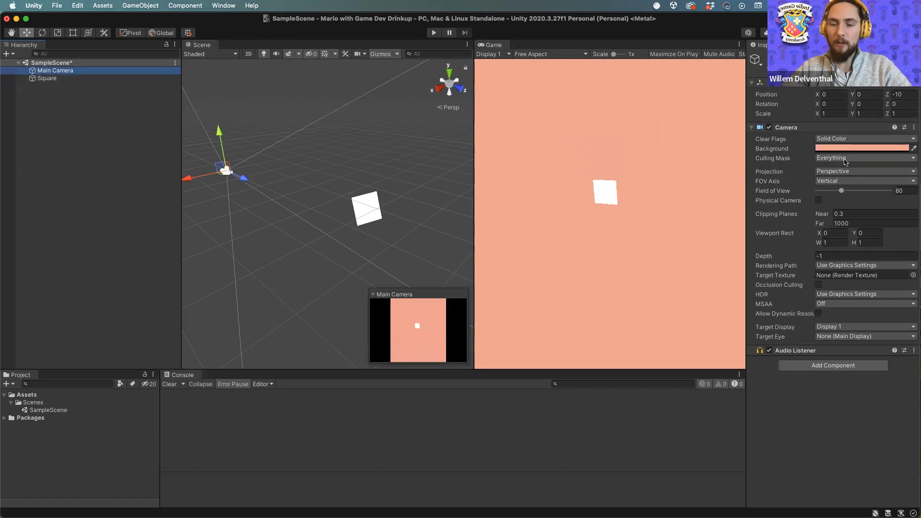
pyautogui.click(853, 172)
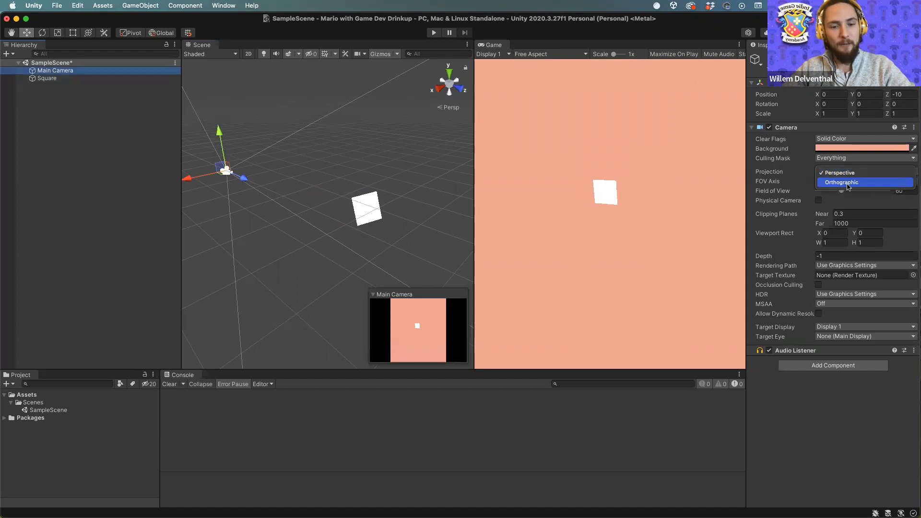
pyautogui.click(847, 186)
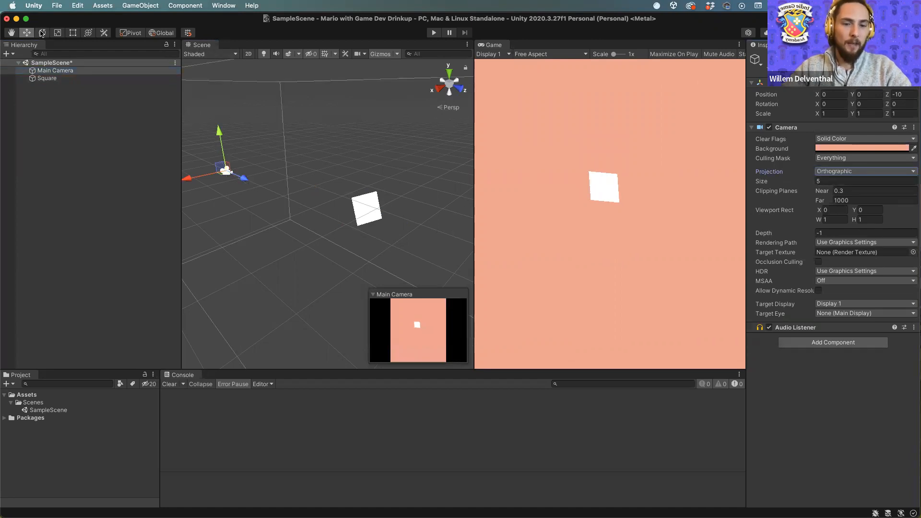
# Toggle the Scene view between its 2D and 3D modes for comparison, ending in 2D mode.
pyautogui.click(248, 54)
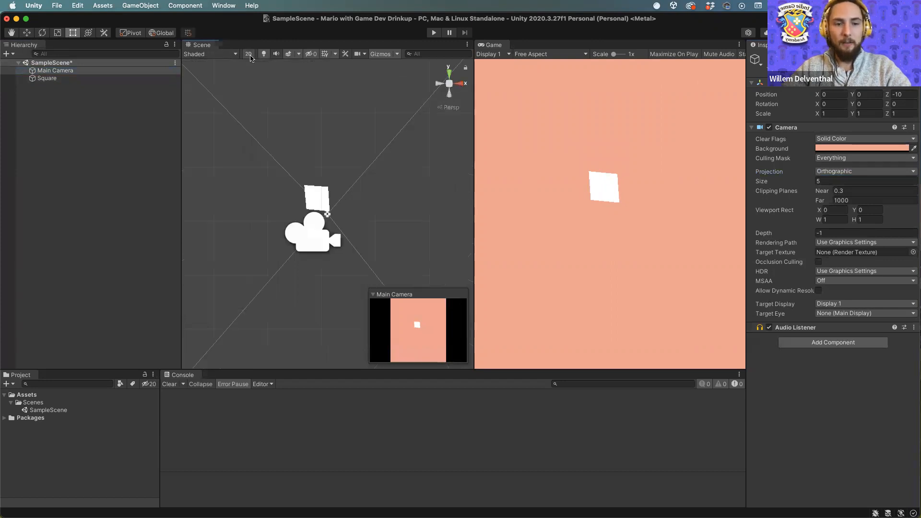
pyautogui.click(248, 54)
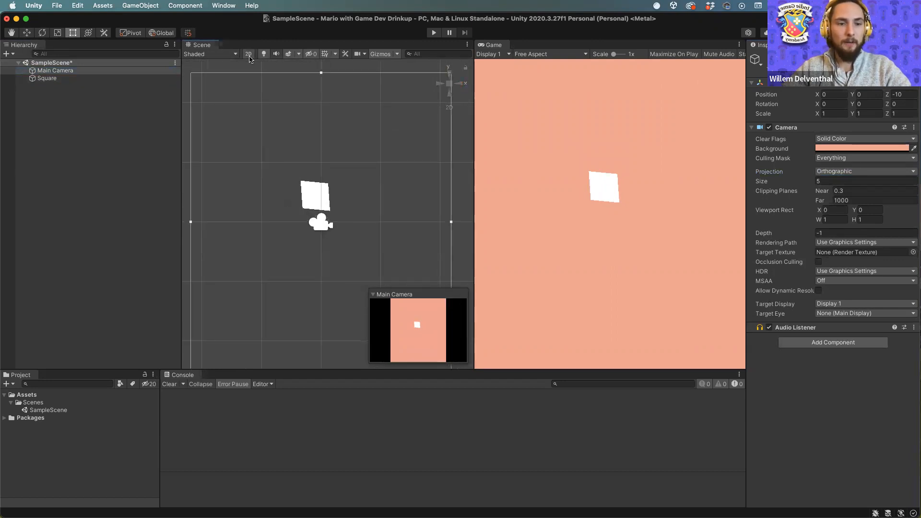
pyautogui.click(248, 54)
pyautogui.click(248, 54)
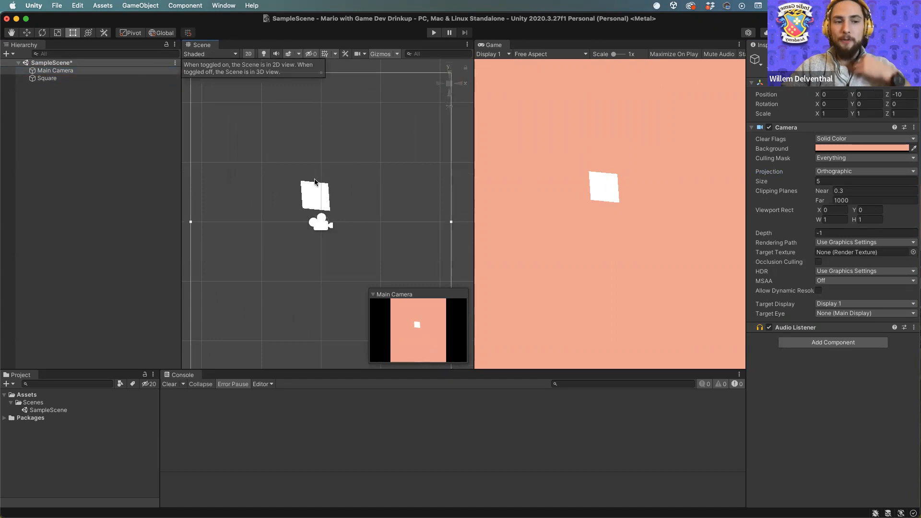
# Rotate the Square freehand to about X 30.7, Y -608.7, Z -257.2 with the Rotate tool.
pyautogui.press('e')
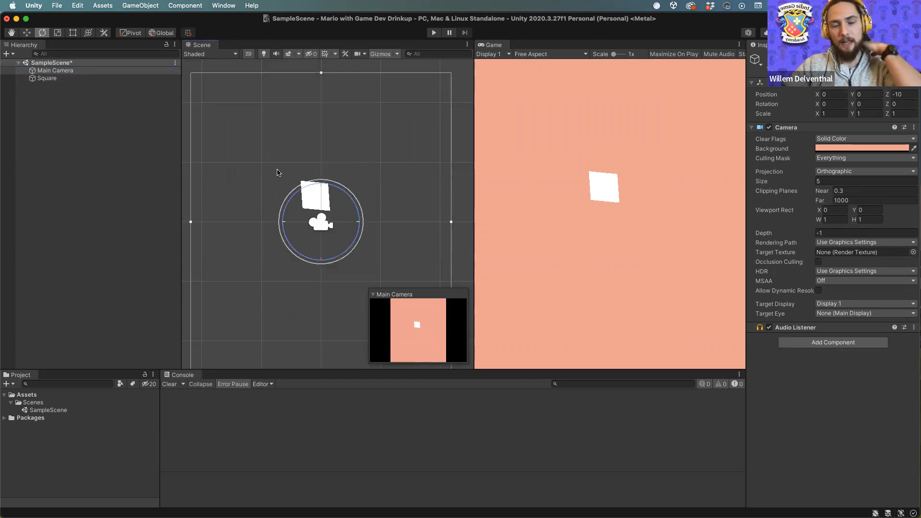
pyautogui.click(45, 79)
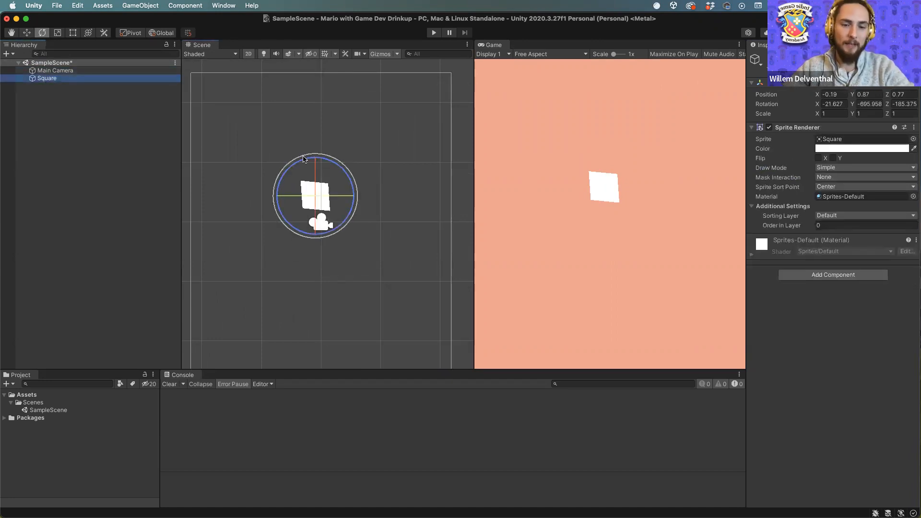
pyautogui.scroll(3, 303, 157)
pyautogui.moveTo(288, 205); pyautogui.dragTo(306, 214)
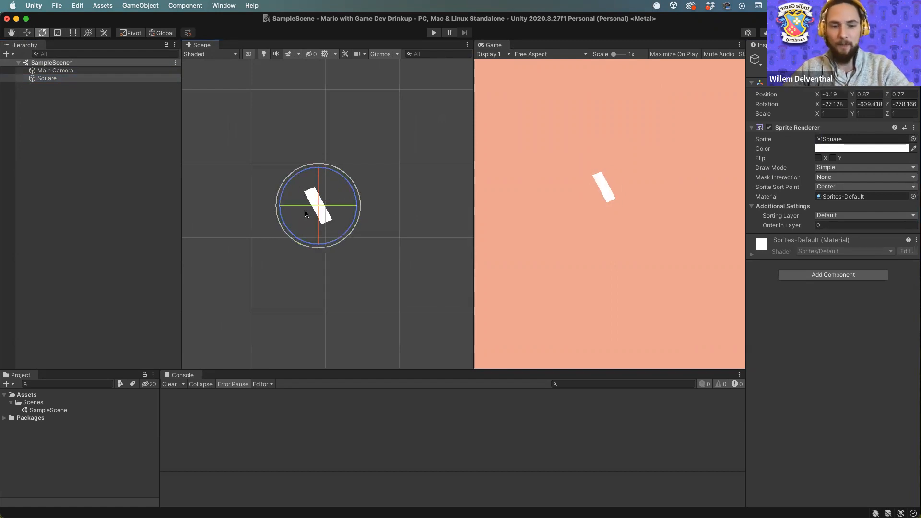
pyautogui.moveTo(290, 180); pyautogui.dragTo(404, 177)
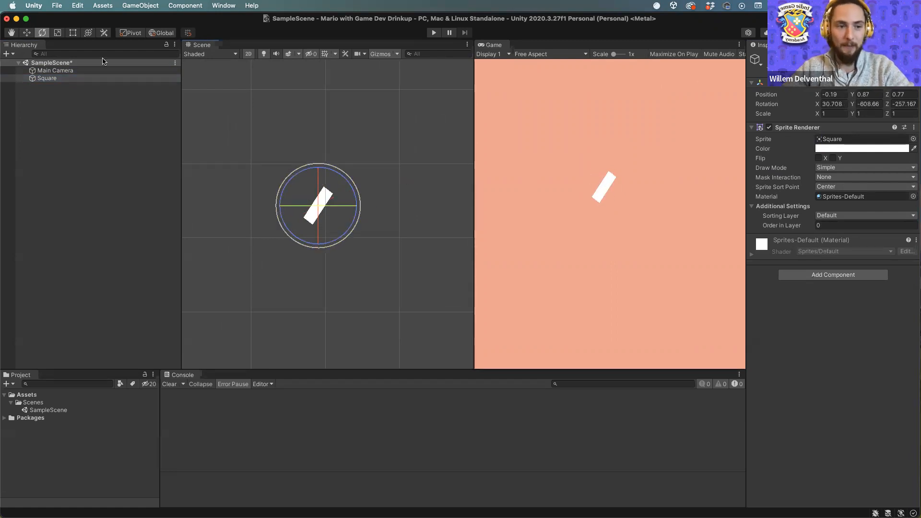
# Scale the Square freehand to about X 5.18, Y 1.86, Z 6.33 with the Scale tool.
pyautogui.click(58, 33)
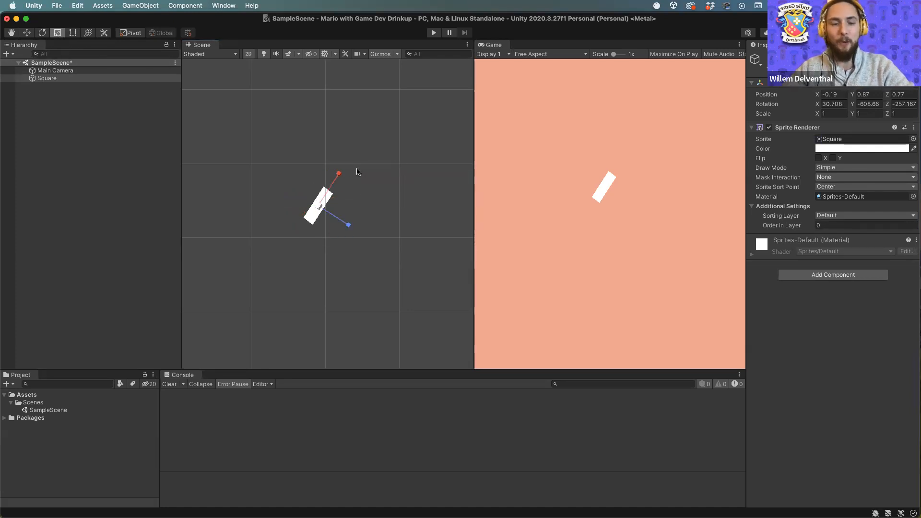
pyautogui.moveTo(339, 173)
pyautogui.mouseDown()
pyautogui.moveTo(350, 157)
pyautogui.moveTo(333, 182)
pyautogui.moveTo(385, 100)
pyautogui.moveTo(342, 167)
pyautogui.mouseUp()
pyautogui.moveTo(348, 222); pyautogui.dragTo(427, 263)
pyautogui.moveTo(326, 210)
pyautogui.mouseDown()
pyautogui.moveTo(364, 207)
pyautogui.moveTo(335, 224)
pyautogui.mouseUp()
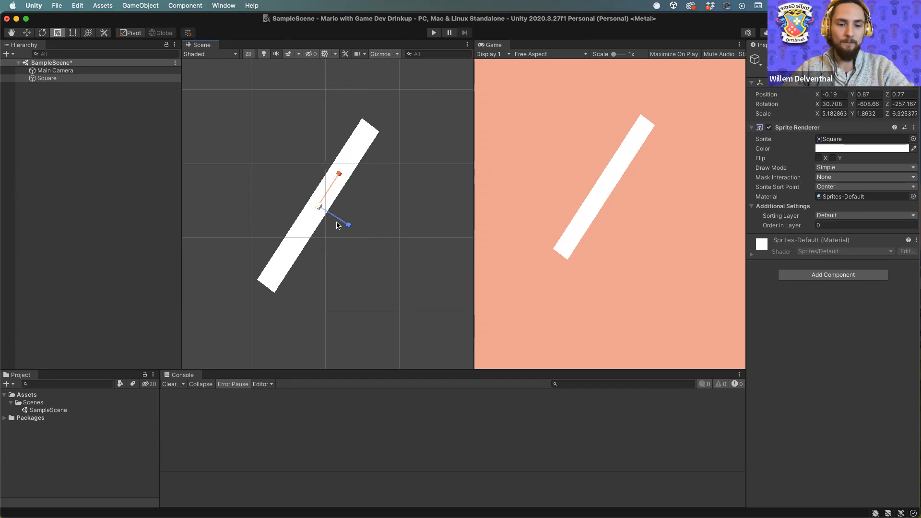
# Resize, rotate and move the Square freehand with the Rect tool, to about scale 6.46 by 2.46 and position X 0.62, Y 1.24.
pyautogui.click(73, 33)
pyautogui.scroll(-2, 369, 126)
pyautogui.scroll(-3, 369, 126)
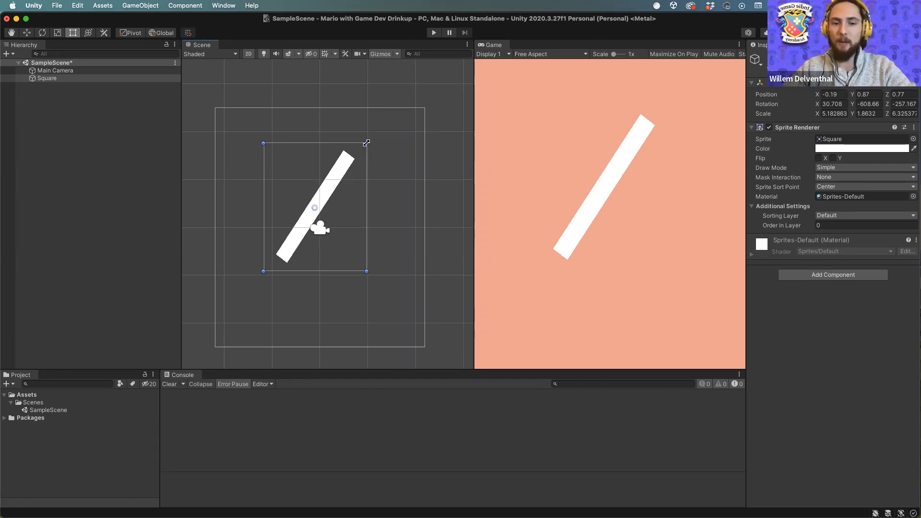
pyautogui.moveTo(368, 142)
pyautogui.mouseDown()
pyautogui.moveTo(329, 188)
pyautogui.moveTo(385, 123)
pyautogui.moveTo(325, 177)
pyautogui.moveTo(360, 149)
pyautogui.mouseUp()
pyautogui.moveTo(357, 199); pyautogui.dragTo(300, 201)
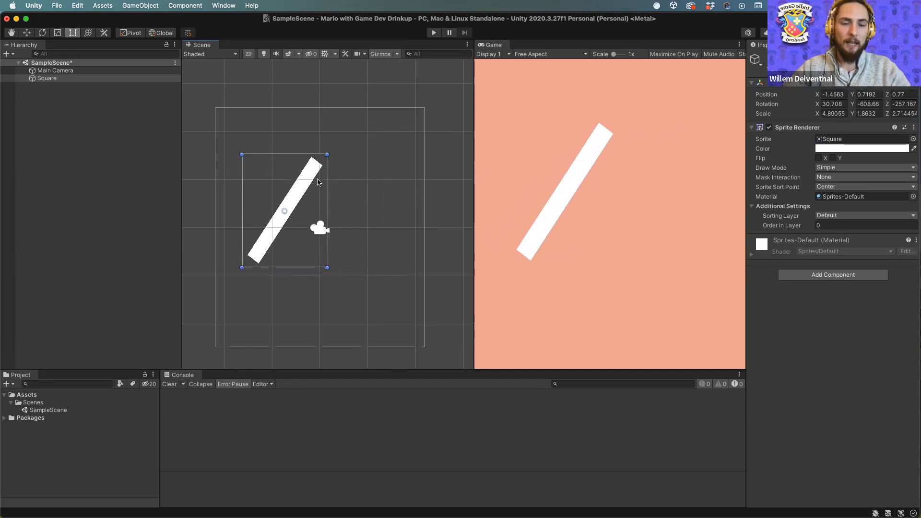
pyautogui.moveTo(328, 152); pyautogui.dragTo(370, 123)
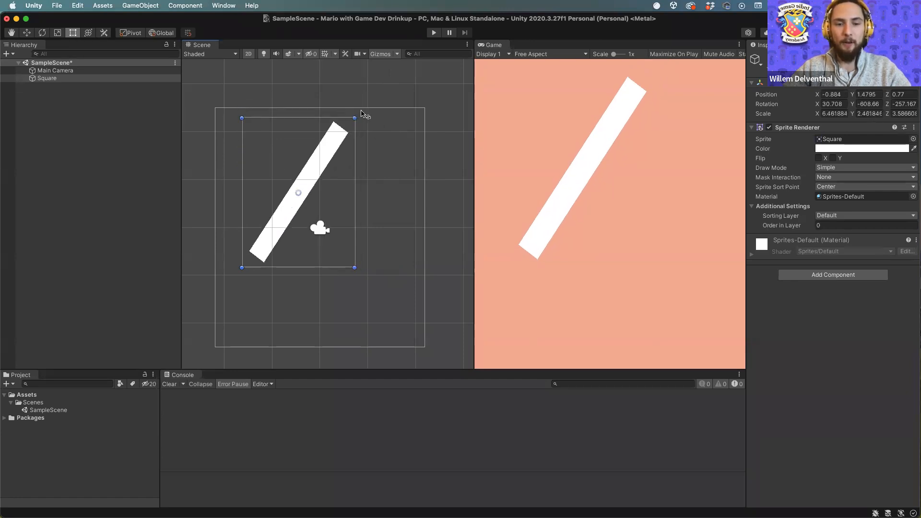
pyautogui.moveTo(364, 117); pyautogui.dragTo(417, 192)
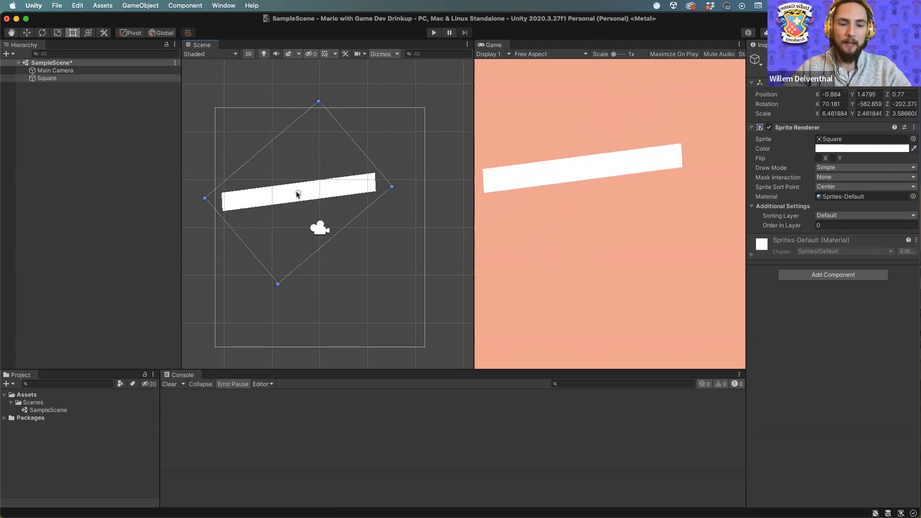
pyautogui.moveTo(259, 229); pyautogui.dragTo(294, 235)
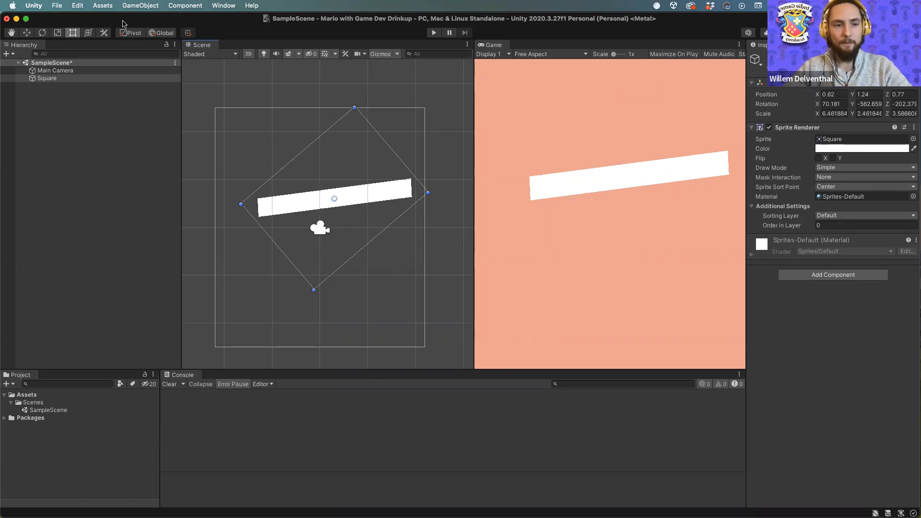
# Rotate the Square freehand to about X 42.6, Y -985.9, Z -443.3 with the combined Transform tool and reselect it.
pyautogui.click(88, 34)
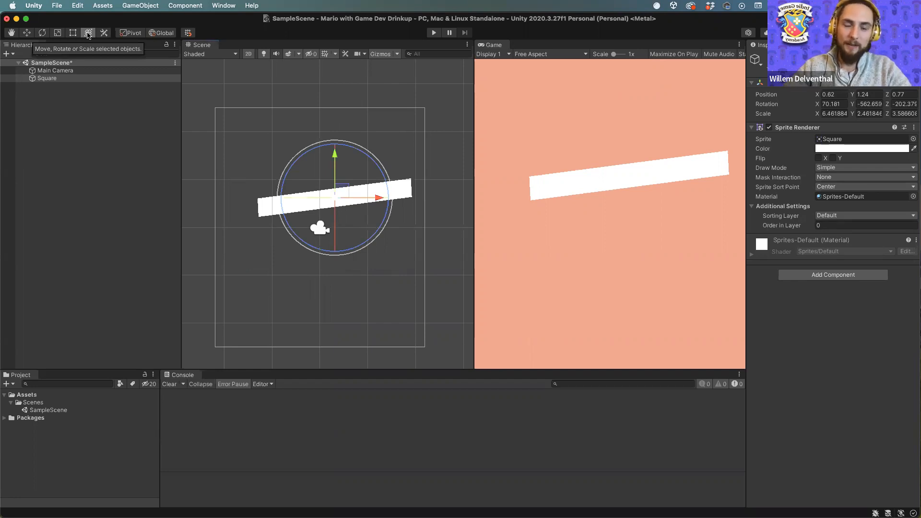
pyautogui.moveTo(335, 167); pyautogui.dragTo(315, 201)
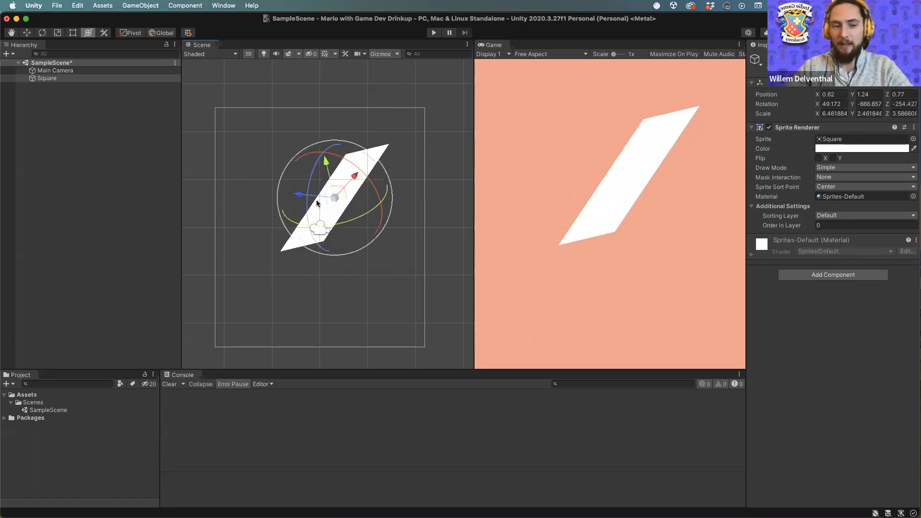
pyautogui.moveTo(311, 146); pyautogui.dragTo(264, 157)
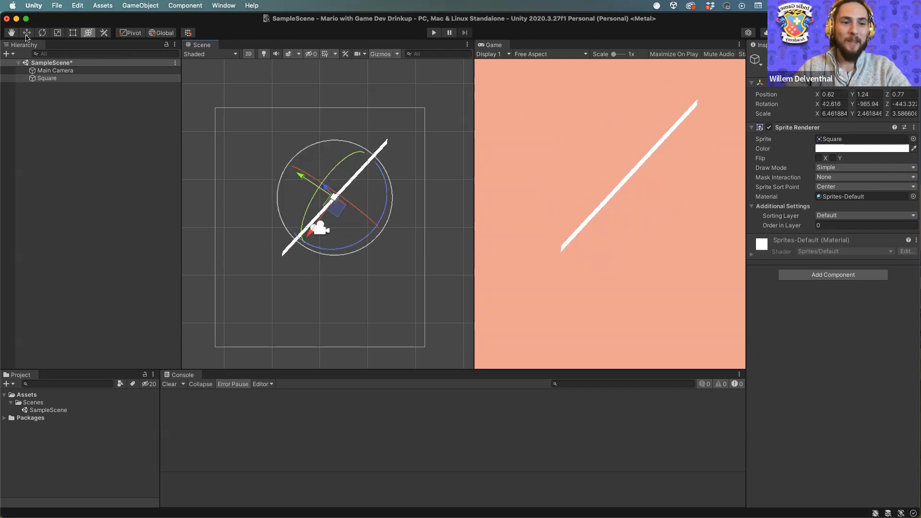
pyautogui.click(51, 85)
pyautogui.click(43, 80)
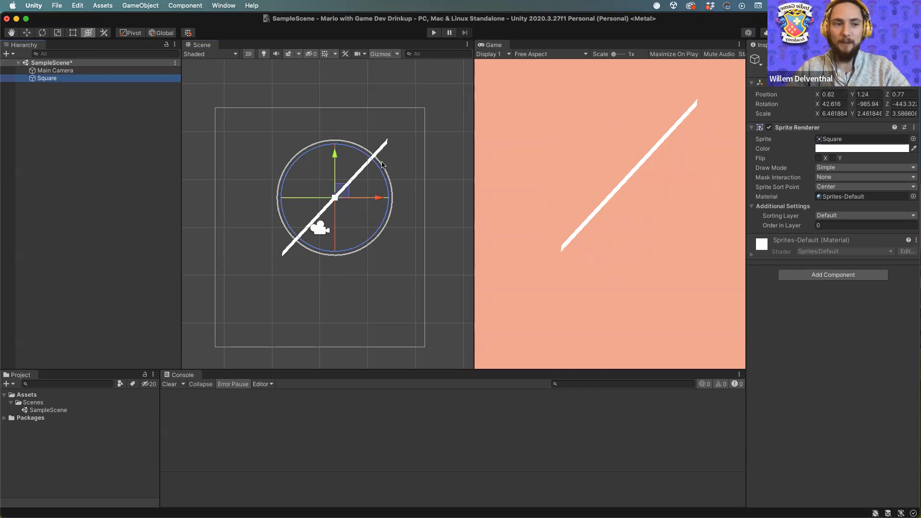
# Set the Square's rotation to 0 on X, Y and Z, and reset its whole Transform component to defaults.
pyautogui.click(26, 32)
pyautogui.click(72, 32)
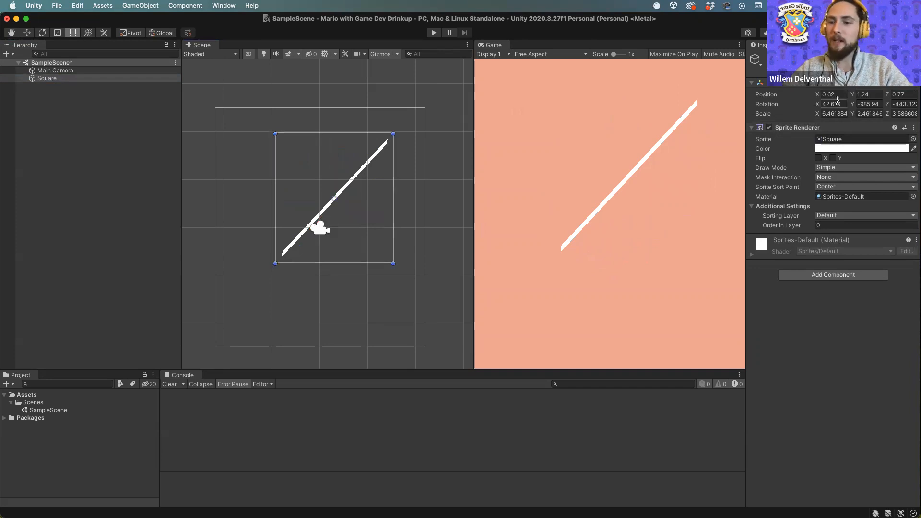
pyautogui.write('0')
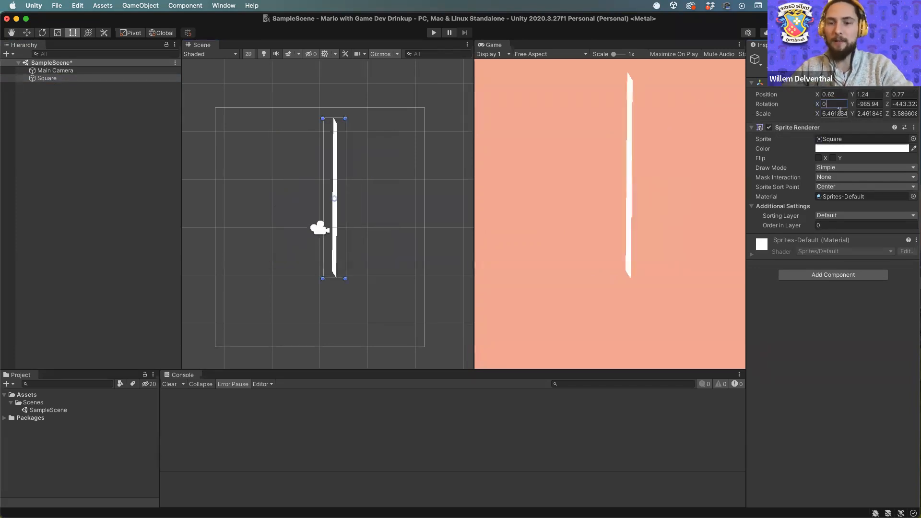
pyautogui.write('0')
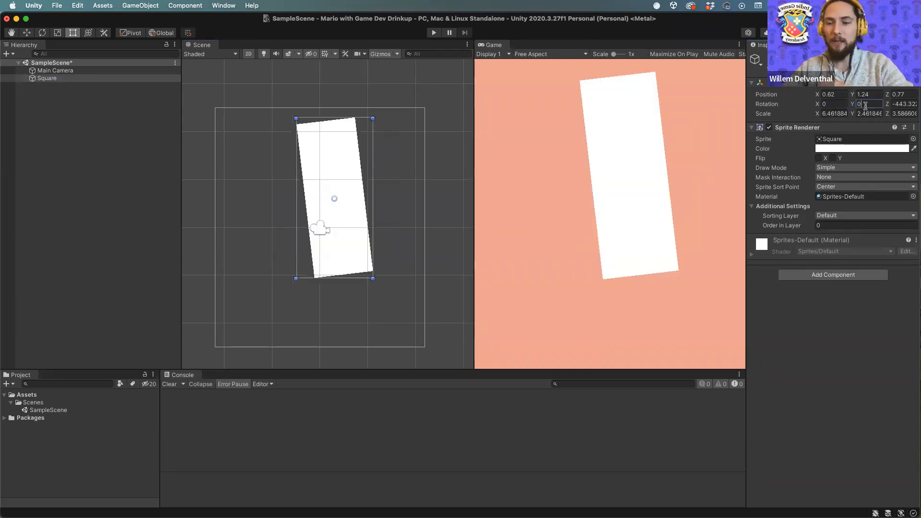
pyautogui.click(900, 104)
pyautogui.write('0')
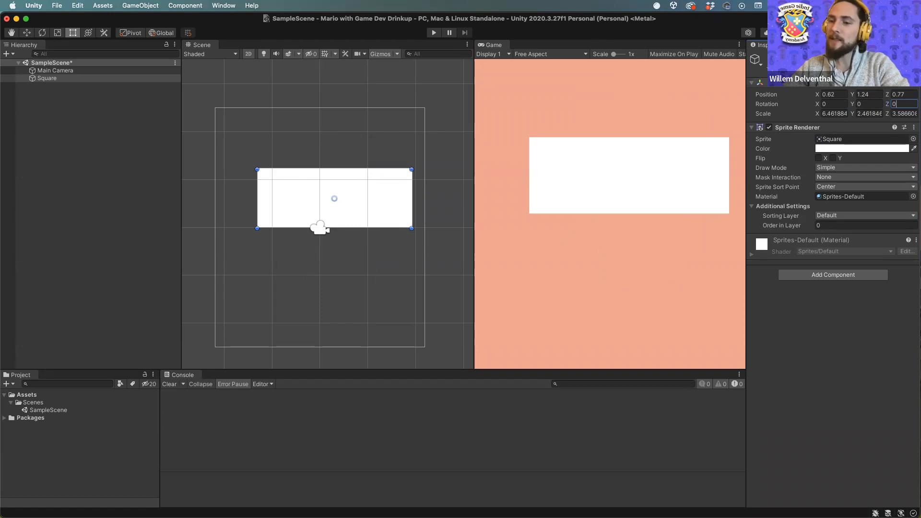
pyautogui.click(914, 82)
pyautogui.click(880, 94)
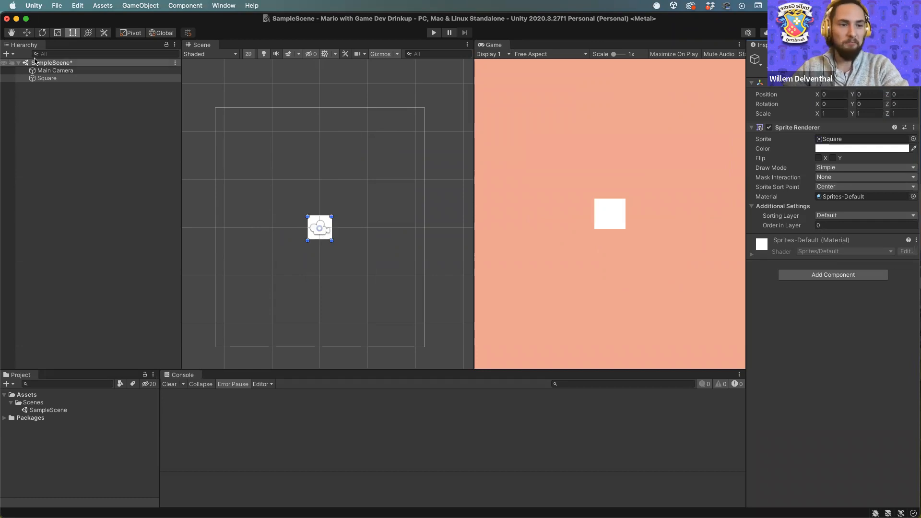
# Move the Square straight down below the Main Camera with the Move tool, deselect it and save the scene.
pyautogui.click(27, 32)
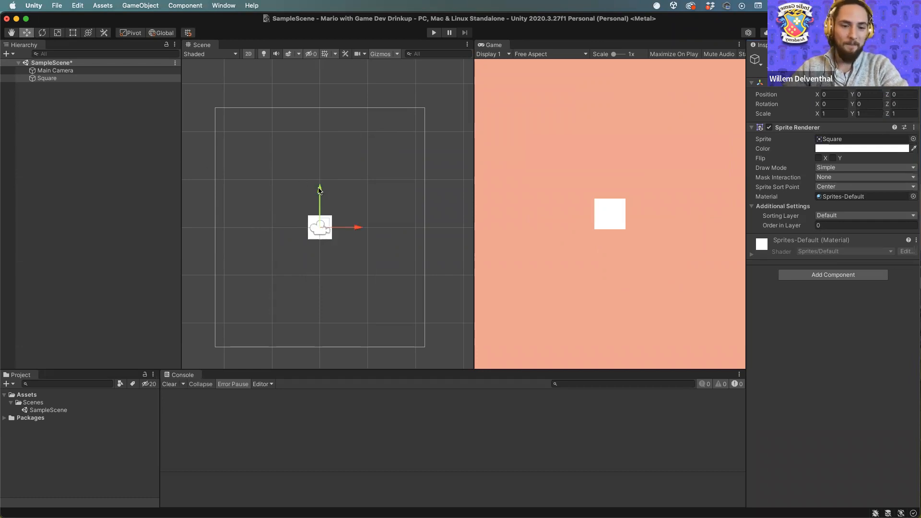
pyautogui.moveTo(320, 197); pyautogui.dragTo(321, 252)
pyautogui.click(364, 239)
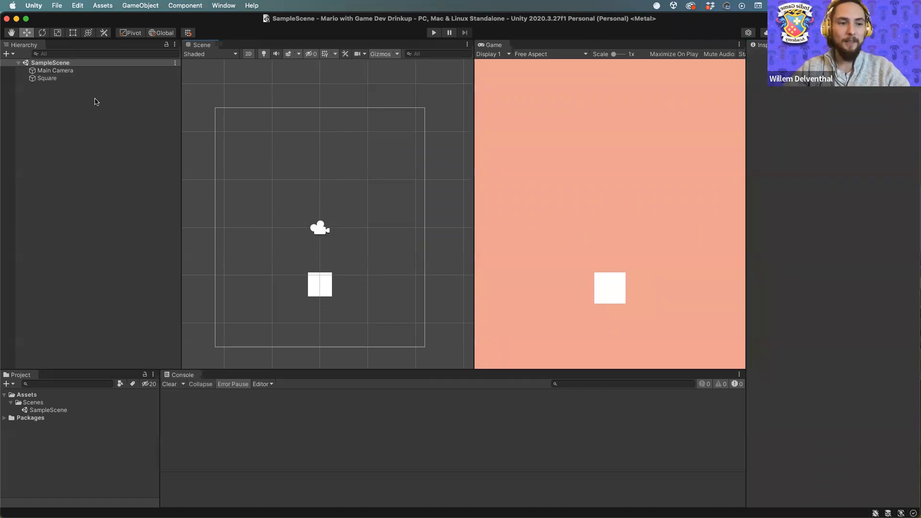
pyautogui.click(7, 55)
pyautogui.moveTo(20, 85)
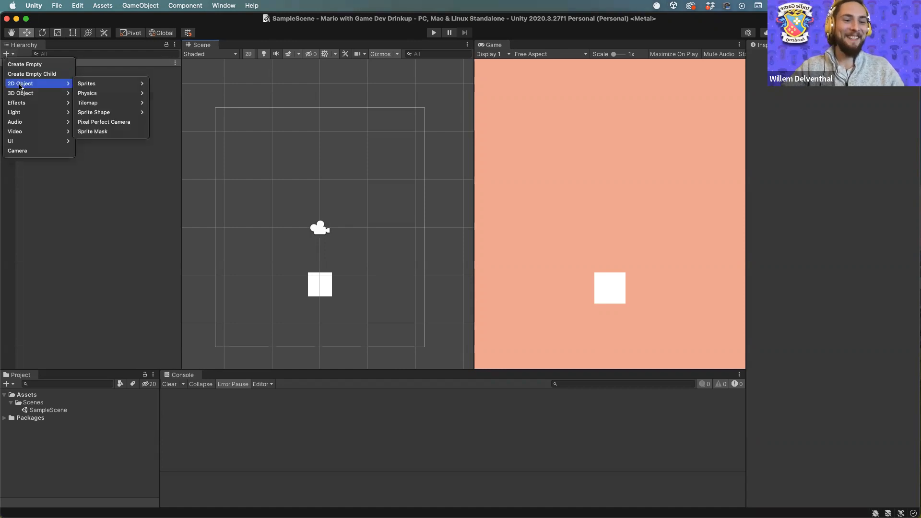
pyautogui.click(7, 53)
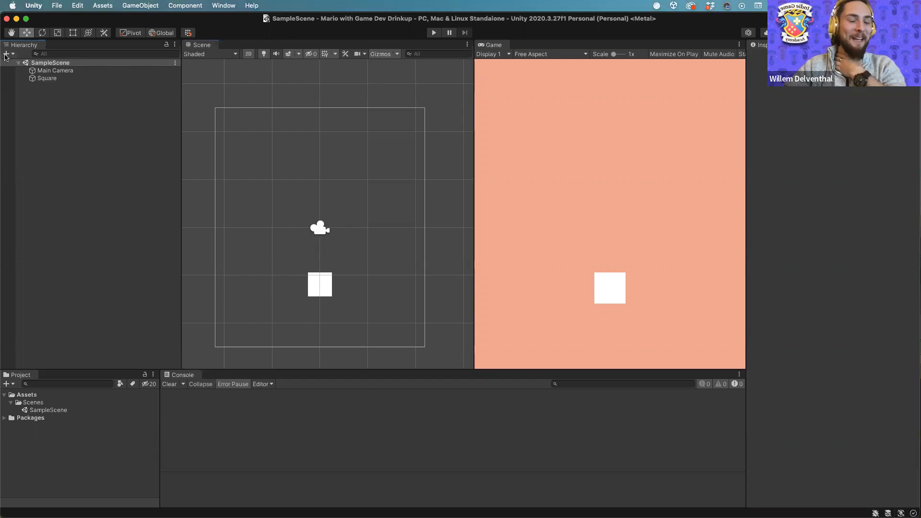
# Add a 2D Circle sprite to SampleScene.
pyautogui.click(7, 54)
pyautogui.moveTo(38, 83)
pyautogui.moveTo(109, 84)
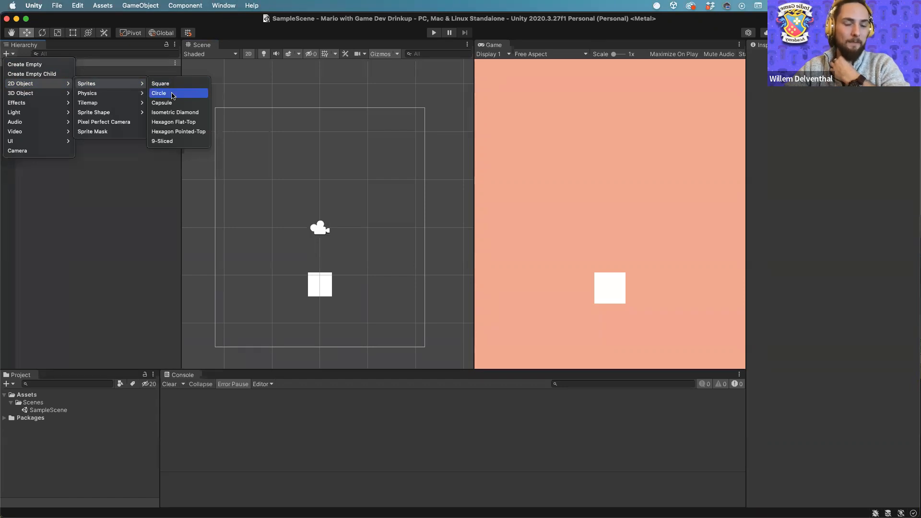
pyautogui.click(175, 93)
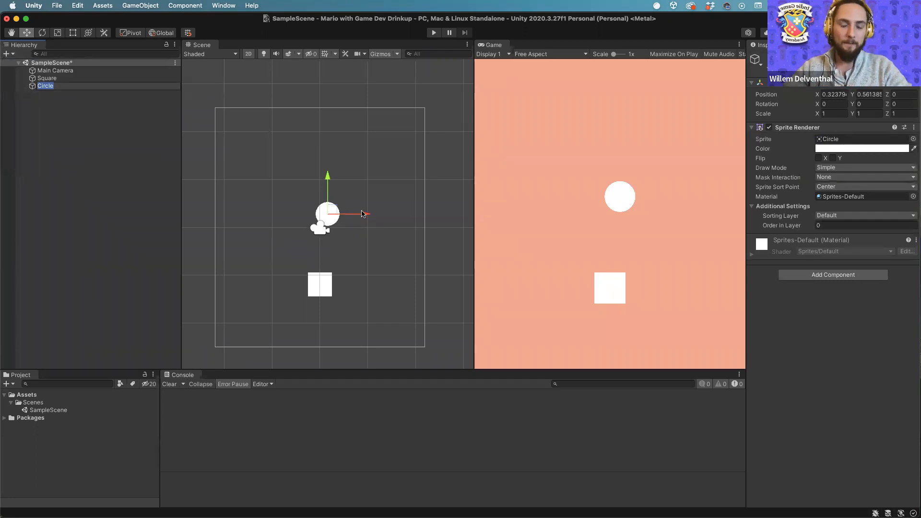
# Move the Circle along the X axis to about X -0.02, above the Square, and save the scene.
pyautogui.moveTo(367, 213); pyautogui.dragTo(354, 214)
pyautogui.click(47, 78)
pyautogui.press('super+s')
pyautogui.click(45, 85)
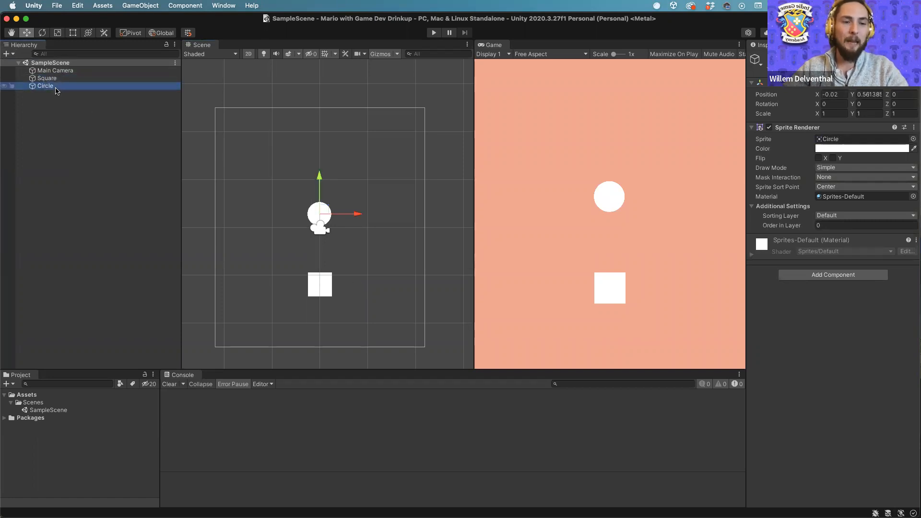
# Rename the Square object as Platform.
pyautogui.click(51, 80)
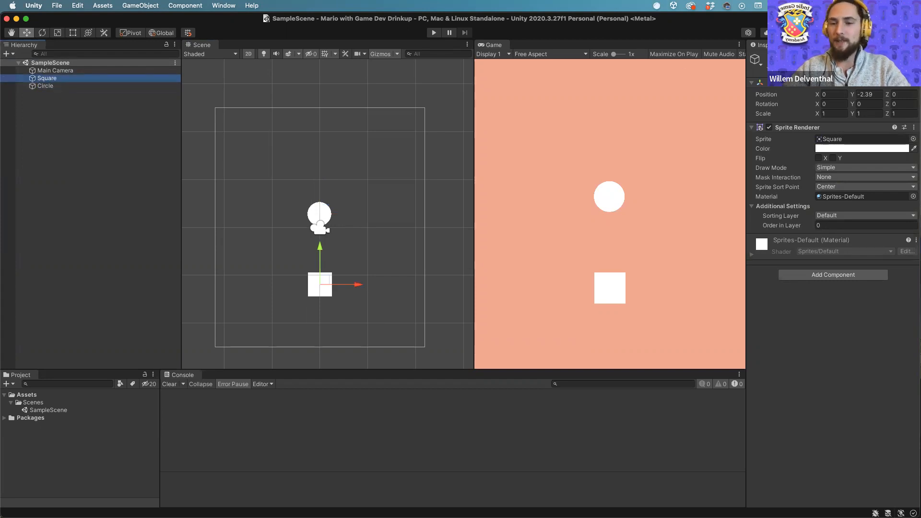
pyautogui.click(826, 60)
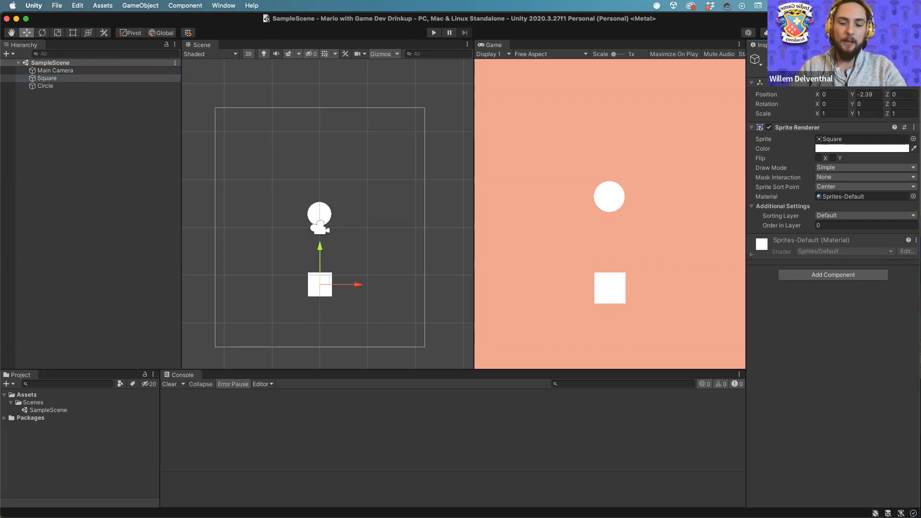
pyautogui.write('Platform')
pyautogui.press('Return')
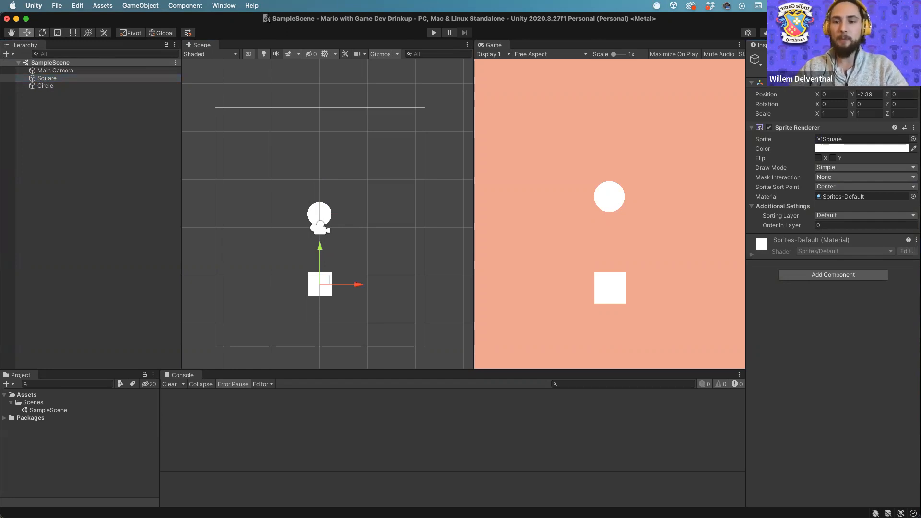
# Rename the Circle object as Mario and save the scene.
pyautogui.click(53, 87)
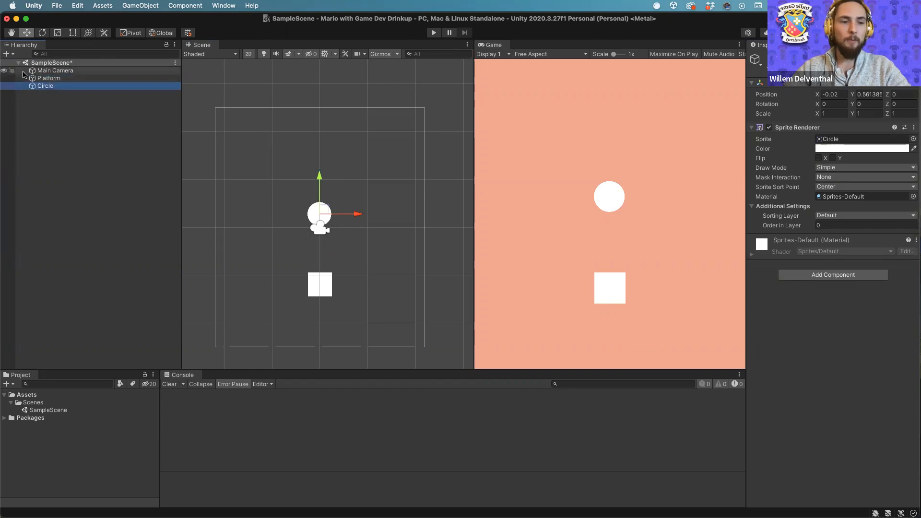
pyautogui.rightClick(48, 87)
pyautogui.click(18, 97)
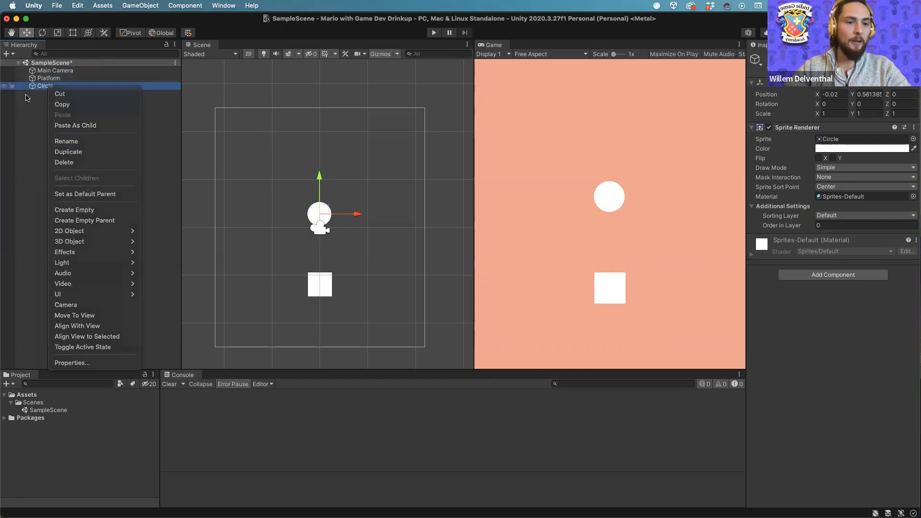
pyautogui.doubleClick(46, 86)
pyautogui.click(48, 87)
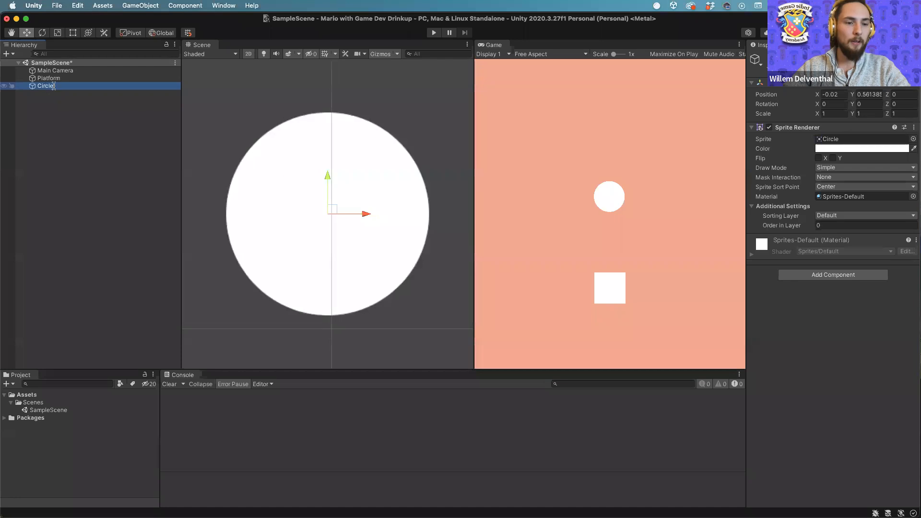
pyautogui.click(56, 110)
pyautogui.click(57, 88)
pyautogui.click(54, 87)
pyautogui.write('Mario')
pyautogui.press('Return')
pyautogui.rightClick(48, 90)
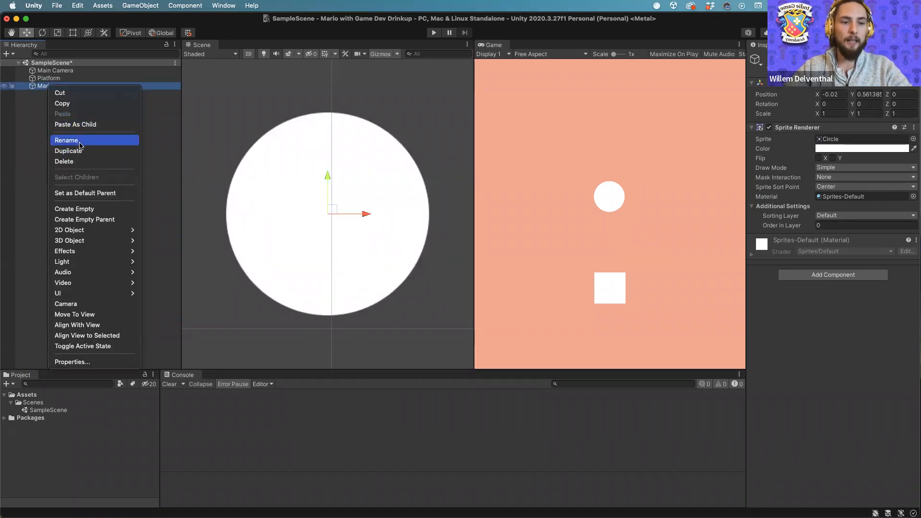
pyautogui.click(277, 138)
pyautogui.scroll(-10, 392, 186)
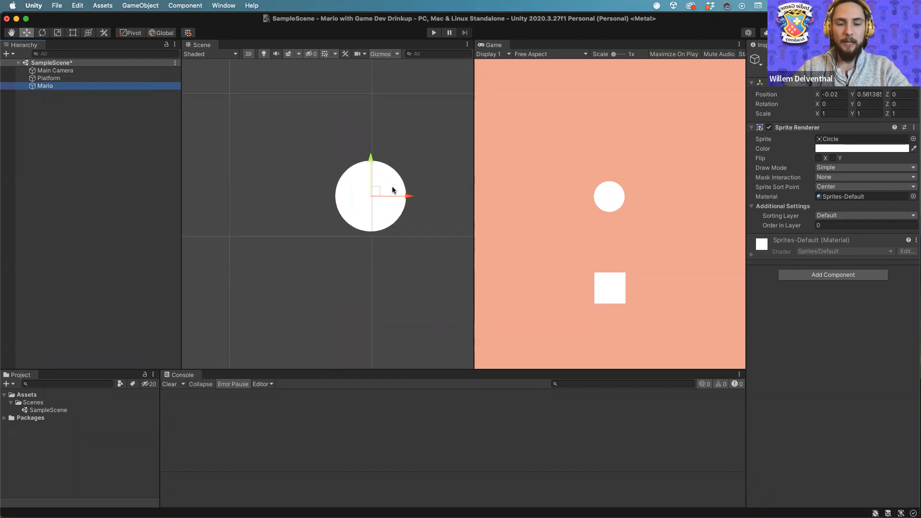
pyautogui.moveTo(409, 213); pyautogui.dragTo(338, 175, button='middle')
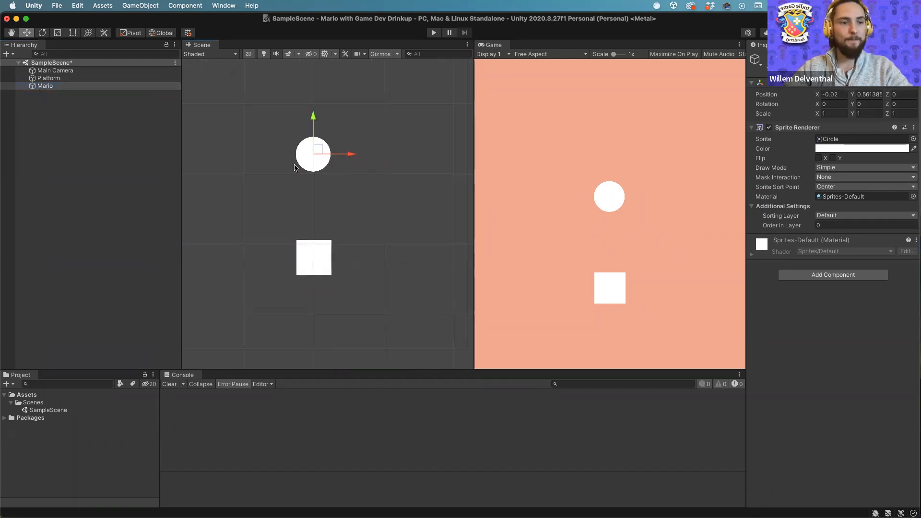
pyautogui.press('super+s')
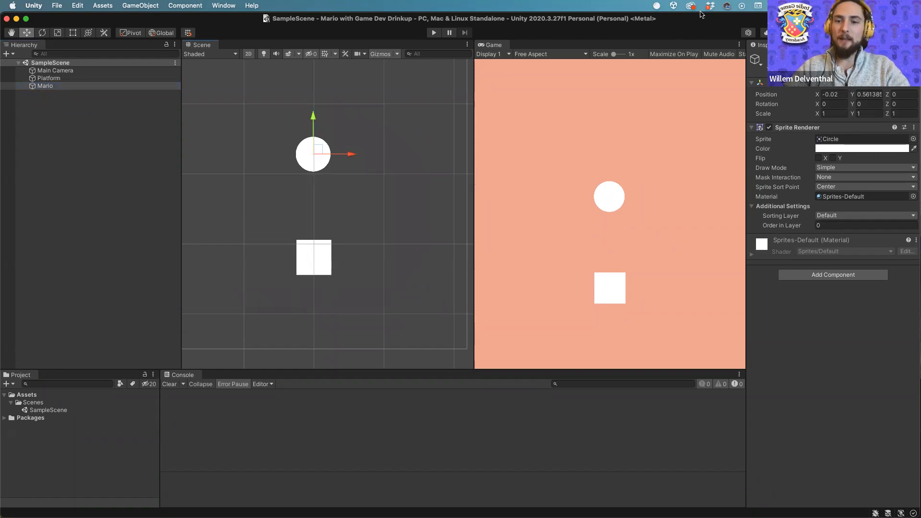
# Test-run the scene in Play mode and stop it again.
pyautogui.moveTo(700, 24); pyautogui.dragTo(699, 58)
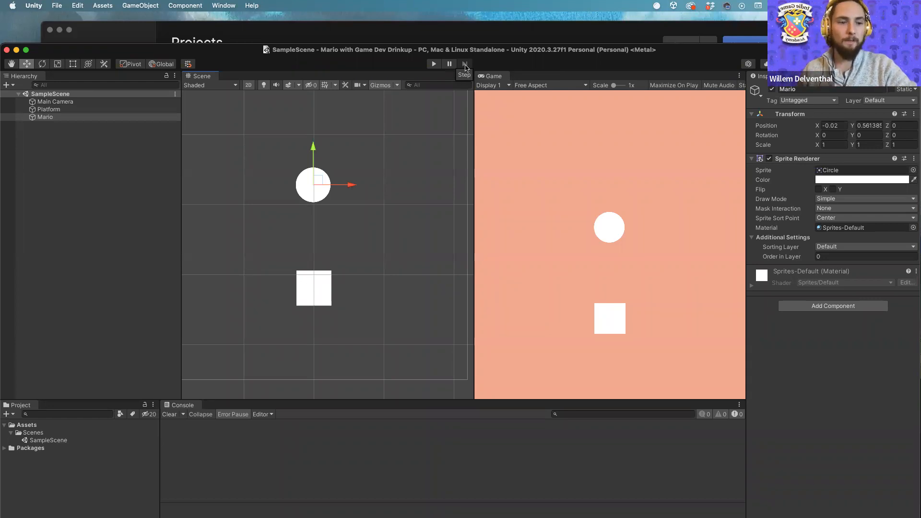
pyautogui.click(434, 64)
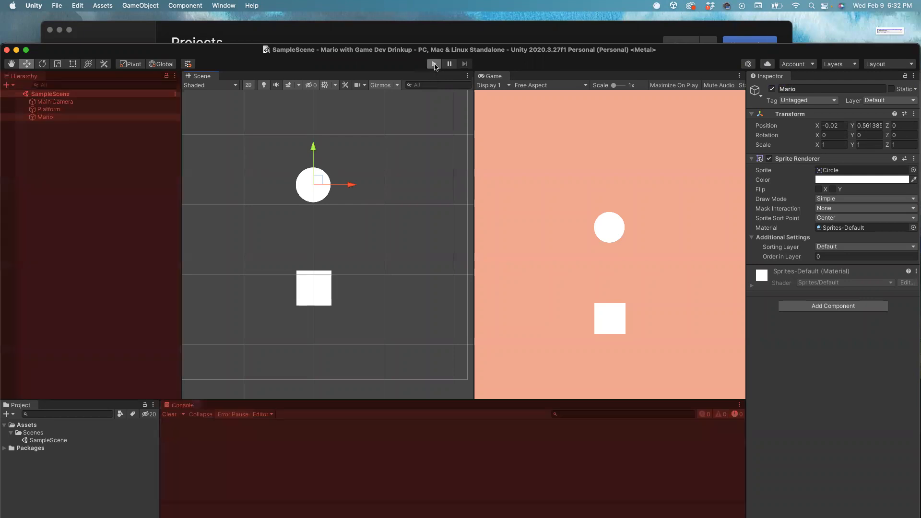
pyautogui.moveTo(700, 50); pyautogui.dragTo(699, 18)
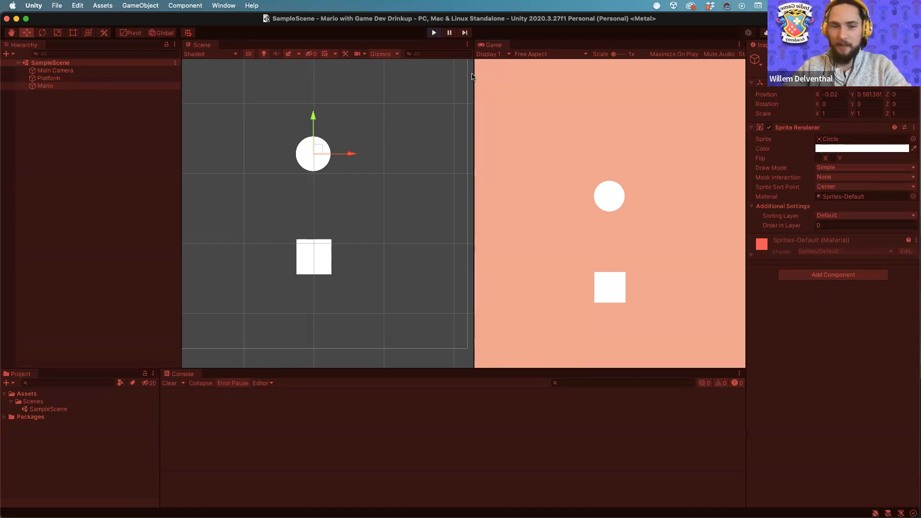
pyautogui.moveTo(699, 21); pyautogui.dragTo(674, 6)
pyautogui.click(433, 50)
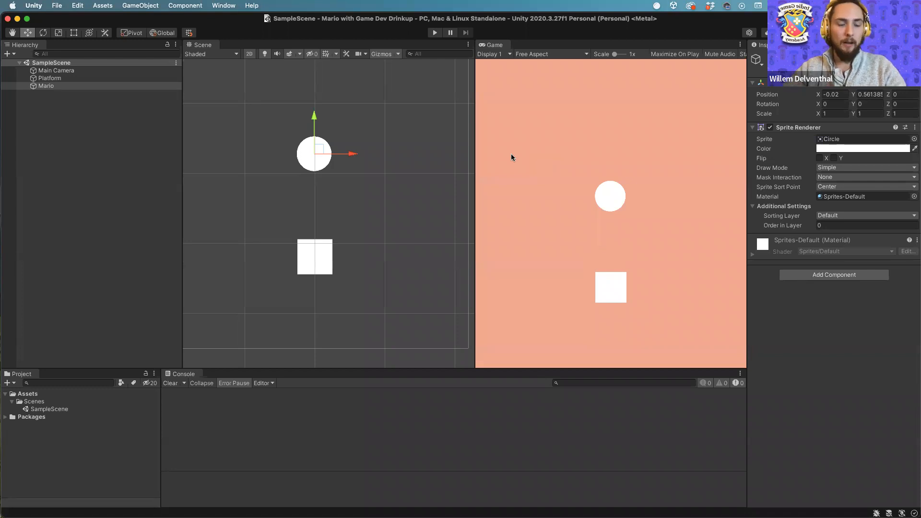
# Compare the components attached to Mario with those attached to the Main Camera.
pyautogui.click(28, 130)
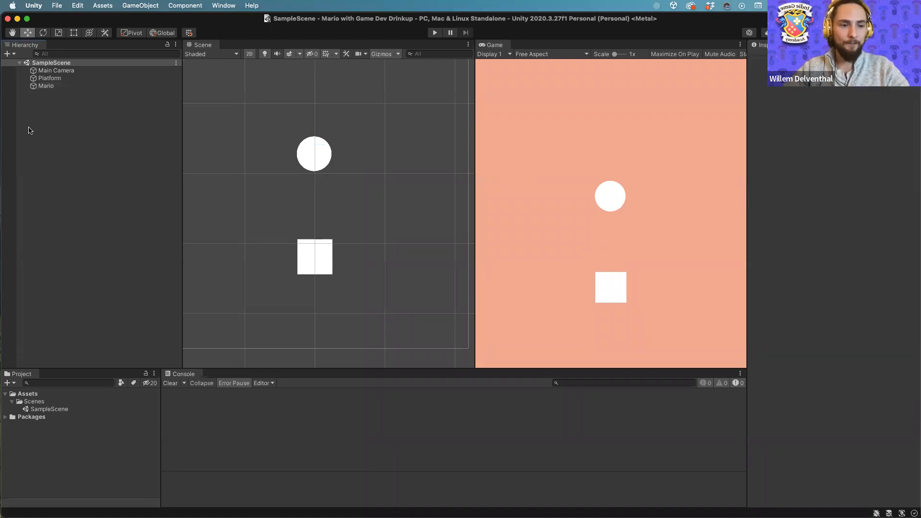
pyautogui.click(54, 87)
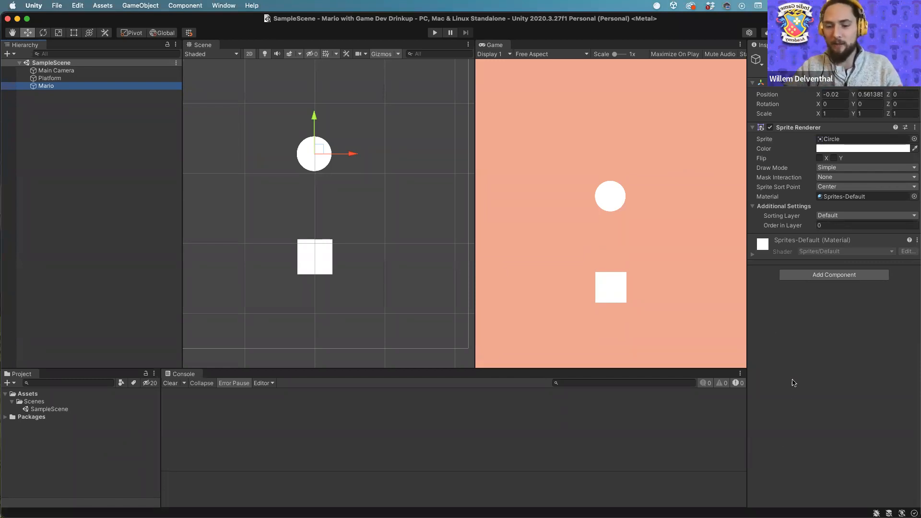
pyautogui.click(598, 211)
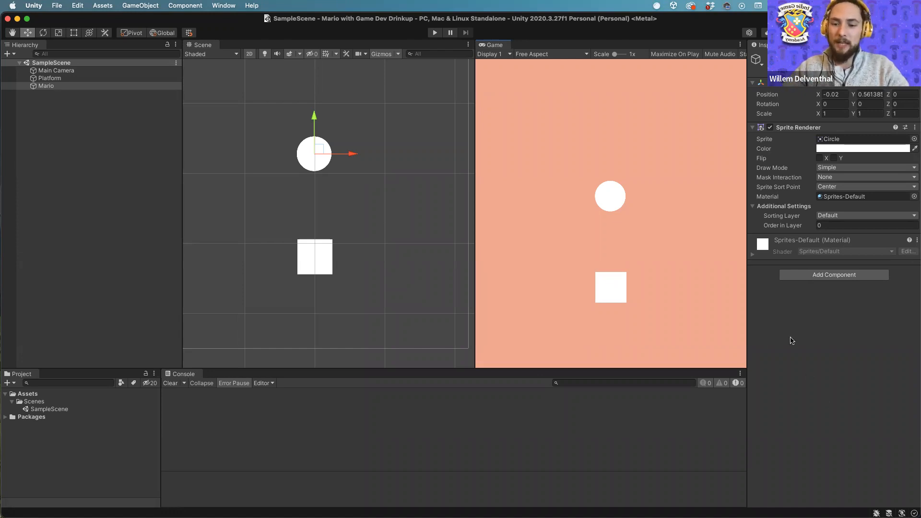
pyautogui.click(58, 79)
pyautogui.click(58, 86)
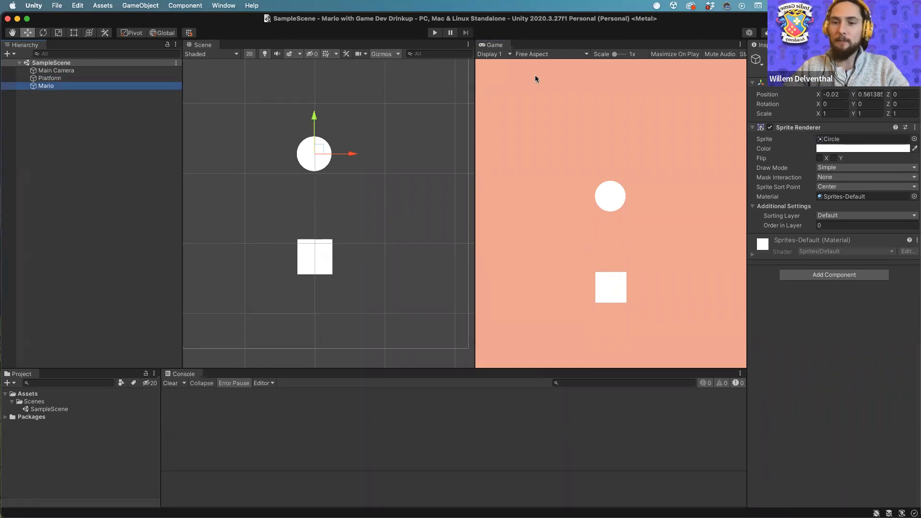
pyautogui.click(49, 71)
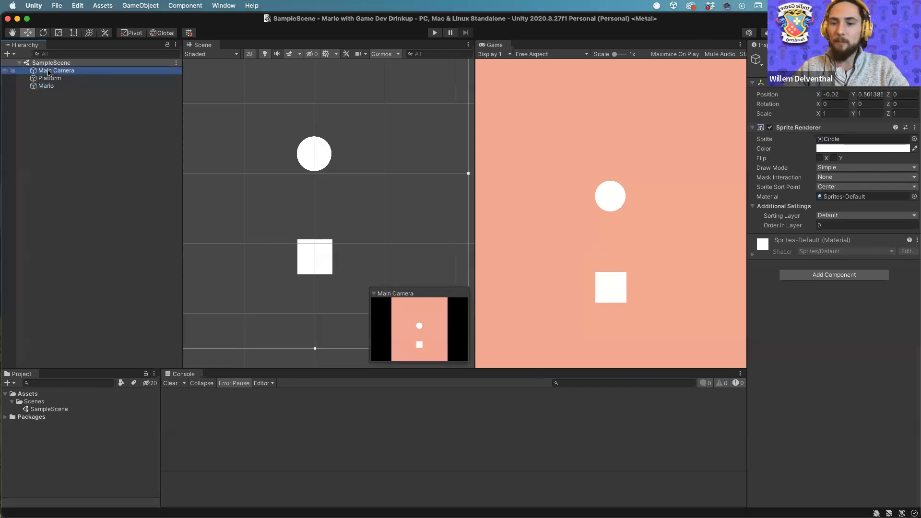
pyautogui.click(56, 86)
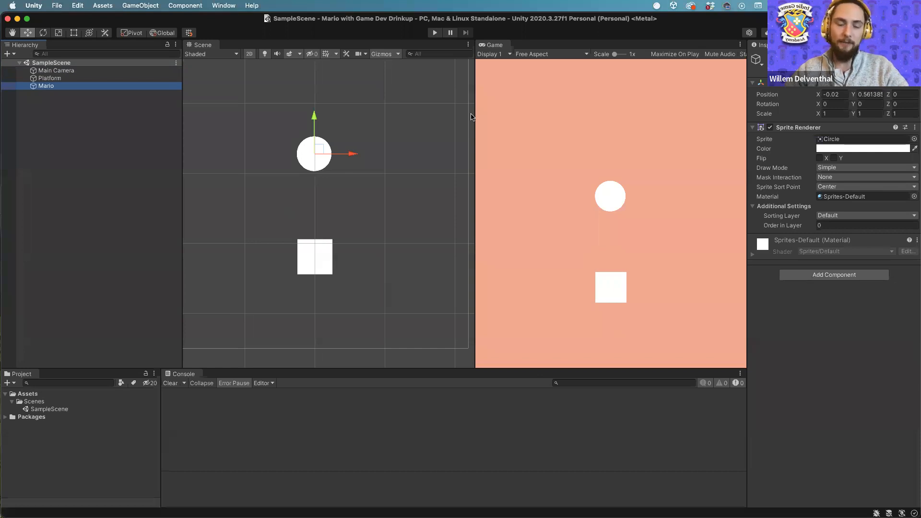
pyautogui.click(55, 71)
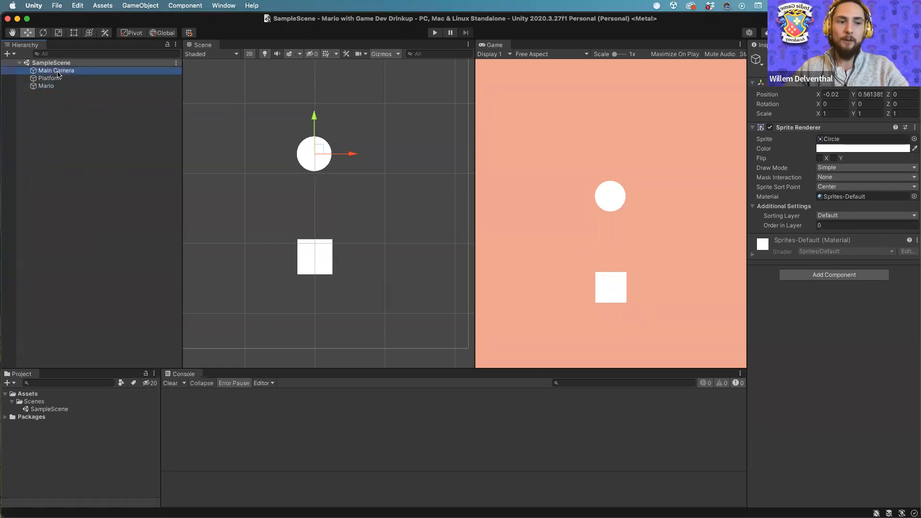
pyautogui.click(56, 87)
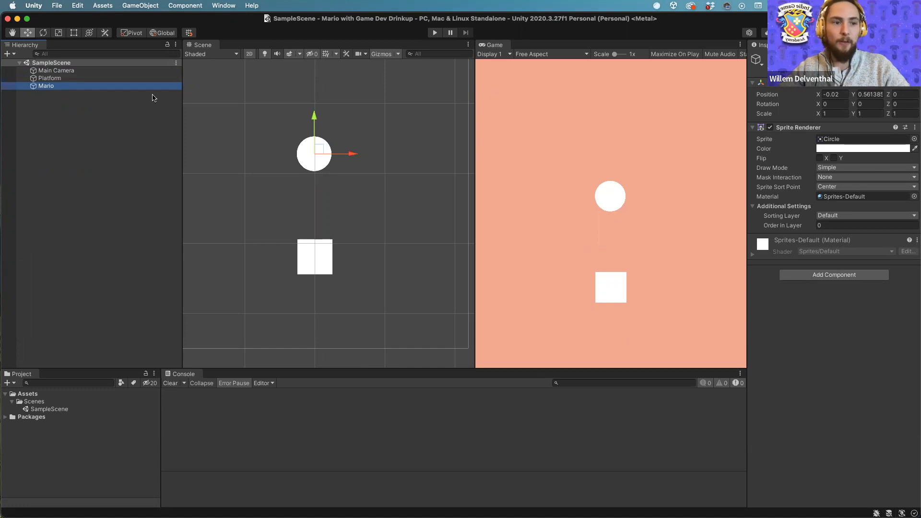
pyautogui.click(77, 71)
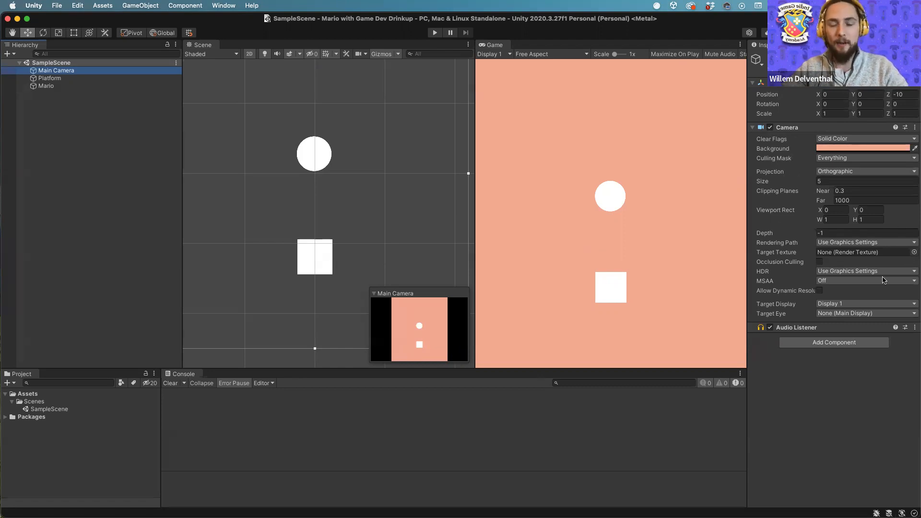
# Compare the Transform and Sprite Renderer settings of Platform and Mario.
pyautogui.click(52, 77)
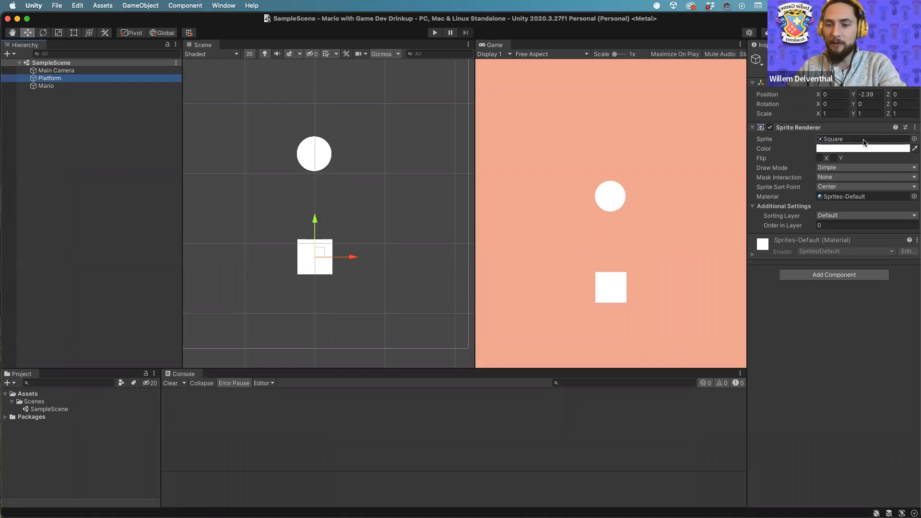
pyautogui.click(66, 87)
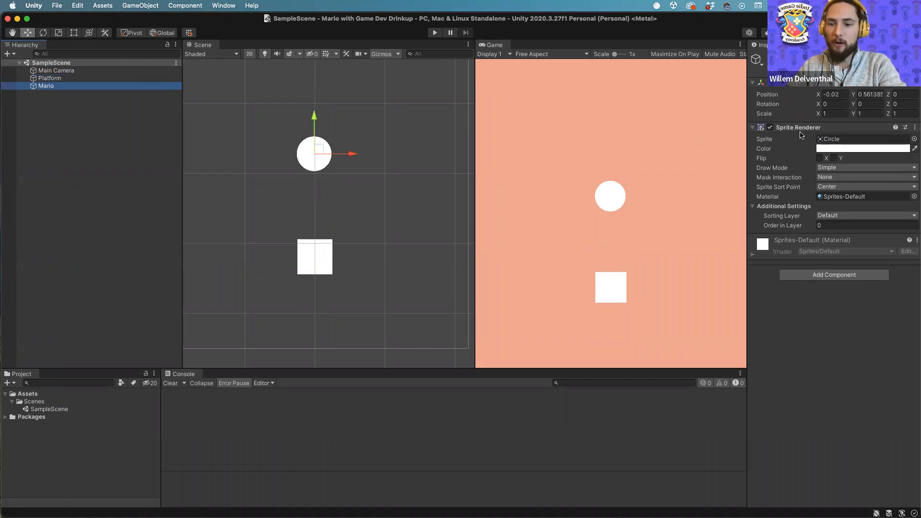
pyautogui.click(57, 79)
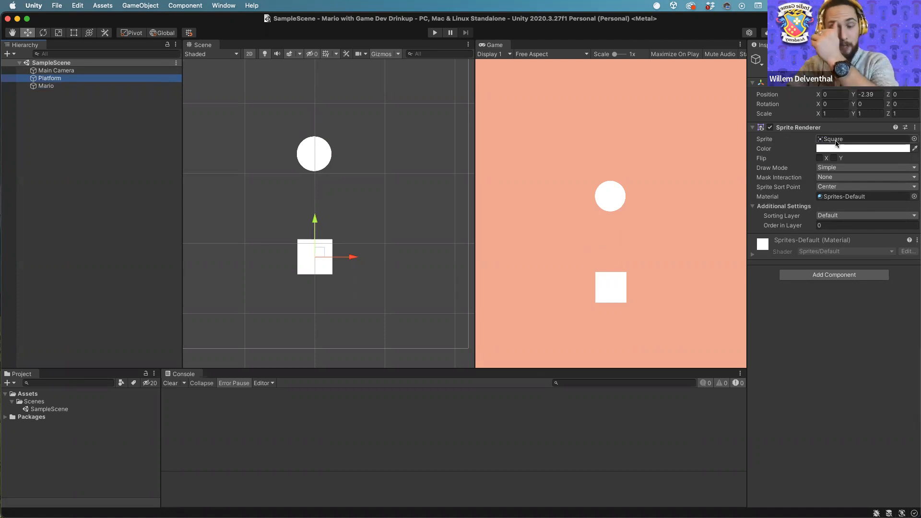
pyautogui.click(46, 86)
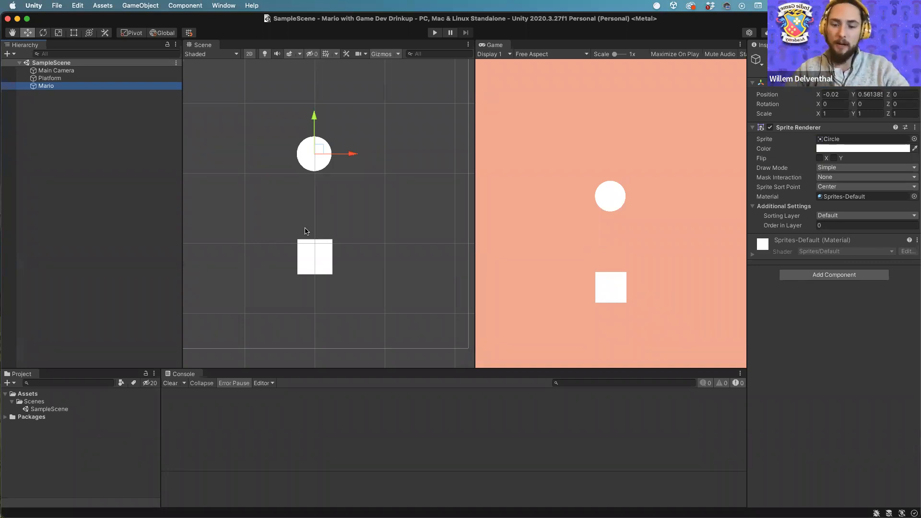
pyautogui.click(51, 79)
pyautogui.click(50, 87)
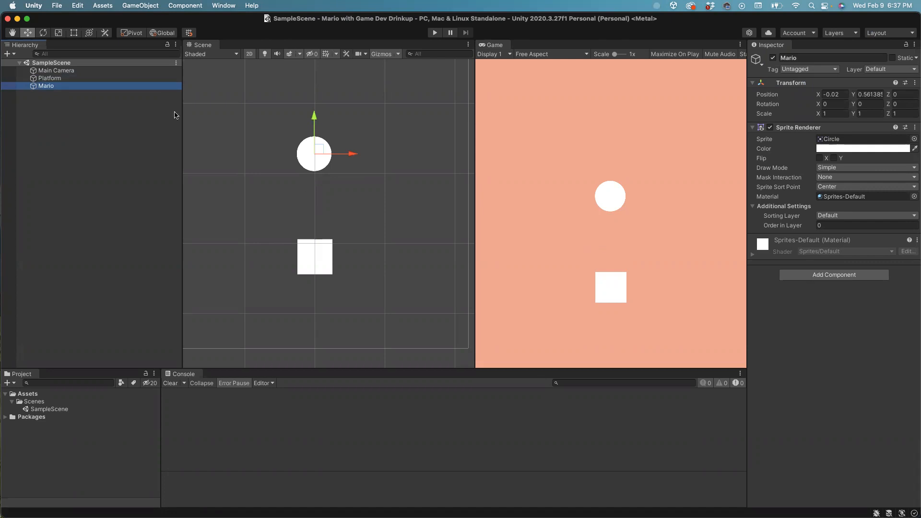
# Review the components of the Main Camera, Platform and Mario in turn, framing the camera in the scene.
pyautogui.click(72, 70)
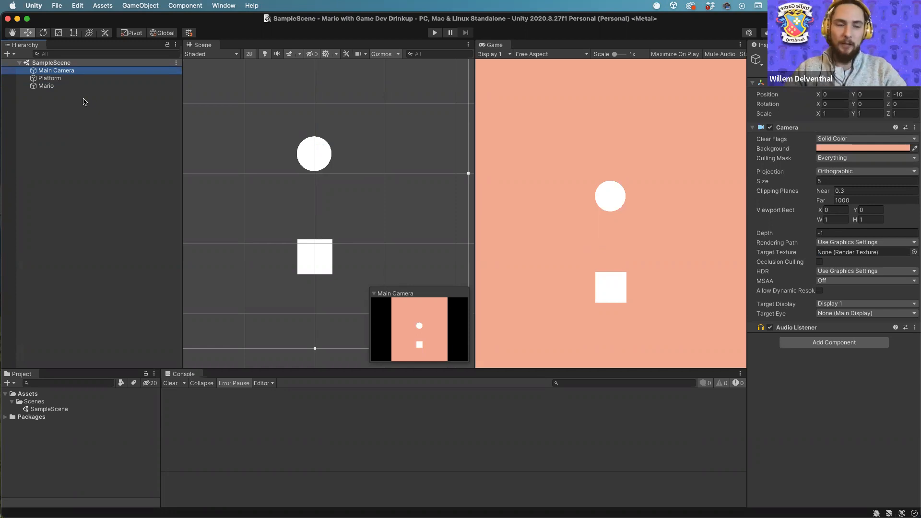
pyautogui.click(48, 78)
pyautogui.click(47, 71)
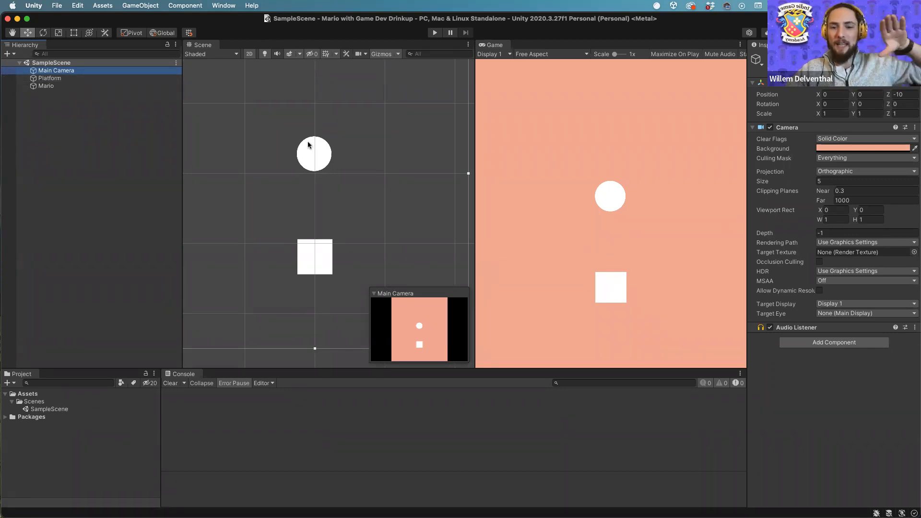
pyautogui.click(48, 78)
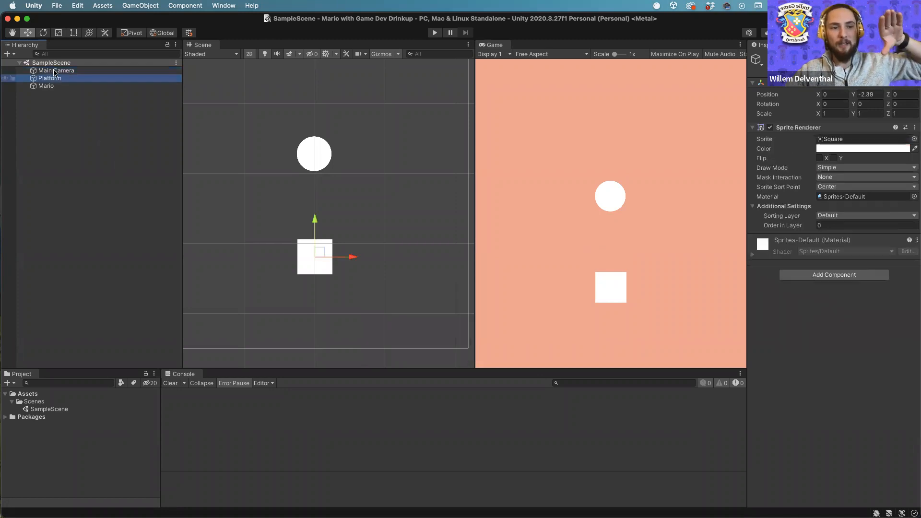
pyautogui.doubleClick(54, 70)
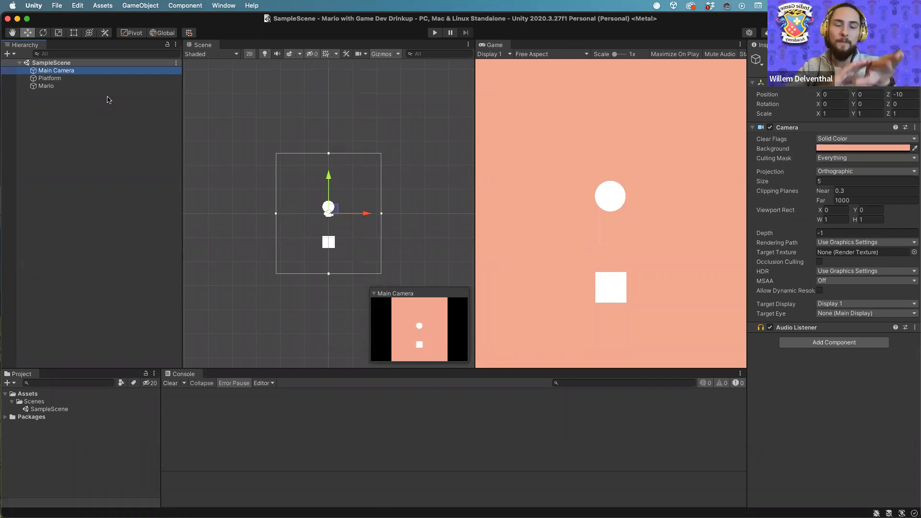
pyautogui.click(54, 78)
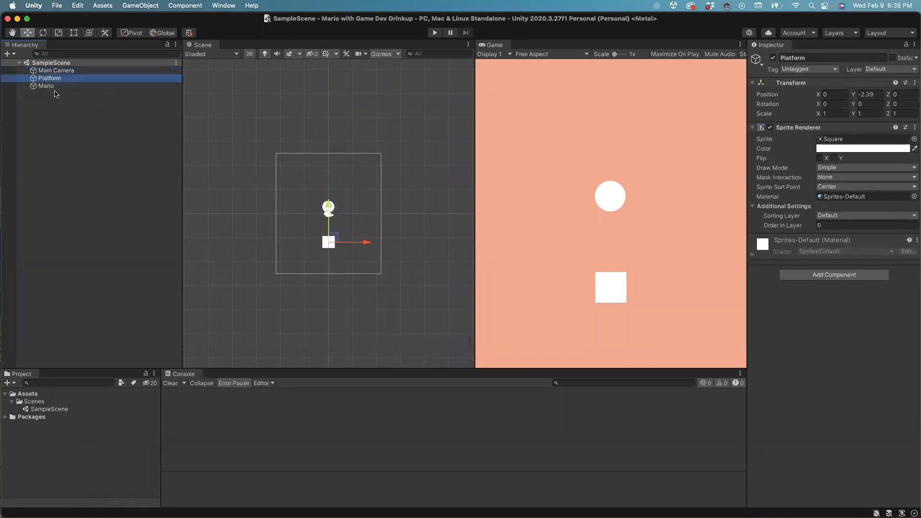
pyautogui.click(56, 93)
pyautogui.click(50, 86)
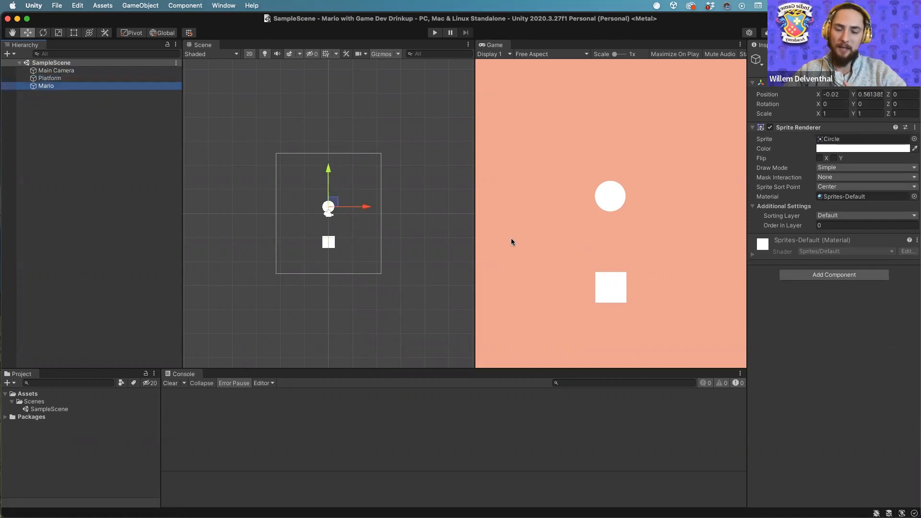
# Add a Rigidbody 2D component to Mario.
pyautogui.click(827, 276)
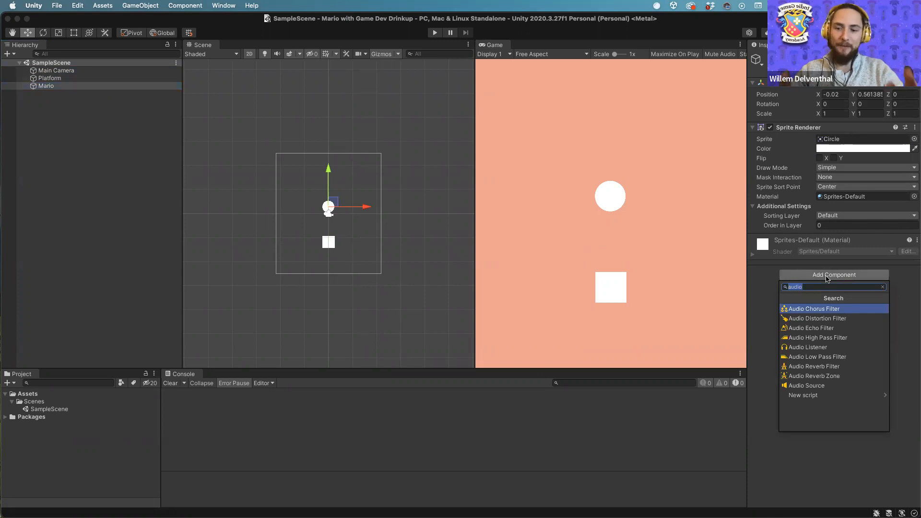
pyautogui.write('physics')
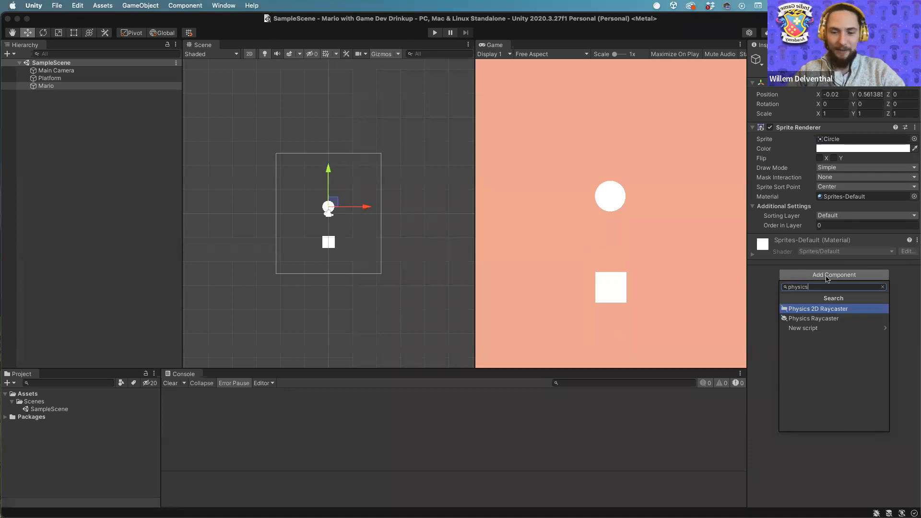
pyautogui.press('BackSpace')
pyautogui.press('BackSpace')
pyautogui.press('BackSpace')
pyautogui.press('BackSpace')
pyautogui.press('BackSpace')
pyautogui.press('BackSpace')
pyautogui.press('BackSpace')
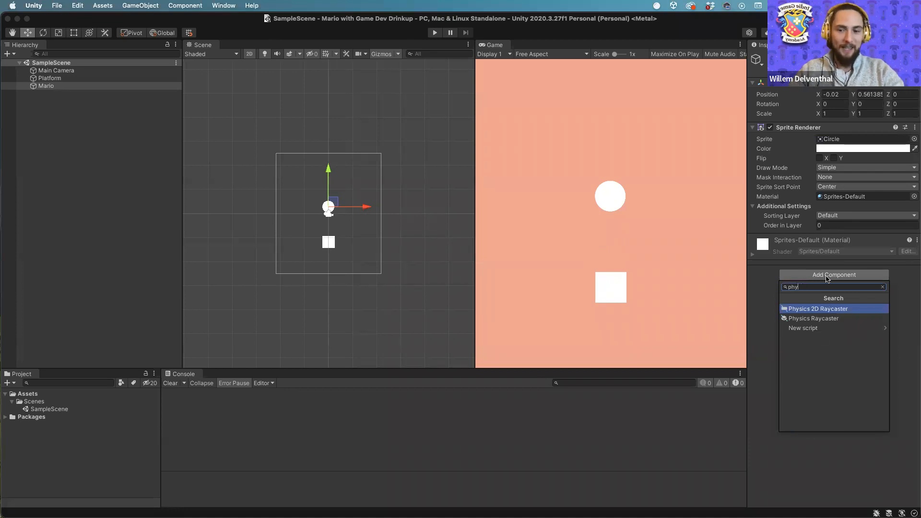
pyautogui.write('rigid')
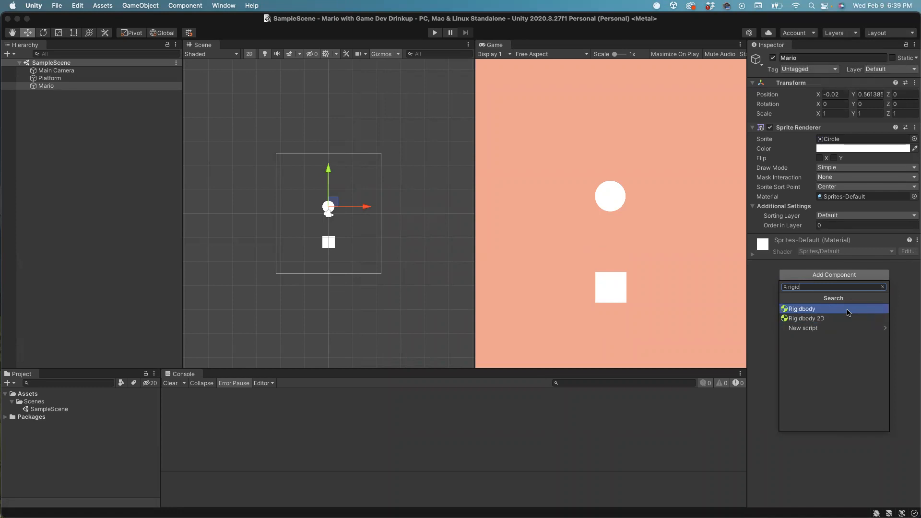
pyautogui.click(823, 319)
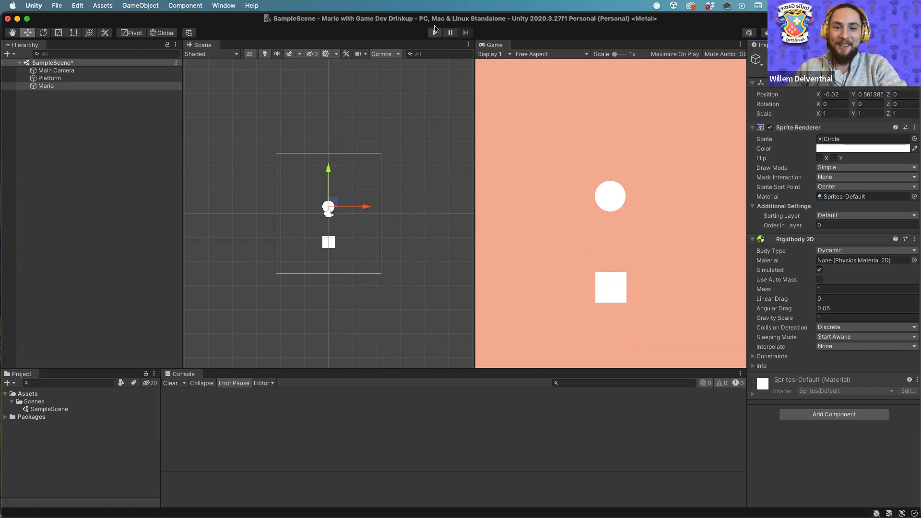
# Run the scene in Play mode to test Mario's Rigidbody 2D under gravity, and stop it.
pyautogui.click(433, 33)
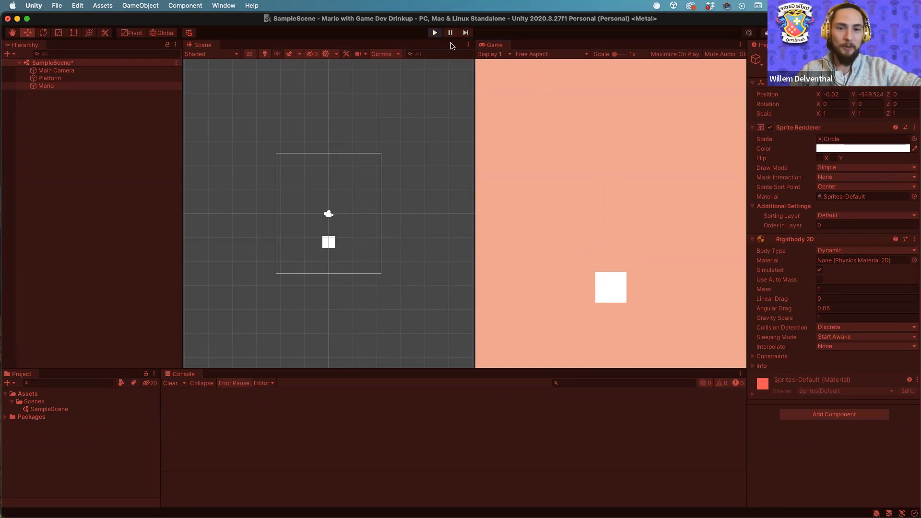
pyautogui.moveTo(686, 22); pyautogui.dragTo(719, 17)
pyautogui.press('super+p')
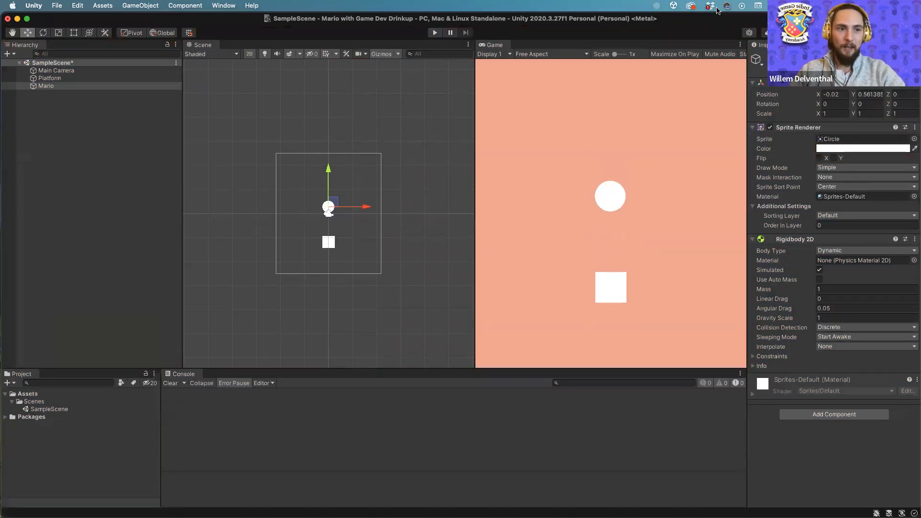
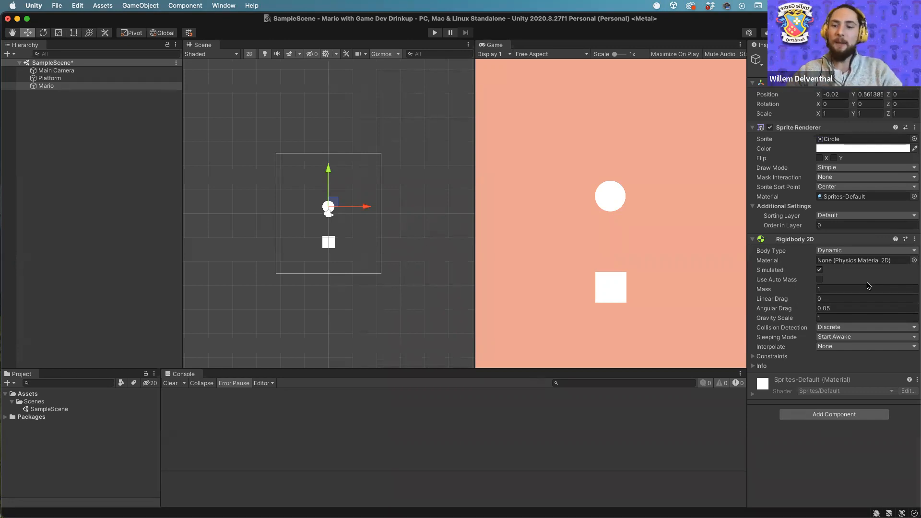
# Add a Capsule Collider 2D component to Mario.
pyautogui.moveTo(765, 259)
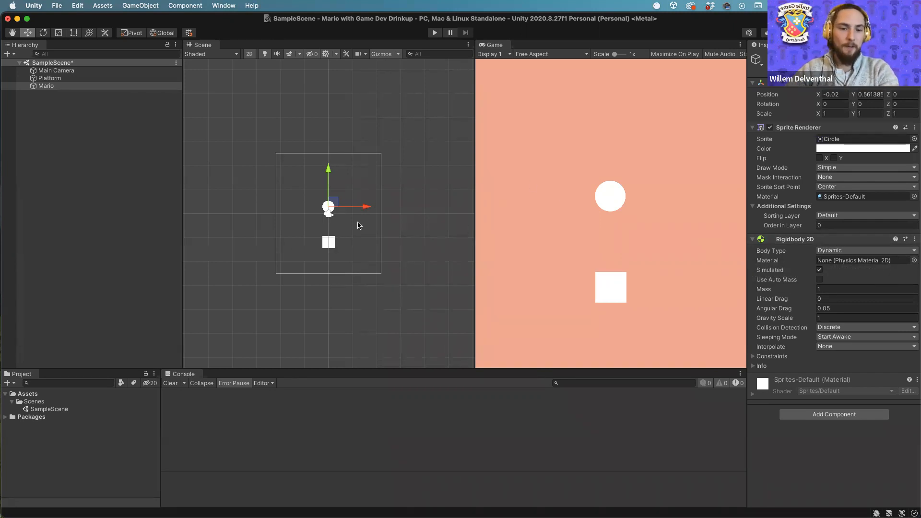
pyautogui.click(328, 224)
pyautogui.click(329, 210)
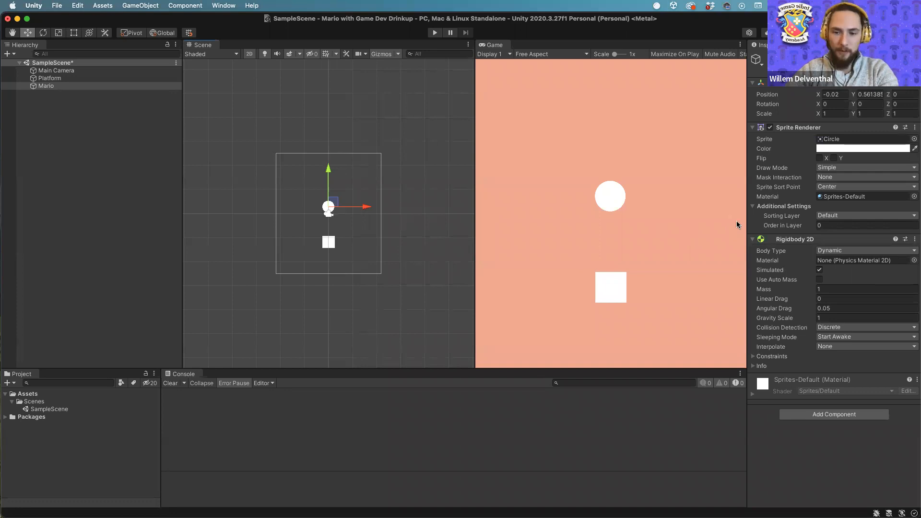
pyautogui.click(820, 415)
pyautogui.write('collider')
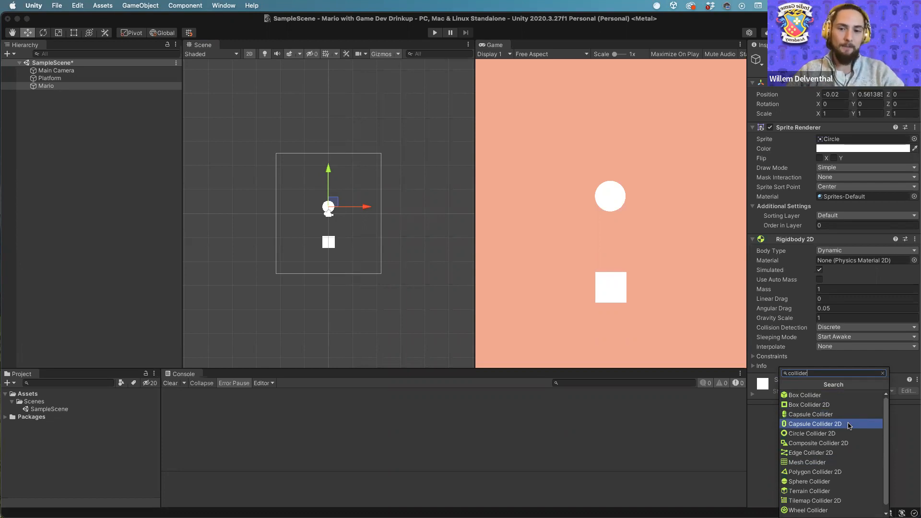
pyautogui.click(849, 426)
# Examine the capsule collider's outline around Mario's circle in the scene.
pyautogui.scroll(5, 334, 220)
pyautogui.scroll(6, 332, 217)
pyautogui.moveTo(350, 179); pyautogui.dragTo(379, 271, button='middle')
pyautogui.scroll(3, 307, 130)
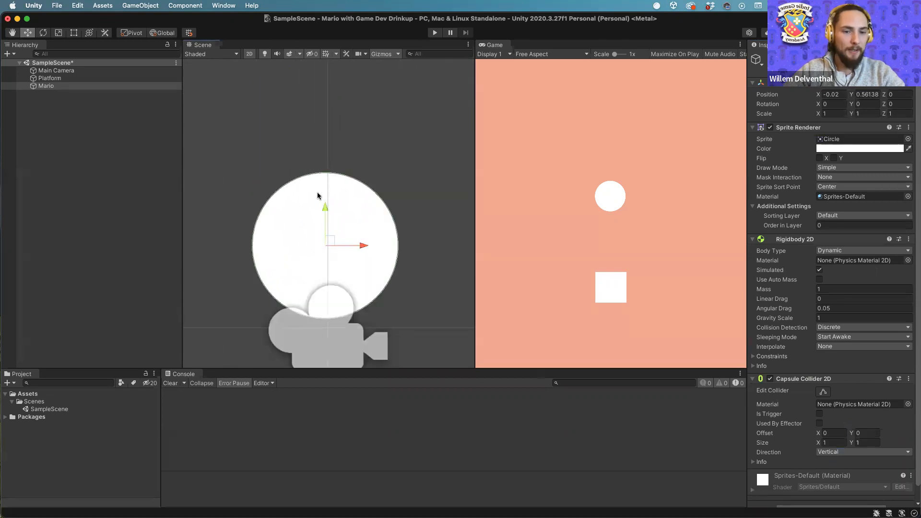
pyautogui.scroll(3, 318, 194)
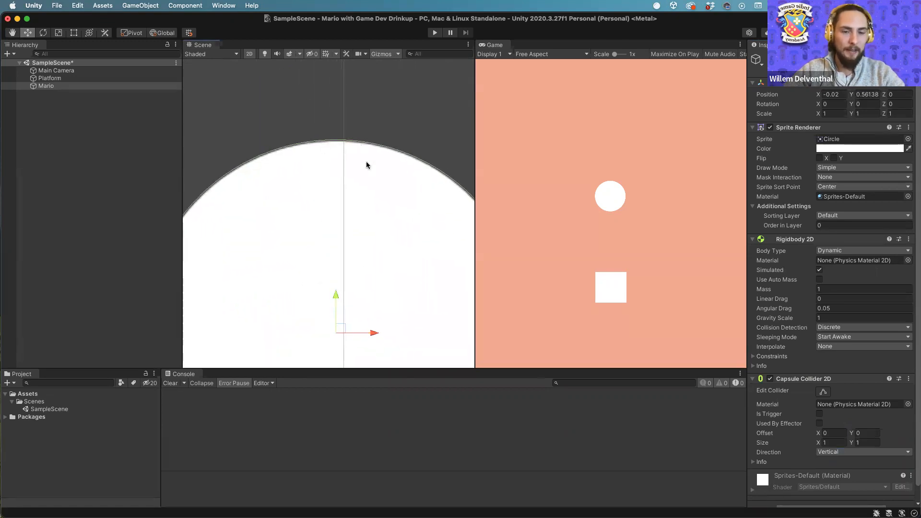
pyautogui.moveTo(222, 228); pyautogui.dragTo(295, 143, button='middle')
pyautogui.scroll(2, 332, 280)
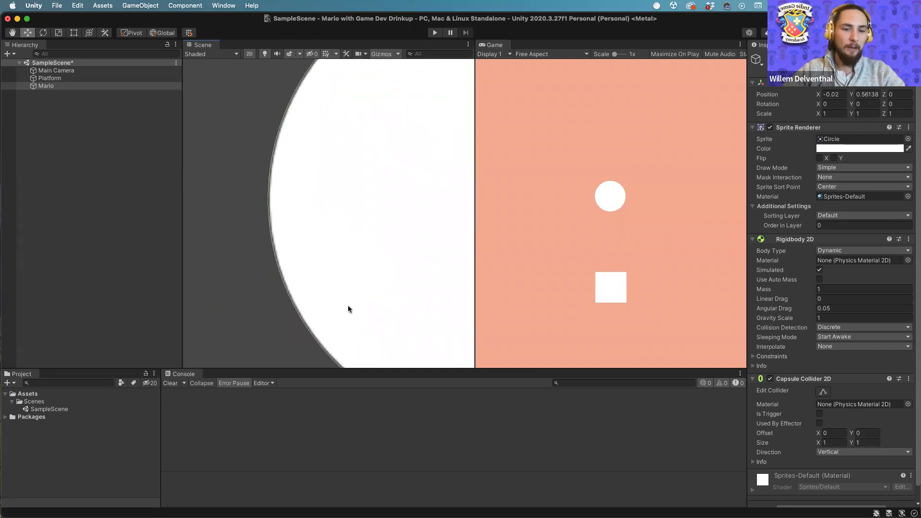
pyautogui.scroll(-4, 306, 241)
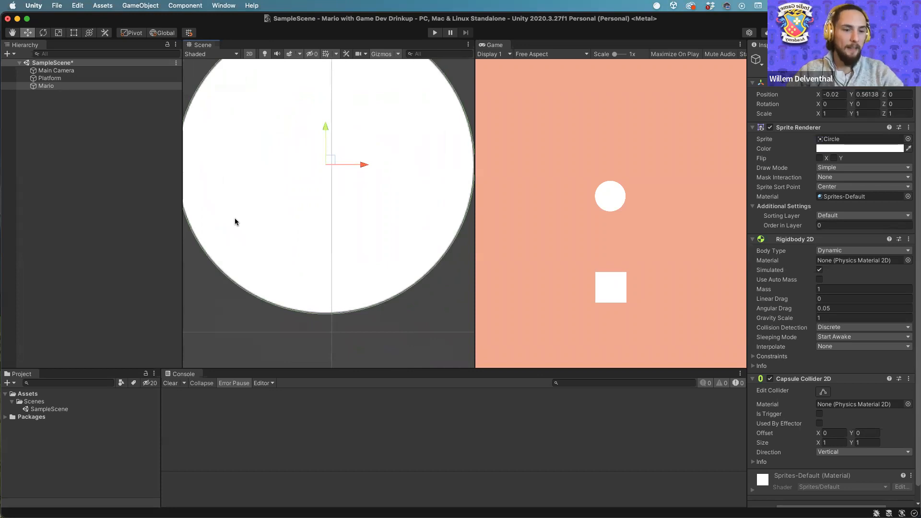
pyautogui.scroll(-4, 327, 155)
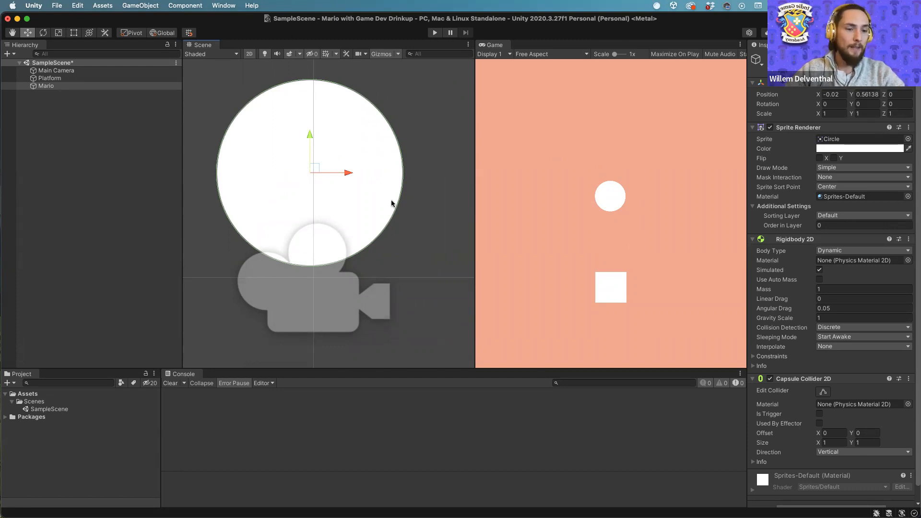
pyautogui.scroll(-6, 392, 203)
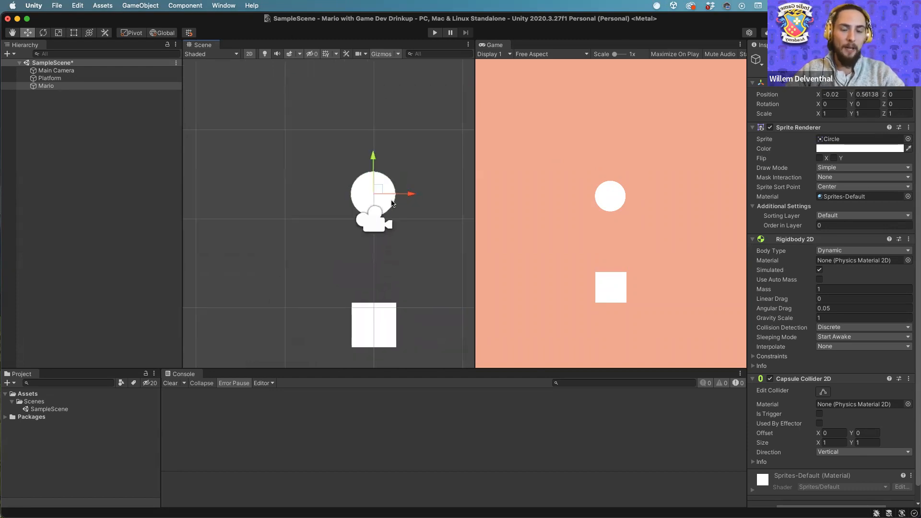
# Add a Box Collider 2D component to Platform.
pyautogui.click(379, 321)
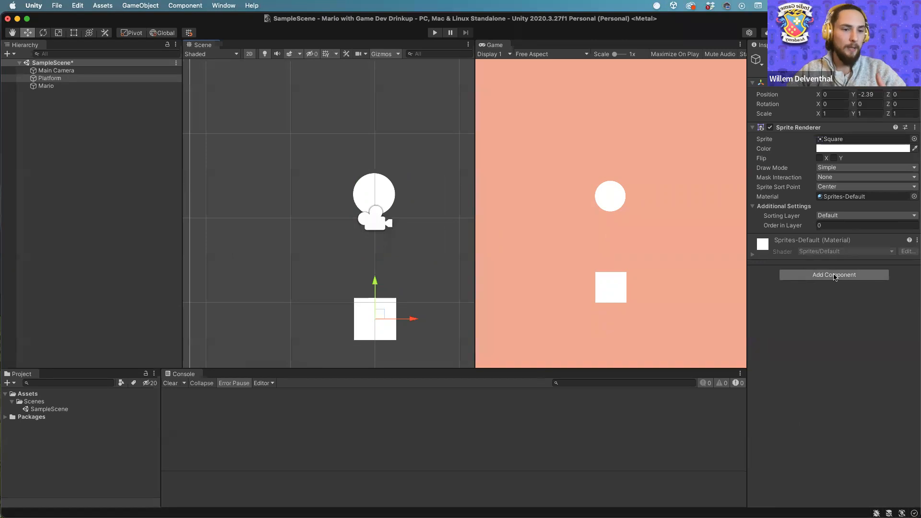
pyautogui.click(75, 78)
pyautogui.click(825, 280)
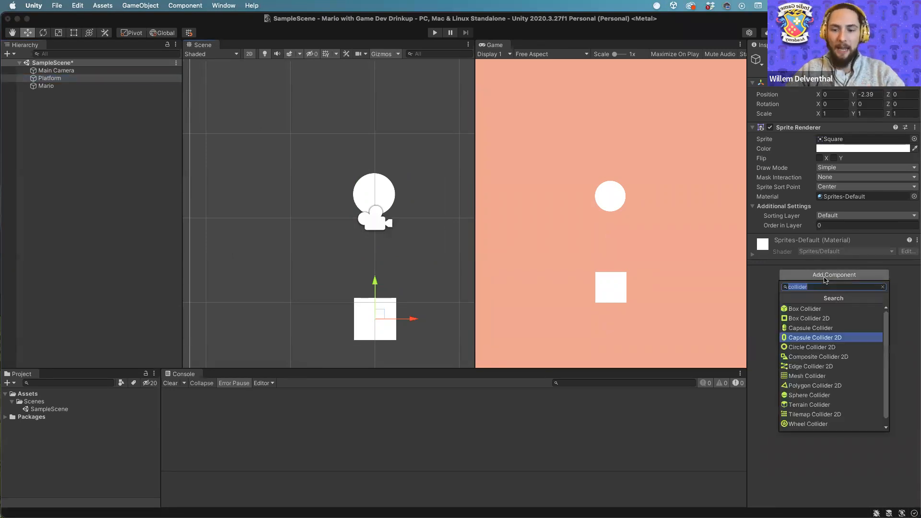
pyautogui.click(828, 318)
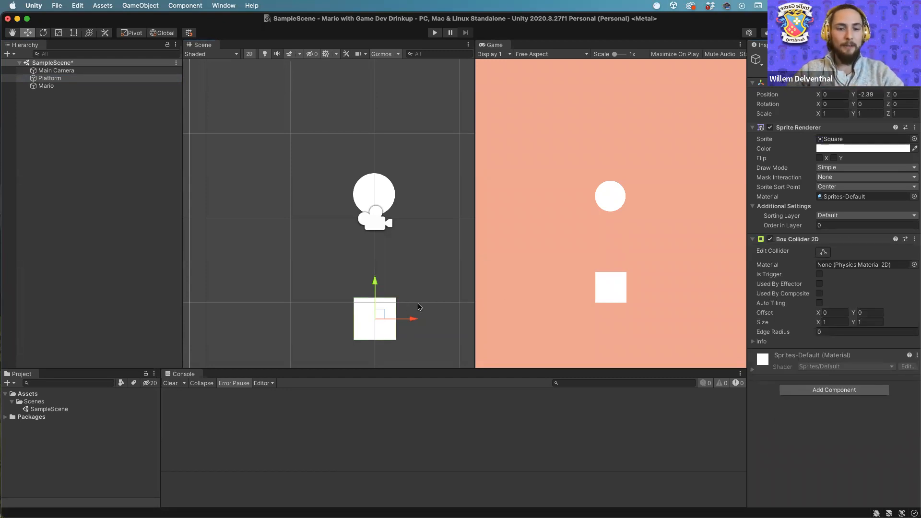
# Try an X size of 1.2 on Platform's Box Collider 2D and set it back to 1.
pyautogui.scroll(5, 419, 307)
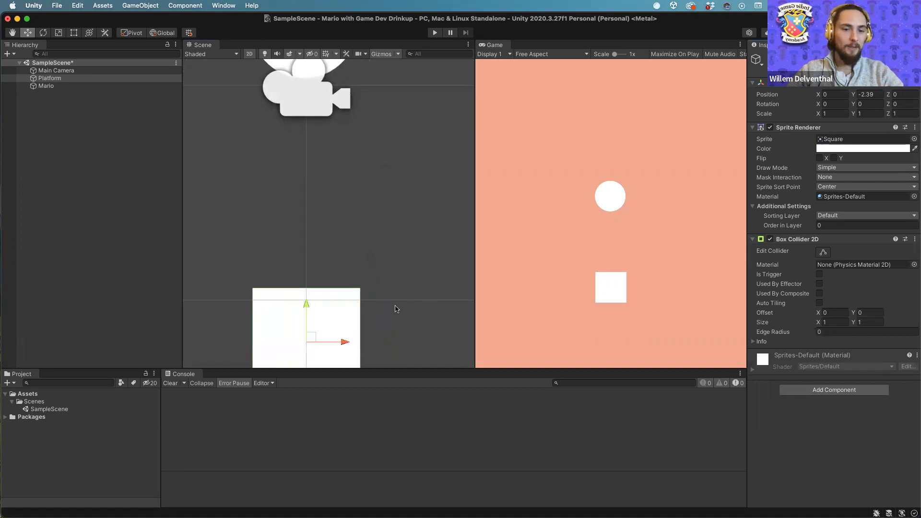
pyautogui.moveTo(396, 308); pyautogui.dragTo(396, 243, button='middle')
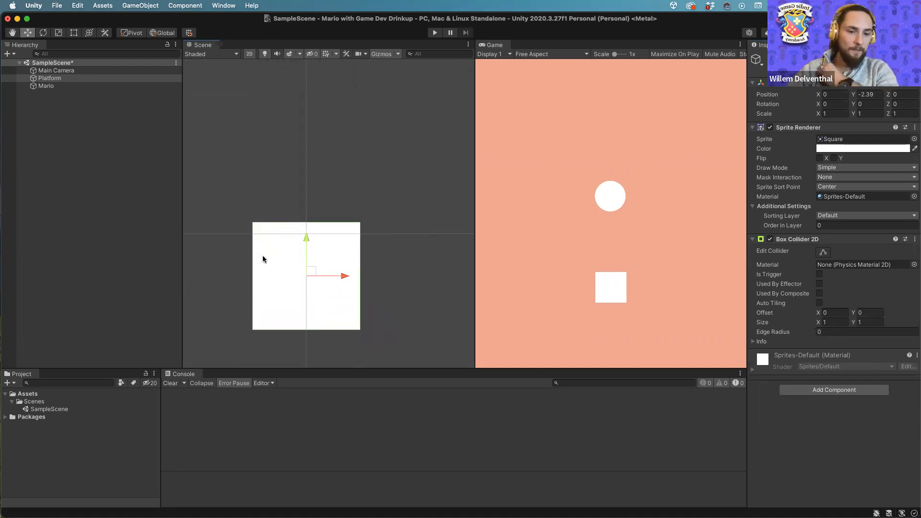
pyautogui.scroll(5, 267, 297)
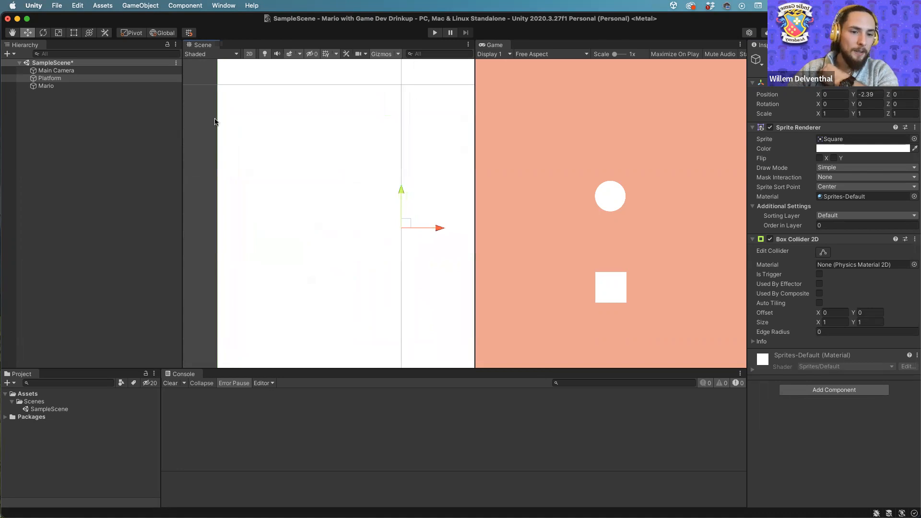
pyautogui.scroll(-1, 211, 201)
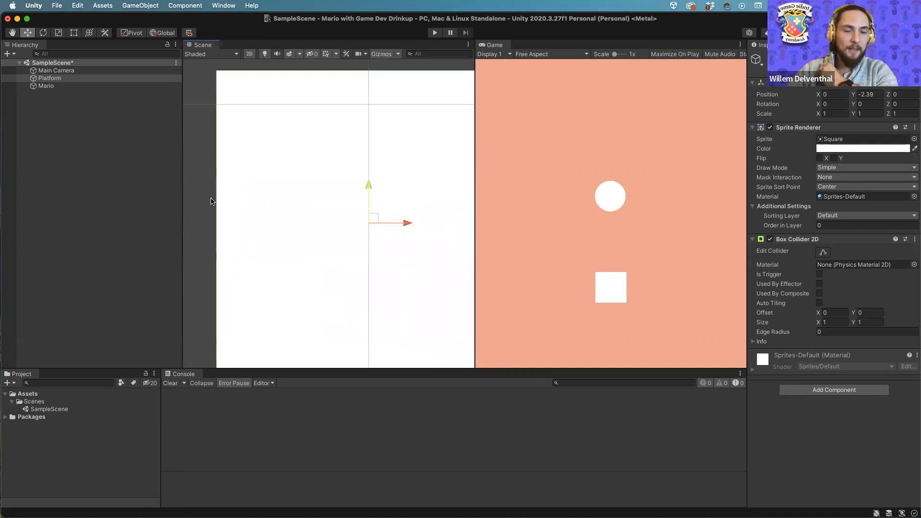
pyautogui.scroll(-3, 211, 202)
pyautogui.click(835, 322)
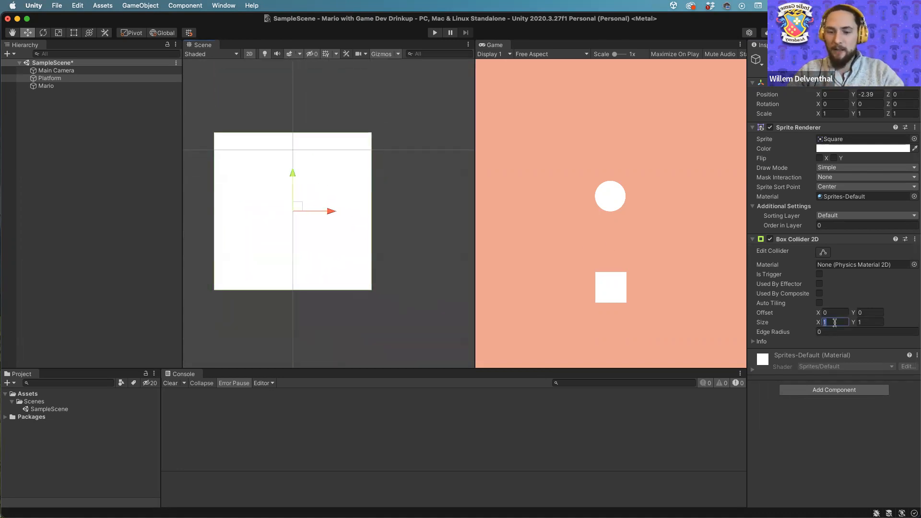
pyautogui.write('.')
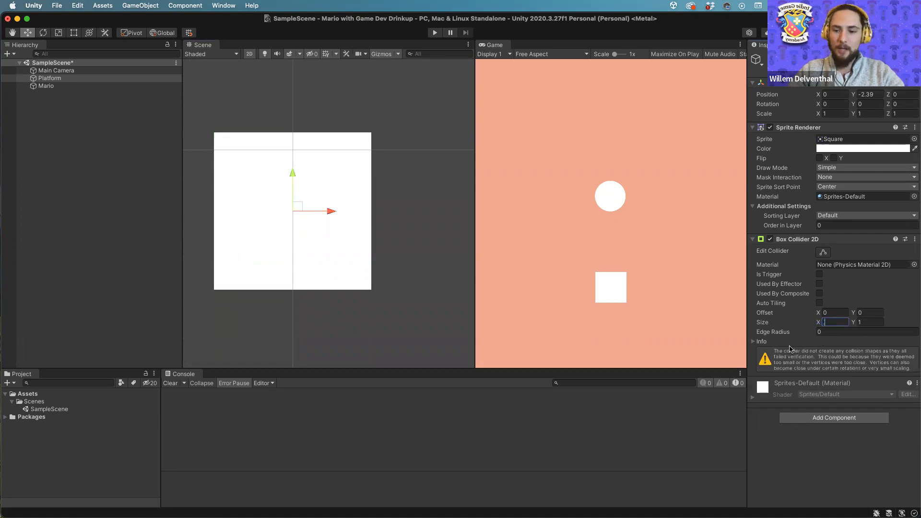
pyautogui.write('1.2')
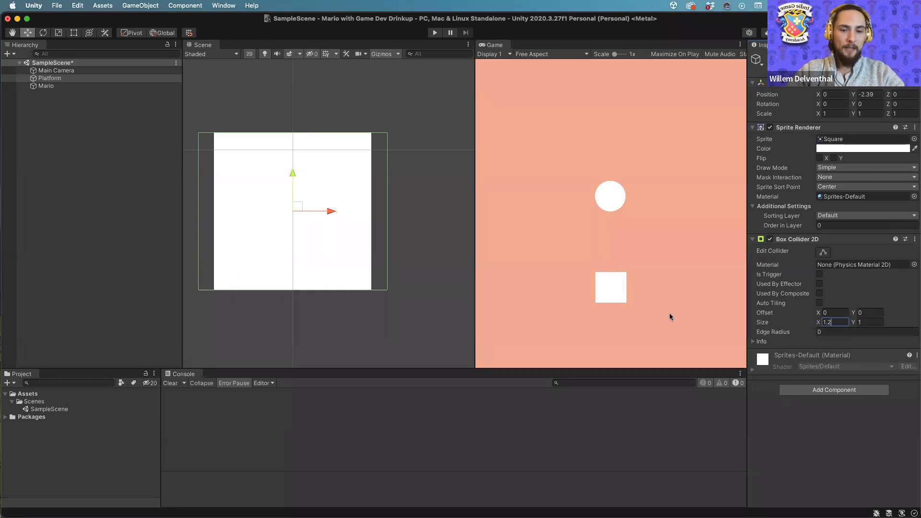
pyautogui.doubleClick(838, 322)
pyautogui.write('1')
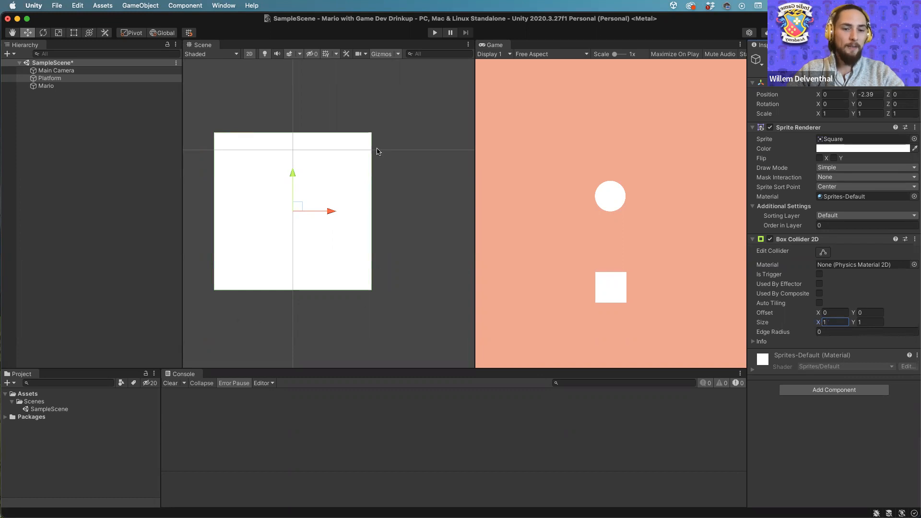
# Save the scene with Mario and Platform both framed in the Scene view.
pyautogui.scroll(-2, 309, 138)
pyautogui.scroll(-1, 309, 138)
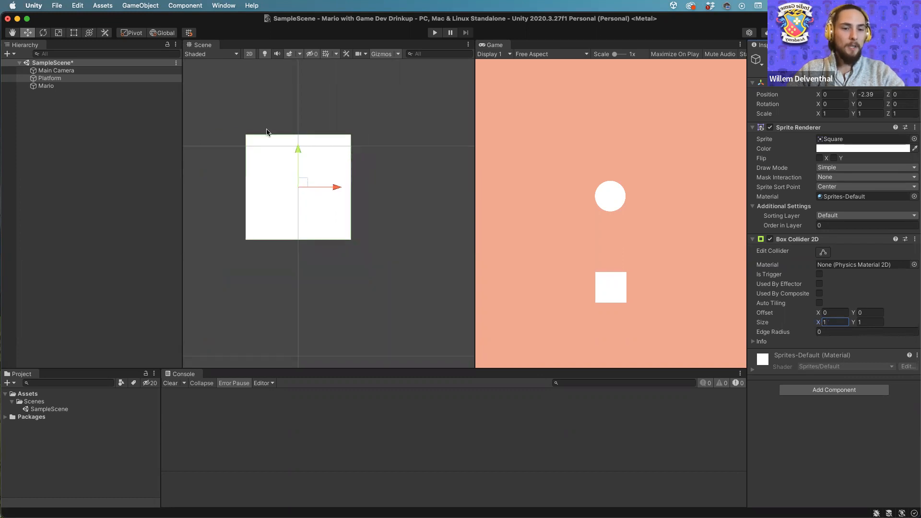
pyautogui.scroll(-1, 375, 140)
pyautogui.moveTo(374, 140); pyautogui.dragTo(368, 272, button='middle')
pyautogui.scroll(-3, 368, 283)
pyautogui.press('super+s')
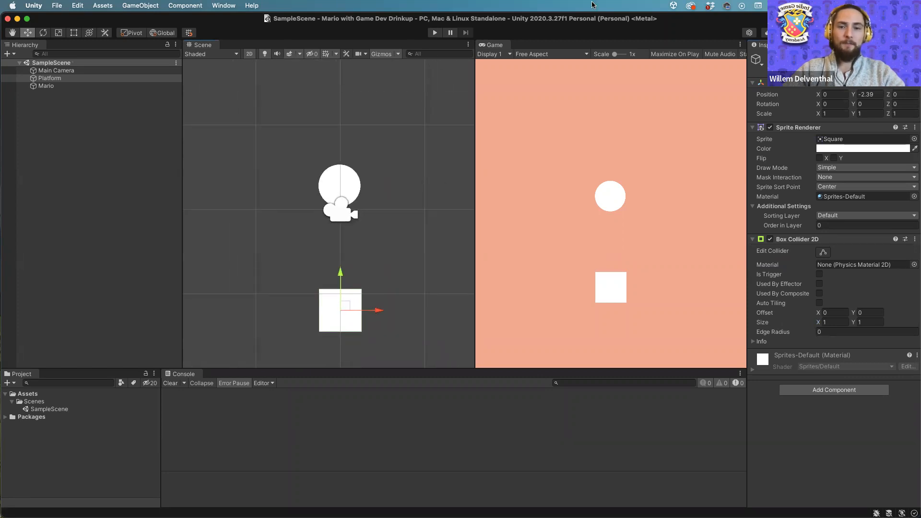
# Run the scene in Play mode to test the collision between Mario and Platform, and stop it.
pyautogui.moveTo(706, 19)
pyautogui.mouseDown()
pyautogui.moveTo(707, 54)
pyautogui.moveTo(714, 20)
pyautogui.mouseUp()
pyautogui.click(435, 67)
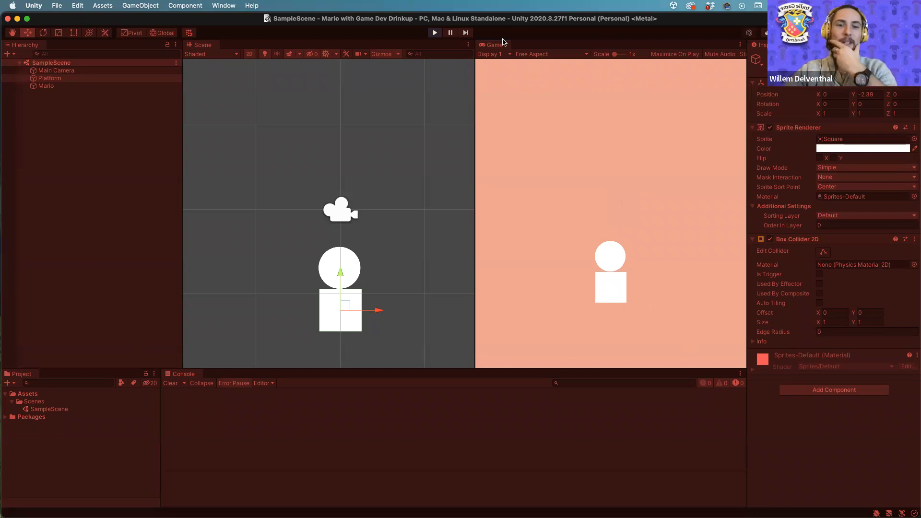
pyautogui.moveTo(698, 20)
pyautogui.mouseDown()
pyautogui.moveTo(698, 52)
pyautogui.moveTo(689, 22)
pyautogui.mouseUp()
pyautogui.click(434, 64)
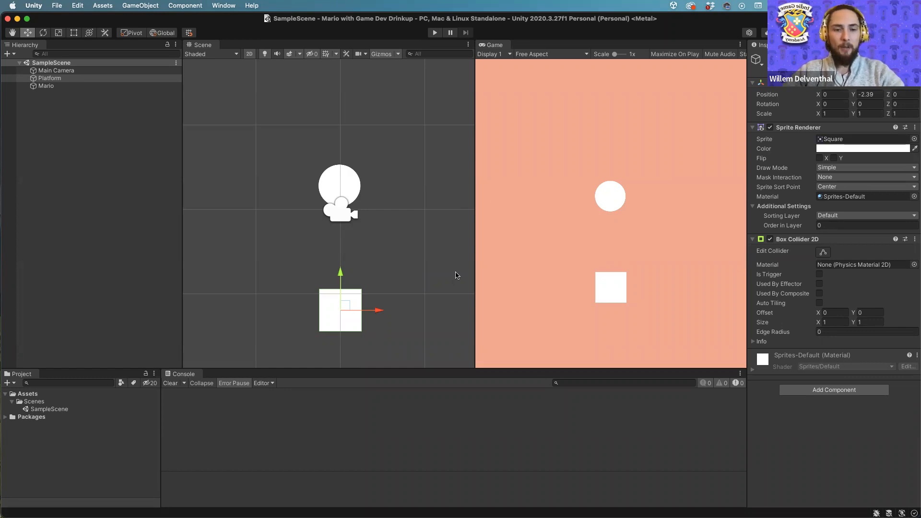
# Switch to Google Drive in Chrome and copy the sharing link of the Mario in 2 Hours folder.
pyautogui.hotkey('ctrl', 'Left')
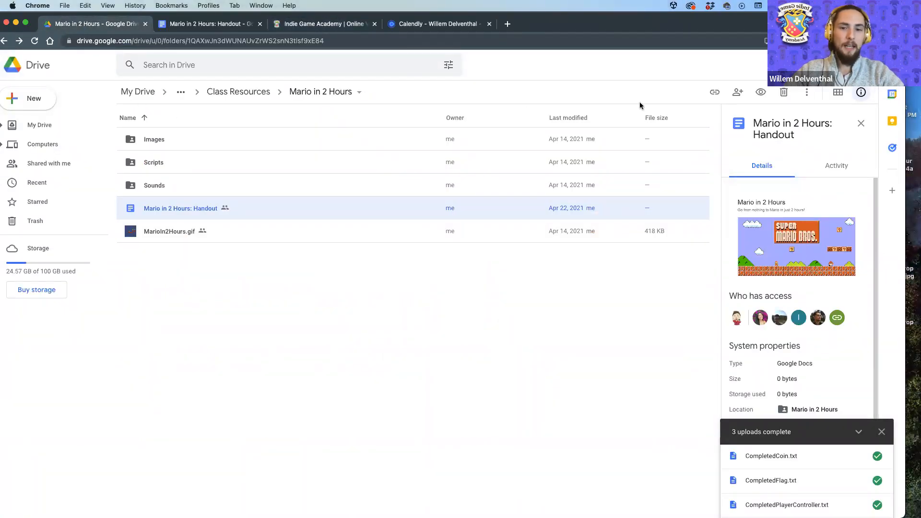
pyautogui.click(334, 92)
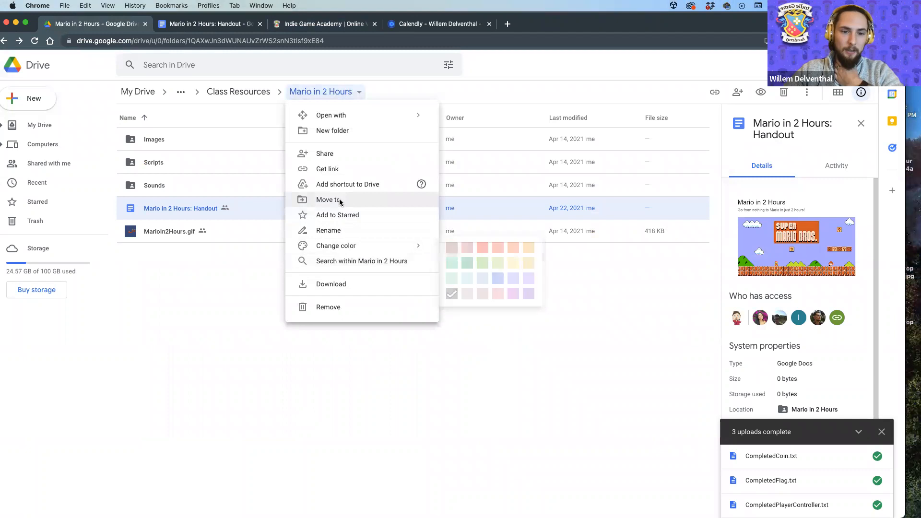
pyautogui.click(336, 155)
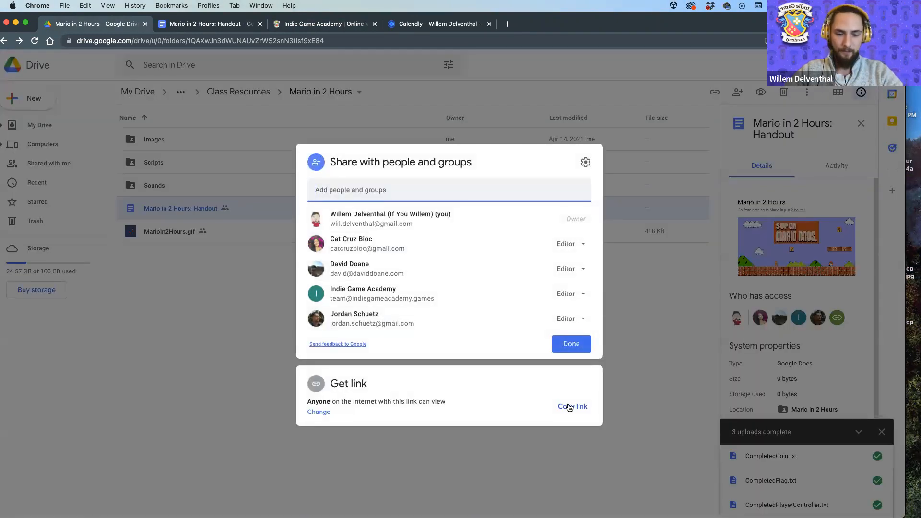
pyautogui.click(571, 406)
pyautogui.press('Escape')
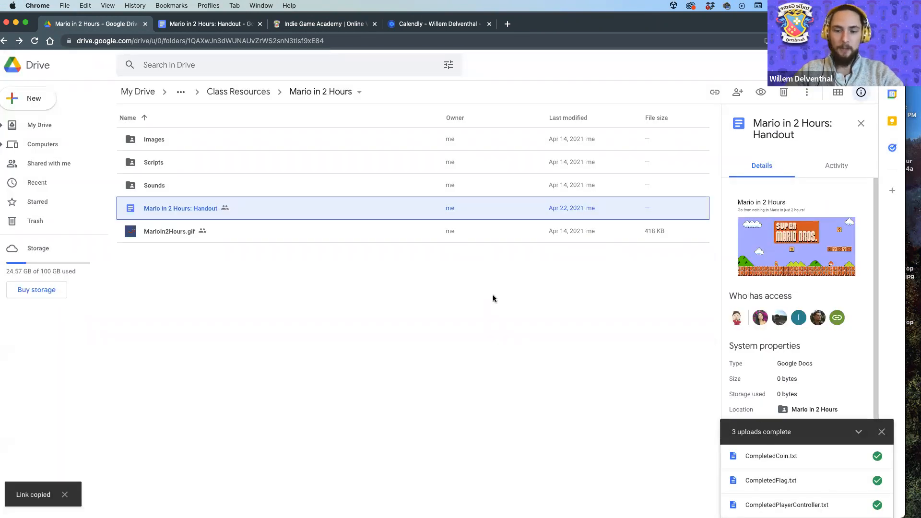
pyautogui.click(473, 347)
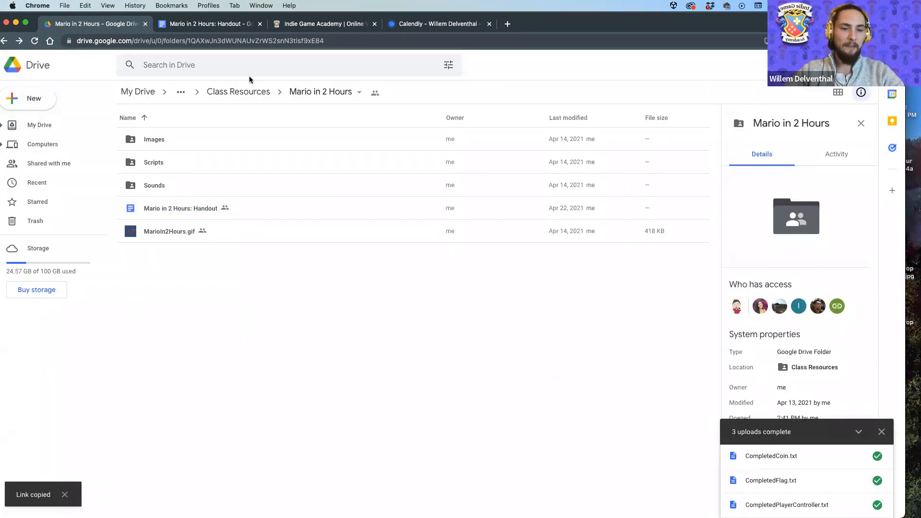
# Preview MarioIn2Hours.gif in the class resources and look through the Scripts folder, including CompletedPlayerController.cs.
pyautogui.click(188, 210)
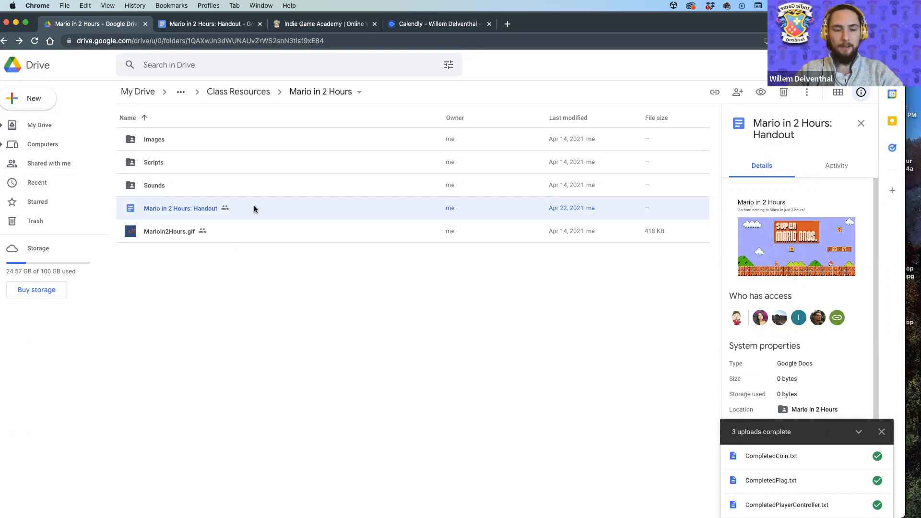
pyautogui.click(181, 181)
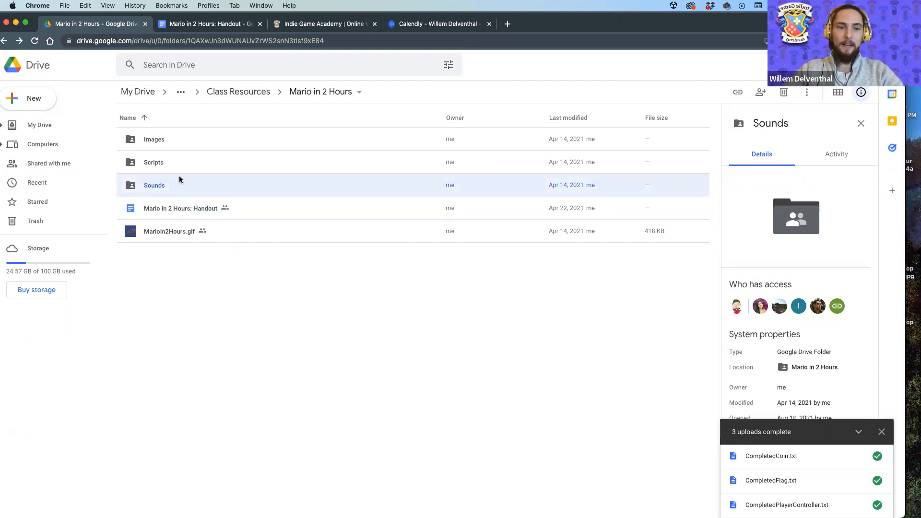
pyautogui.doubleClick(165, 230)
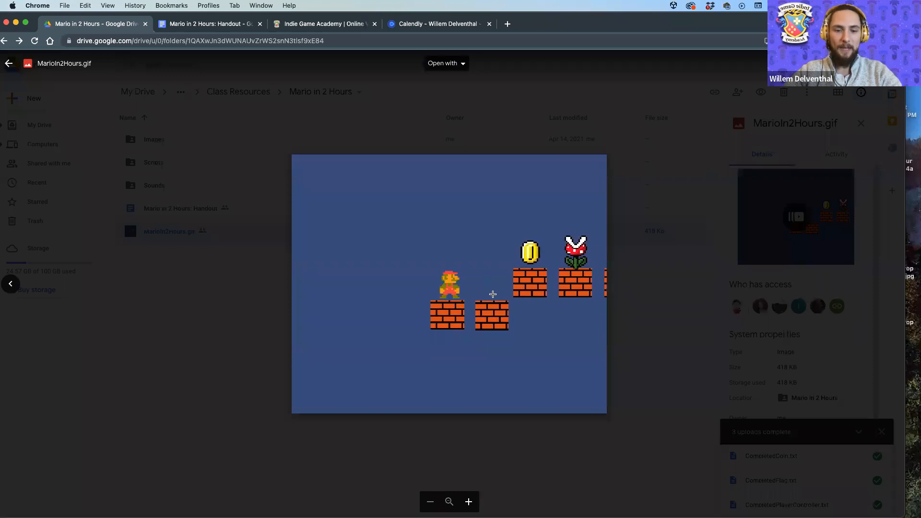
pyautogui.press('Escape')
pyautogui.click(164, 141)
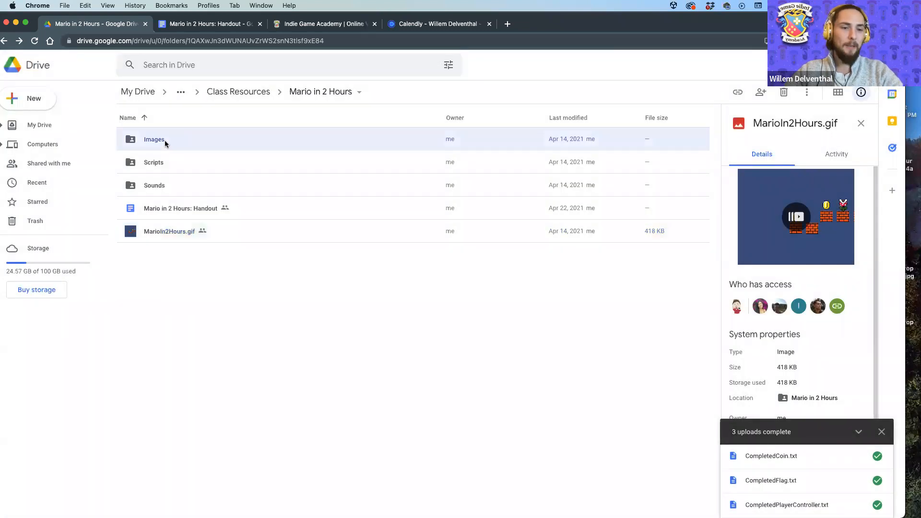
pyautogui.doubleClick(169, 169)
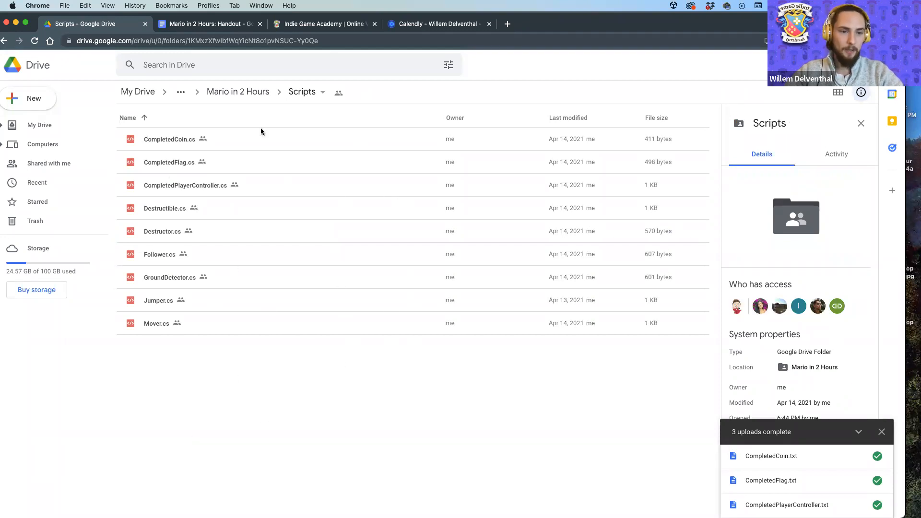
pyautogui.click(184, 186)
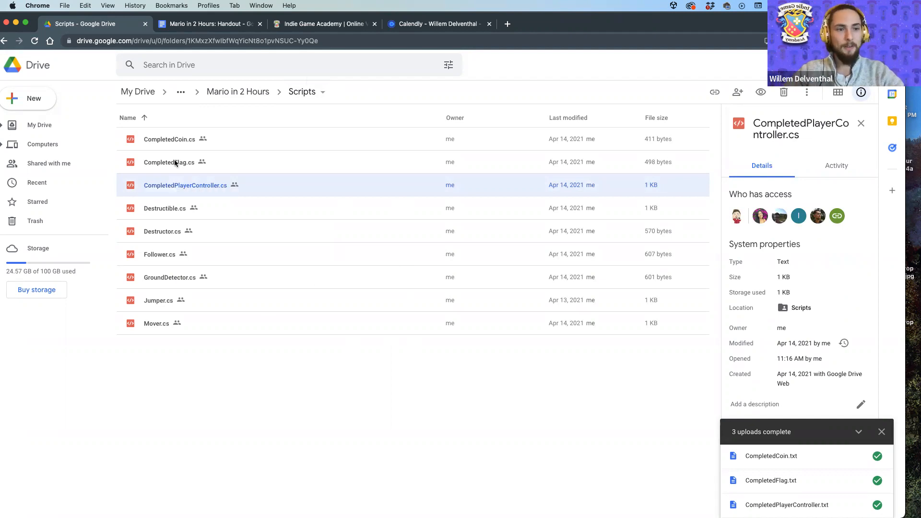
# Return to the Mario in 2 Hours folder and bring up its download option.
pyautogui.click(4, 42)
pyautogui.click(164, 139)
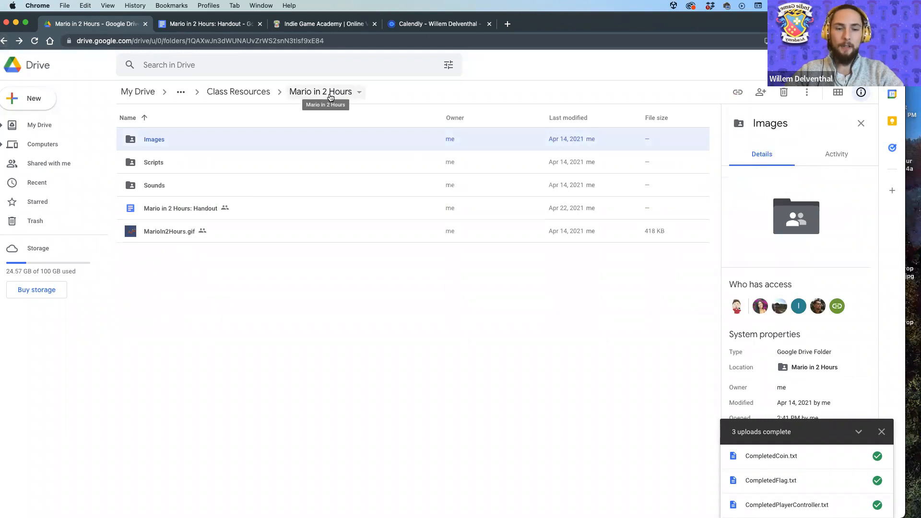
pyautogui.click(331, 97)
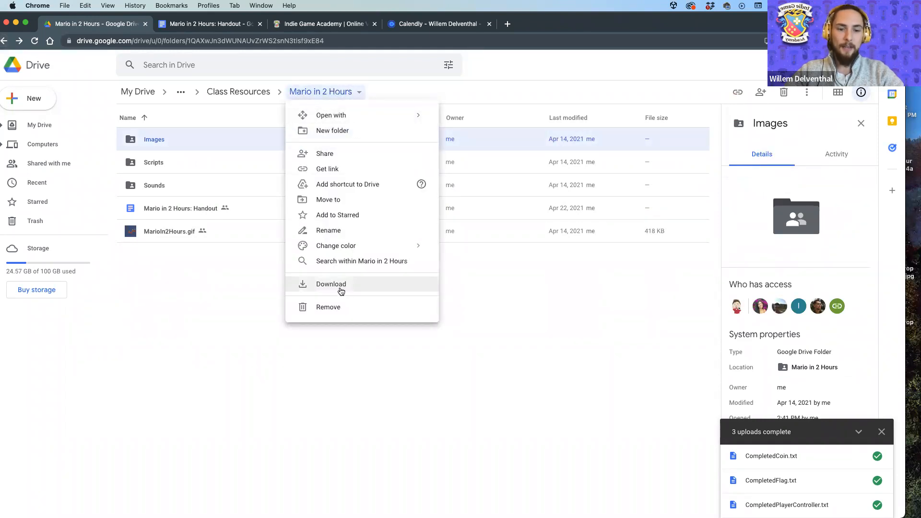
pyautogui.click(336, 286)
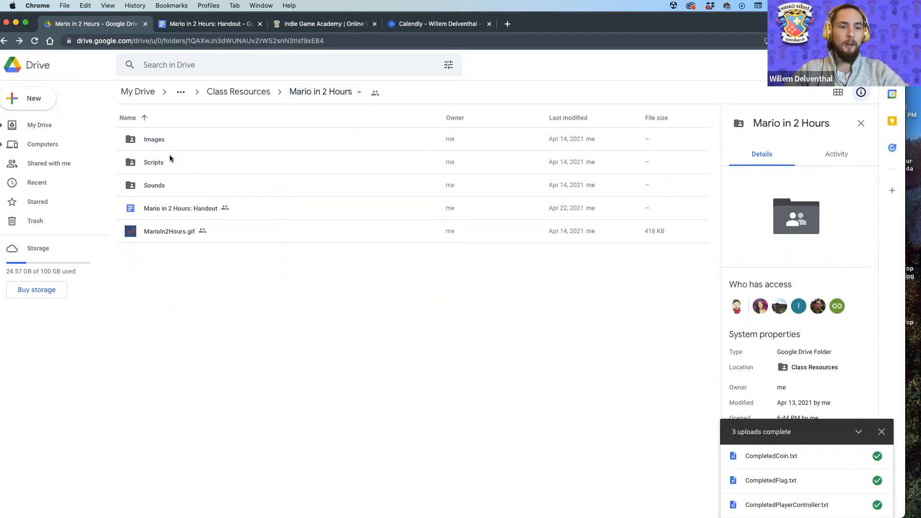
# Open the Images folder in the class resources and select mario.png.
pyautogui.doubleClick(161, 140)
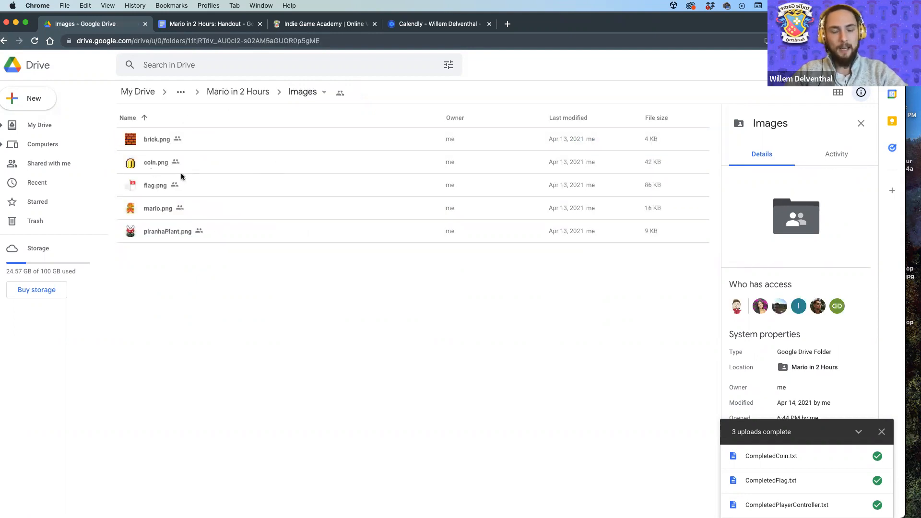
pyautogui.click(164, 145)
pyautogui.click(162, 215)
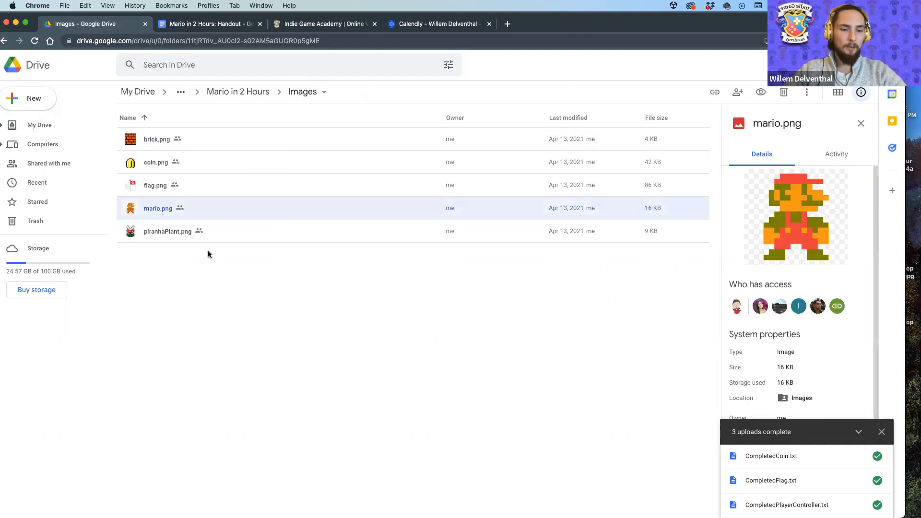
# Switch to Finder and look through the Images folder inside the downloaded Mario in 2 Hours 2 folder, then close the window.
pyautogui.hotkey('ctrl', 'Right')
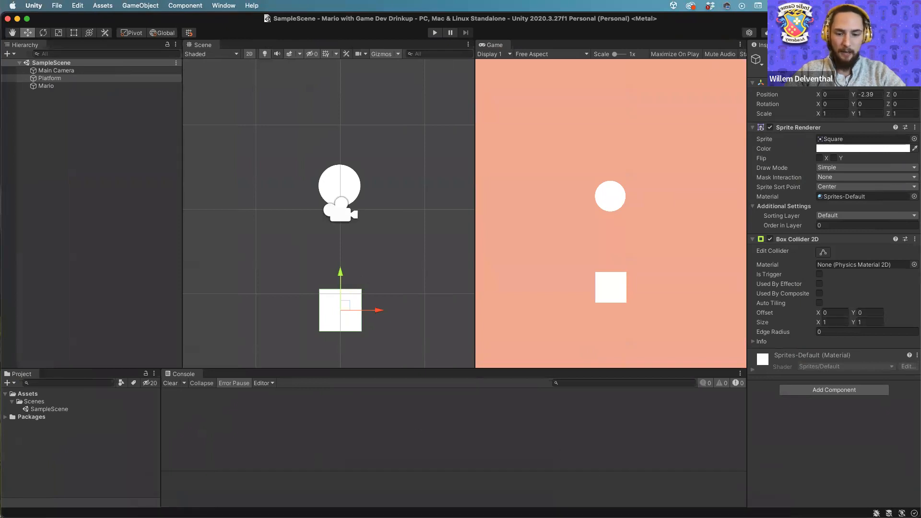
pyautogui.click(720, 489)
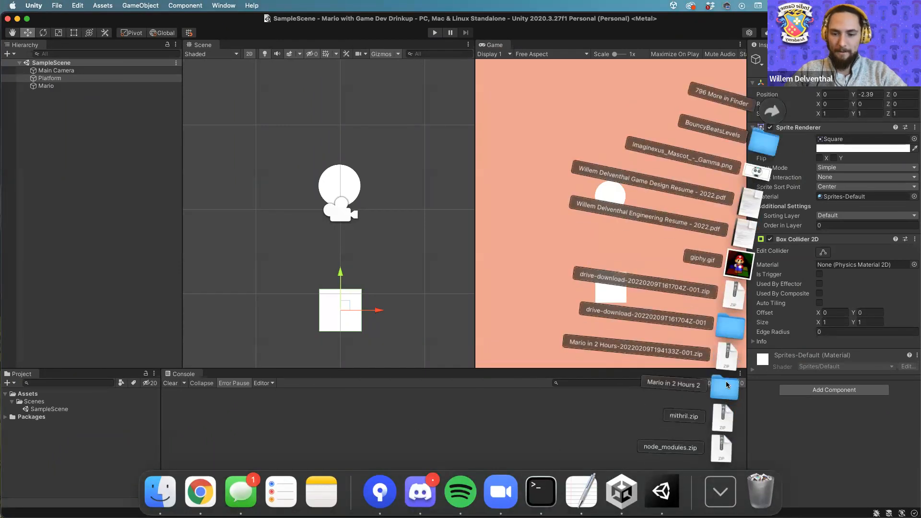
pyautogui.click(727, 384)
pyautogui.moveTo(186, 97); pyautogui.dragTo(673, 313)
pyautogui.click(730, 344)
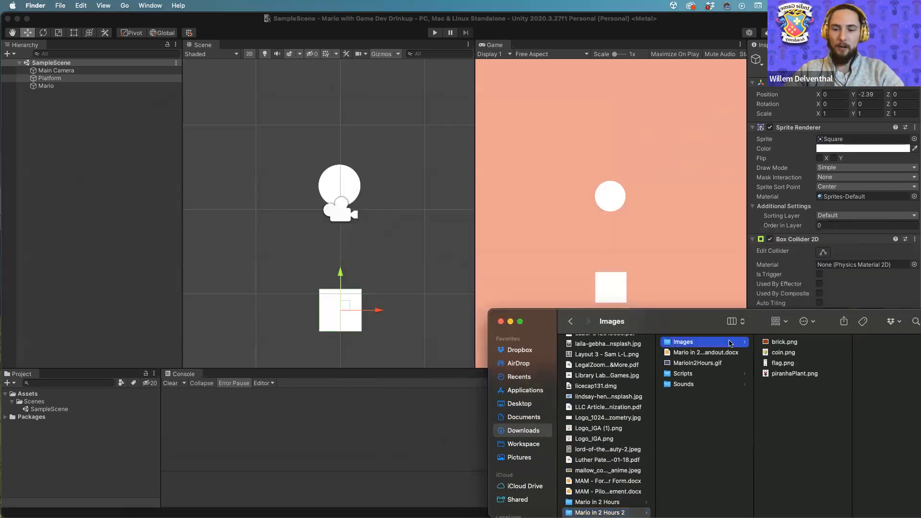
pyautogui.click(779, 375)
pyautogui.click(760, 363)
pyautogui.click(747, 351)
pyautogui.click(740, 341)
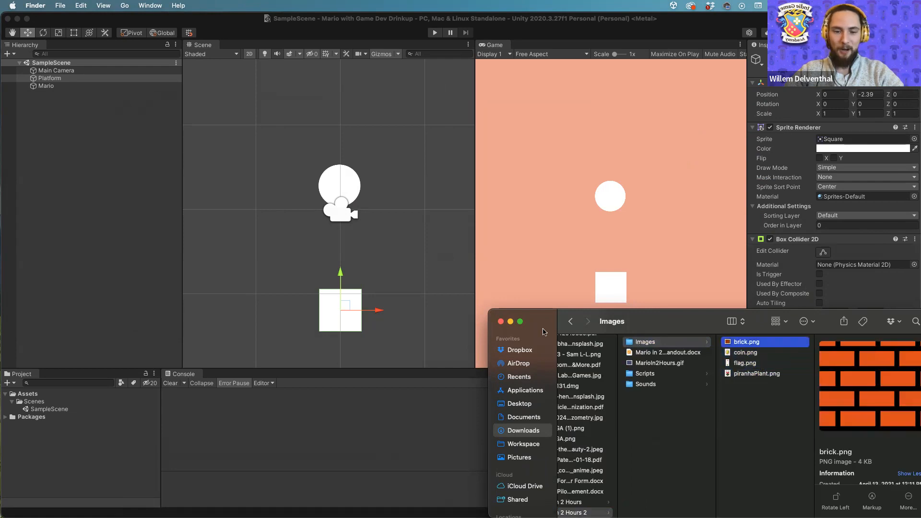
pyautogui.click(500, 321)
# Switch back to Google Drive in Chrome and download mario.png from the Images folder.
pyautogui.hotkey('ctrl', 'Left')
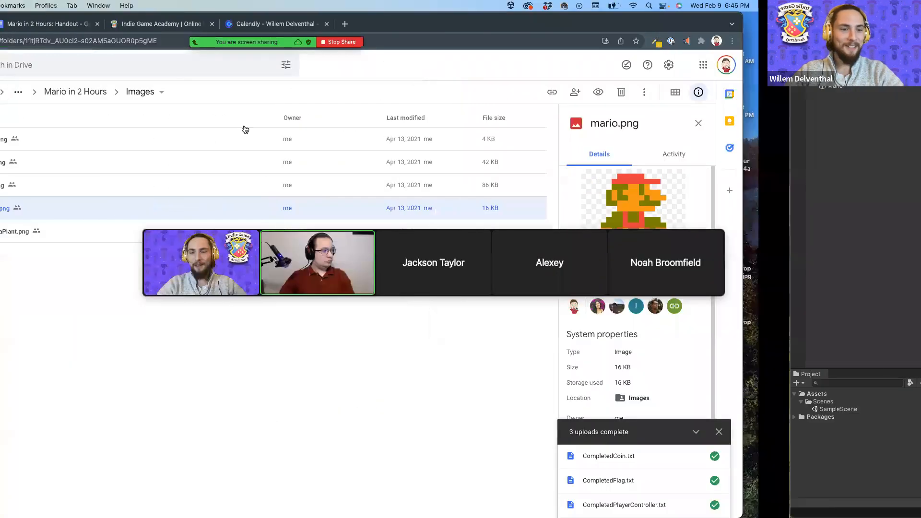
pyautogui.rightClick(154, 208)
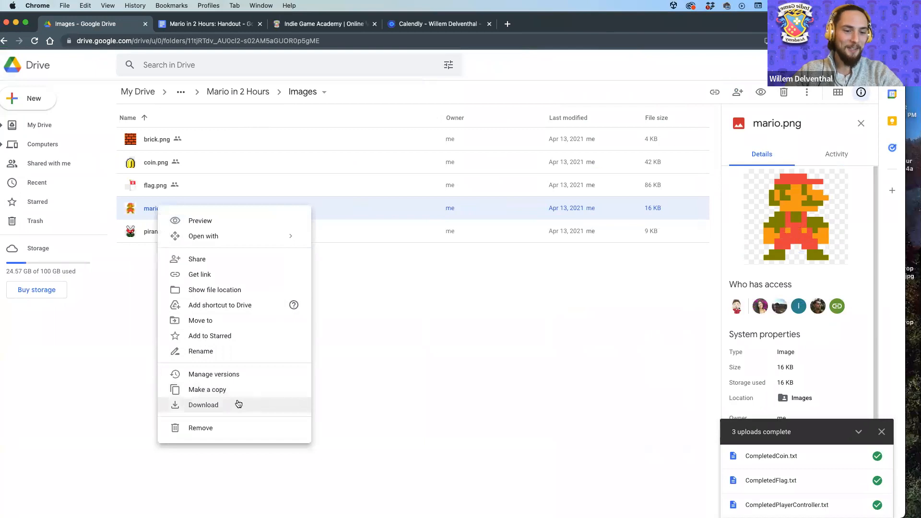
pyautogui.click(239, 404)
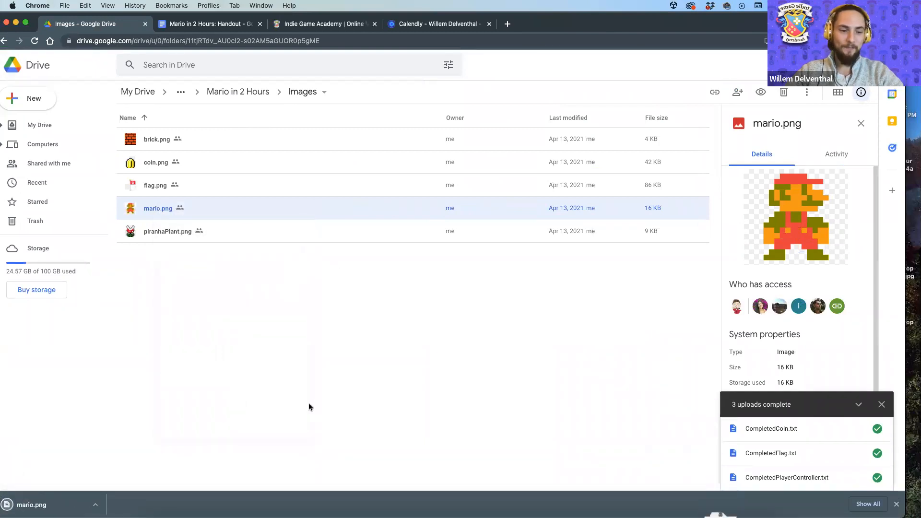
# Switch to Unity and import the downloaded mario.png into the project's Assets folder.
pyautogui.hotkey('ctrl', 'Right')
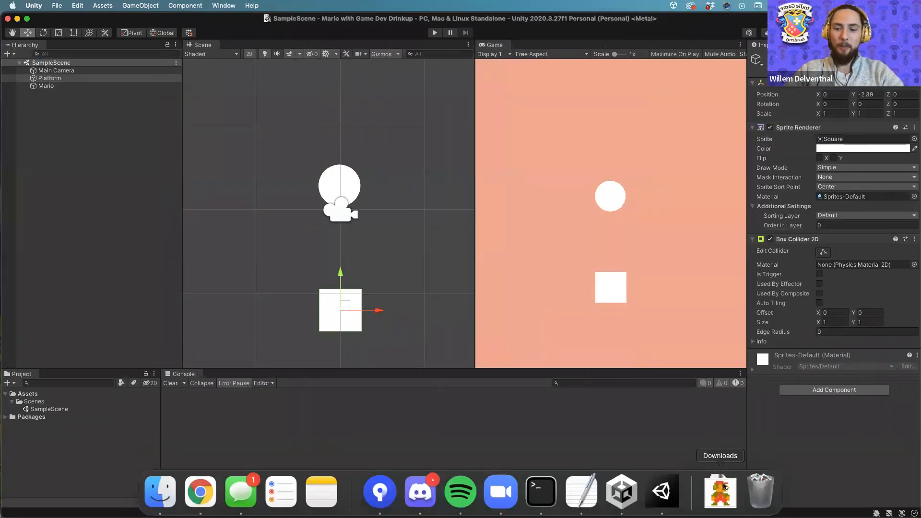
pyautogui.click(722, 489)
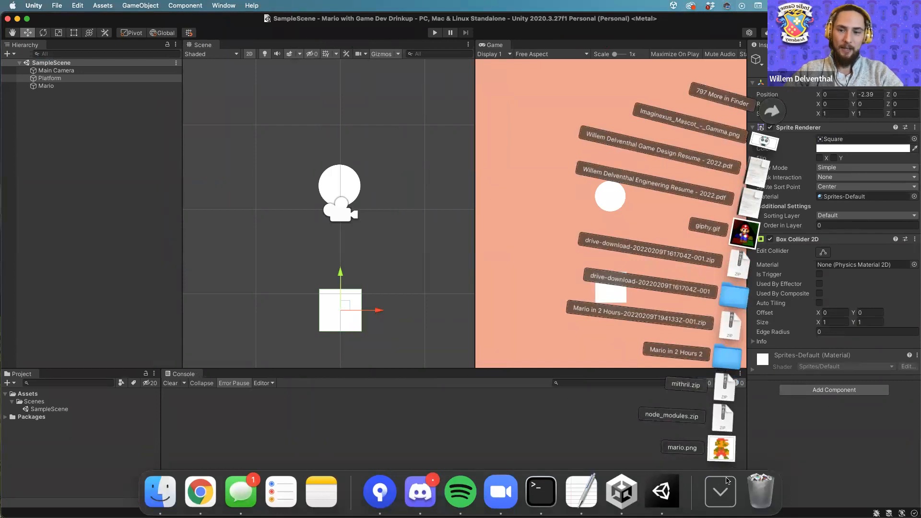
pyautogui.click(725, 489)
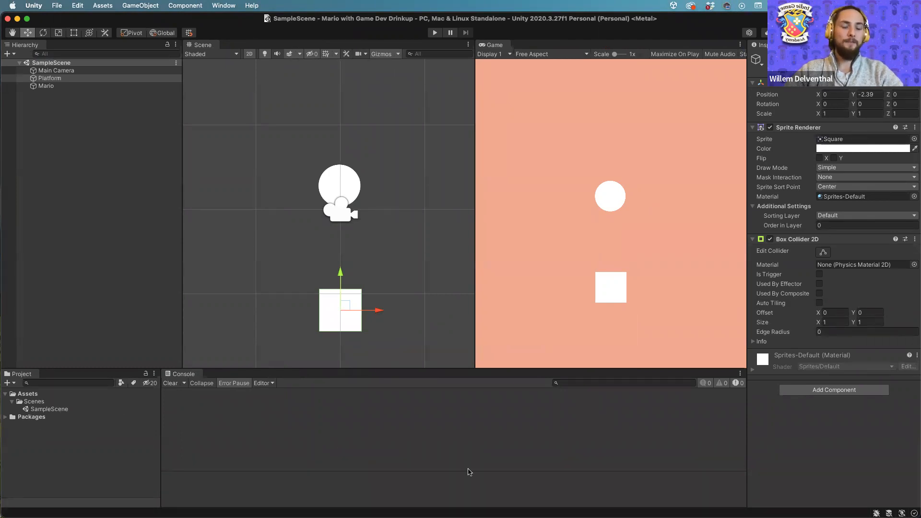
pyautogui.click(720, 490)
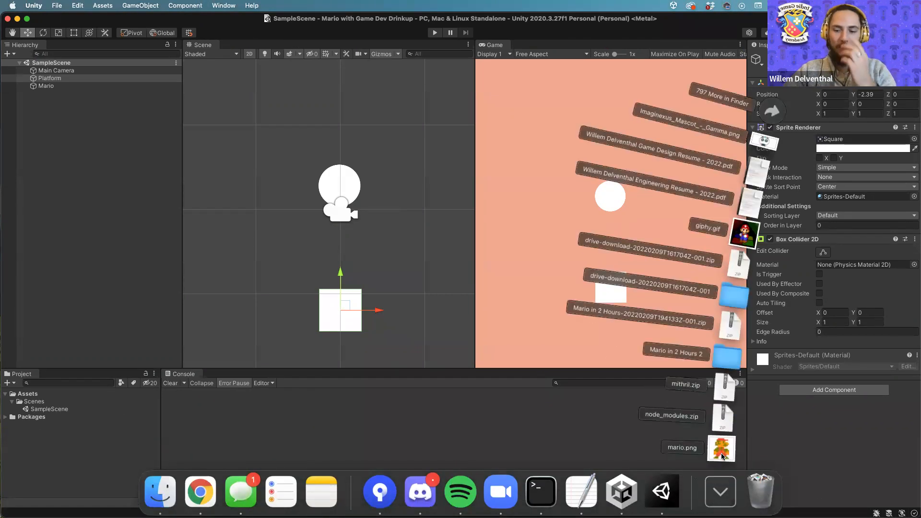
pyautogui.moveTo(719, 456); pyautogui.dragTo(71, 401)
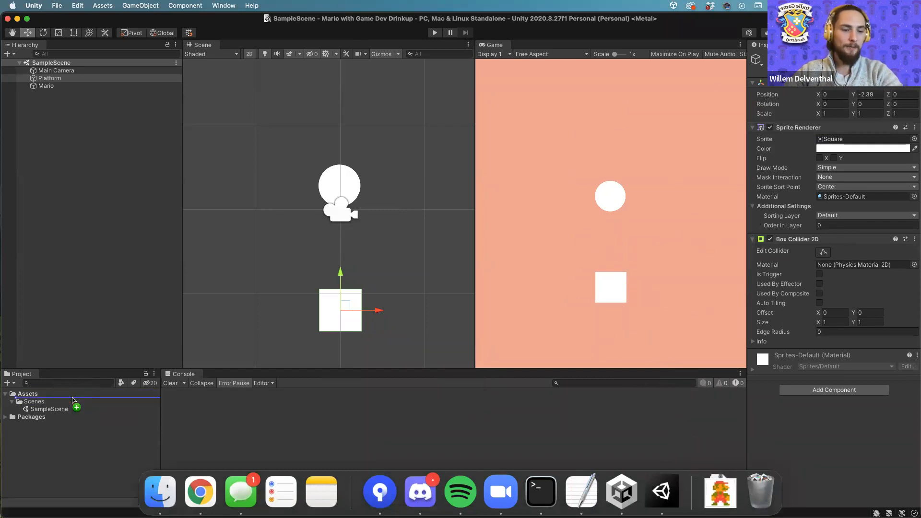
# Examine the project's Packages folder, including the JetBrains Rider Editor package, and collapse it again.
pyautogui.click(24, 395)
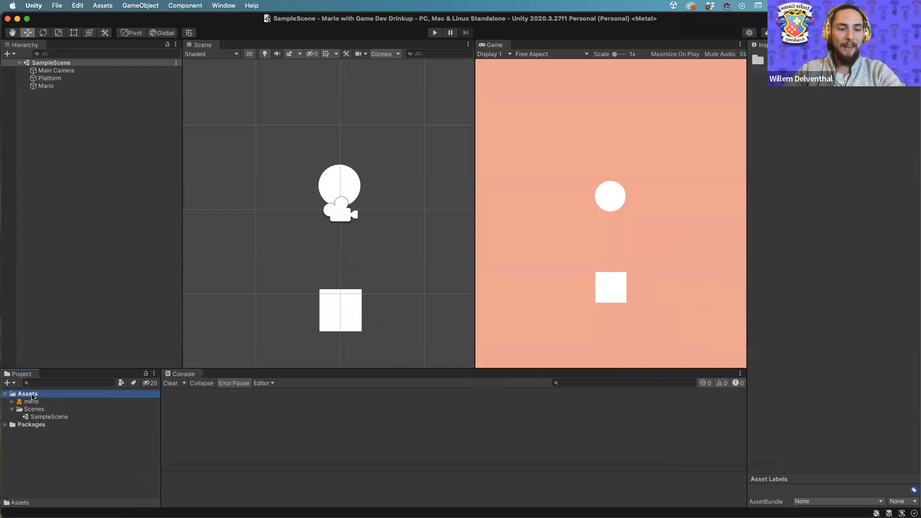
pyautogui.click(6, 425)
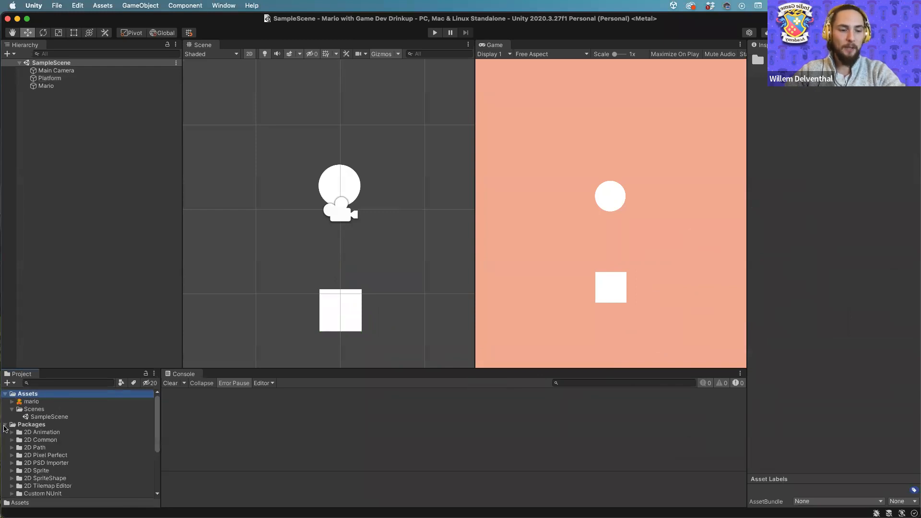
pyautogui.scroll(-3, 9, 429)
pyautogui.click(12, 426)
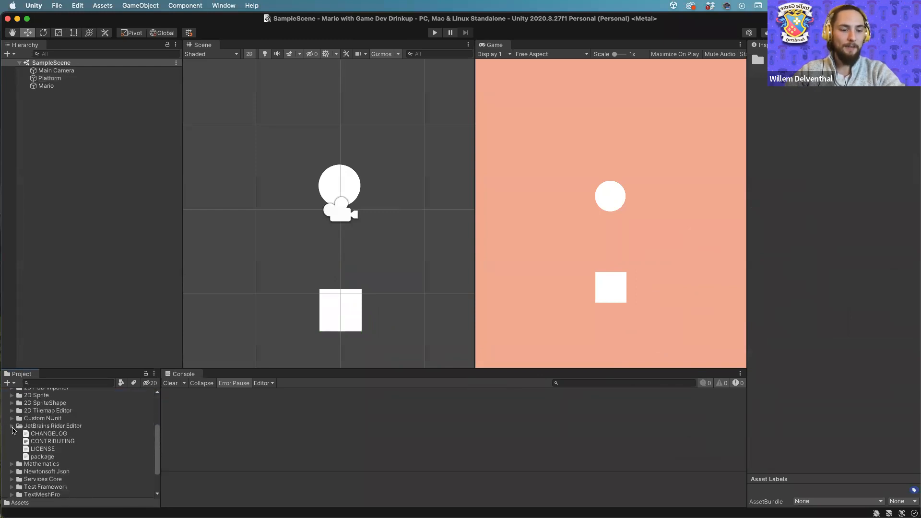
pyautogui.scroll(5, 12, 428)
pyautogui.click(5, 425)
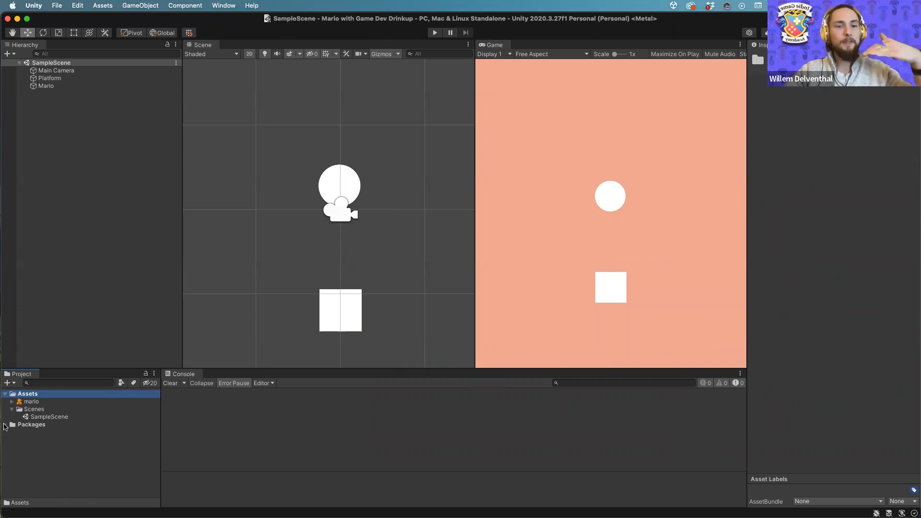
# Select the mario image in Assets to view its import settings and preview.
pyautogui.click(44, 401)
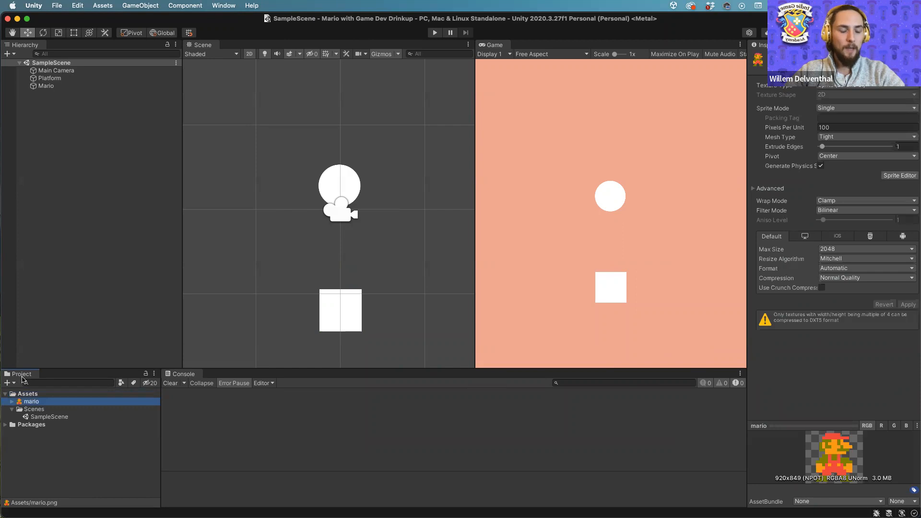
pyautogui.click(33, 402)
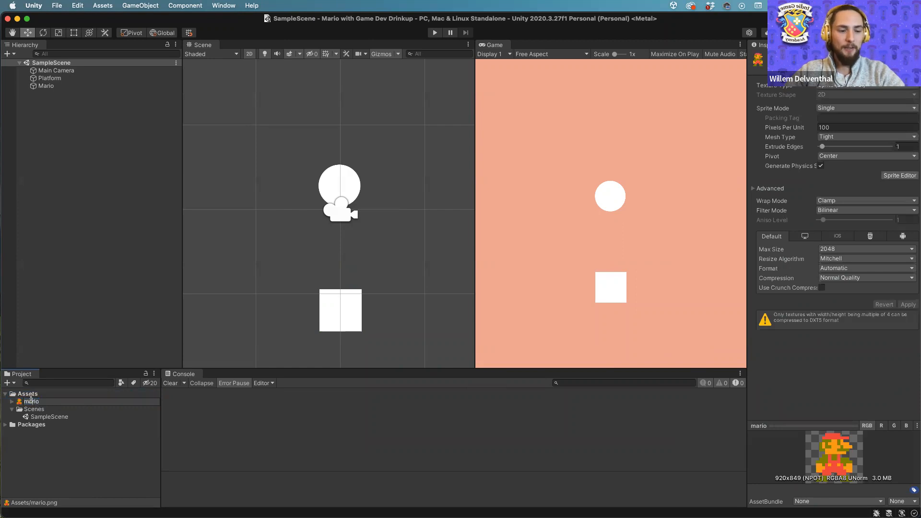
pyautogui.click(31, 409)
pyautogui.click(26, 402)
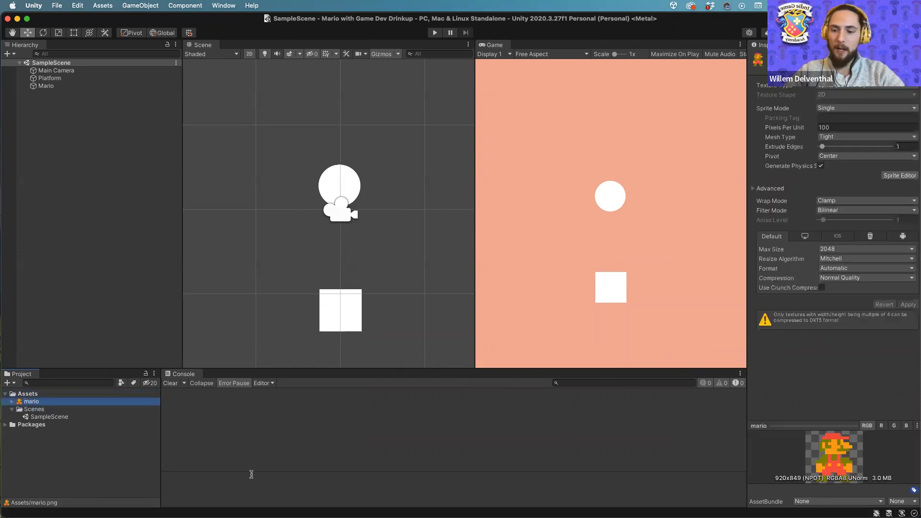
# Open the downloaded mario.png from Downloads to view it at full size, and close the preview.
pyautogui.moveTo(756, 502)
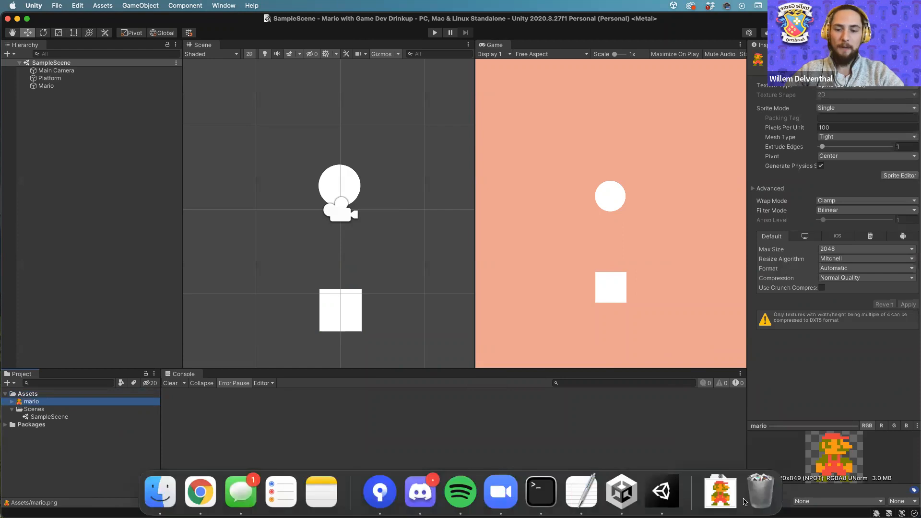
pyautogui.click(718, 493)
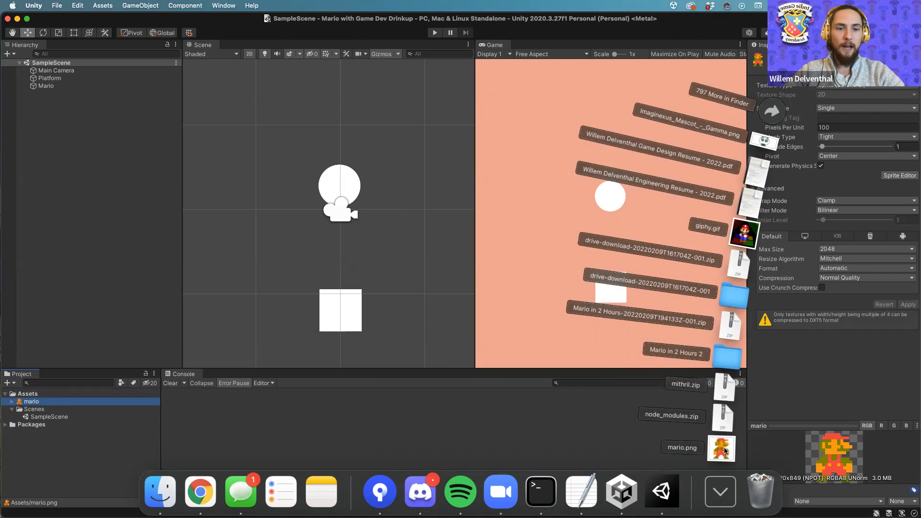
pyautogui.click(719, 451)
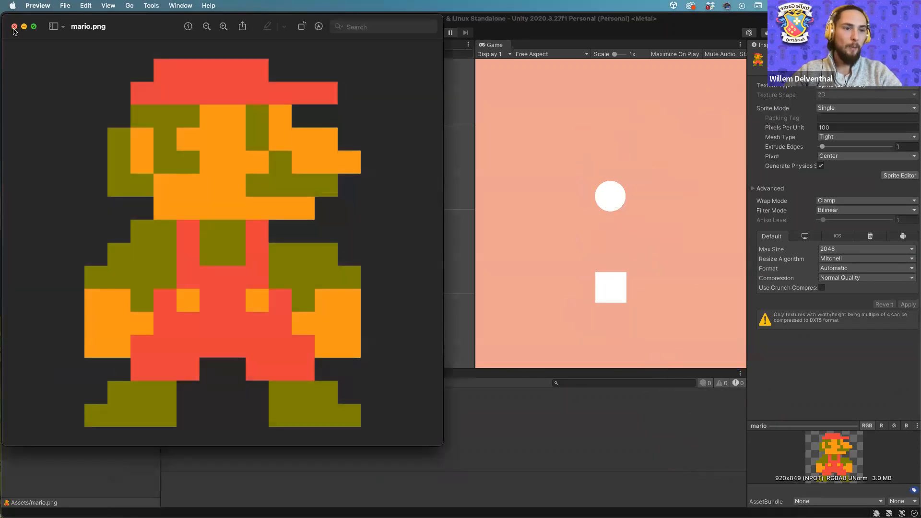
pyautogui.click(14, 27)
# Move the downloaded mario.png to the Trash, then start emptying the Trash and cancel.
pyautogui.click(740, 491)
pyautogui.moveTo(741, 453); pyautogui.dragTo(788, 495)
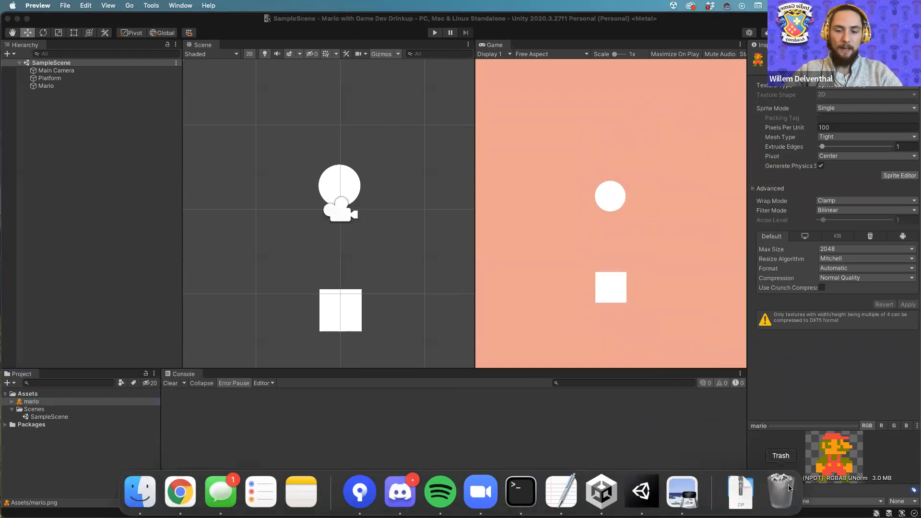
pyautogui.rightClick(789, 489)
pyautogui.click(789, 453)
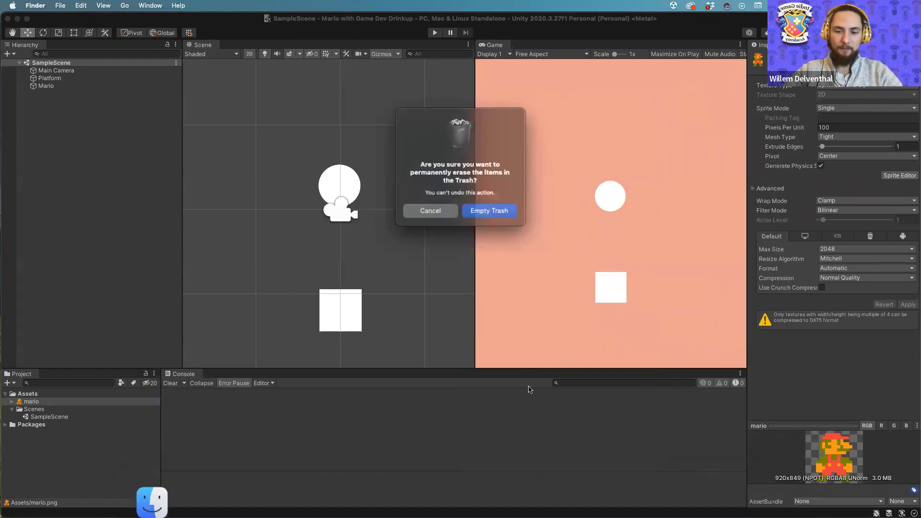
pyautogui.click(431, 210)
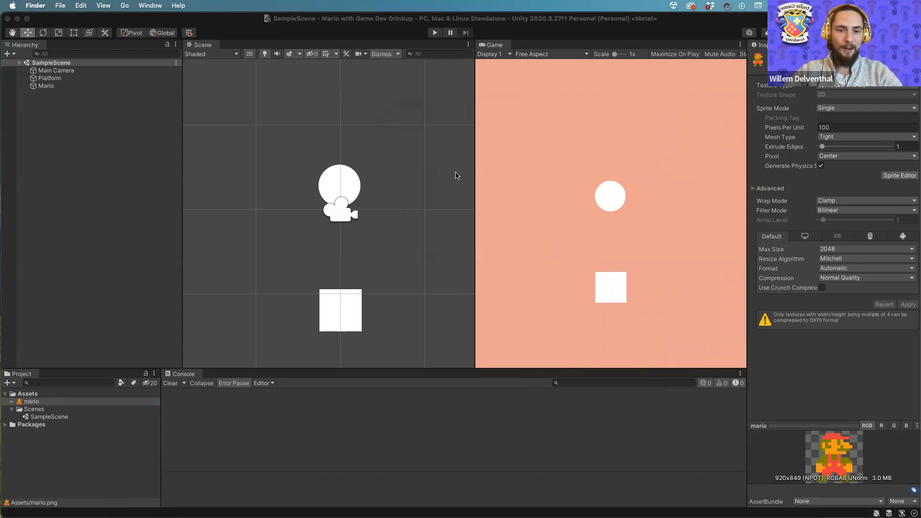
# Return to Unity and select the mario image in Assets.
pyautogui.click(124, 333)
pyautogui.click(34, 408)
pyautogui.click(33, 401)
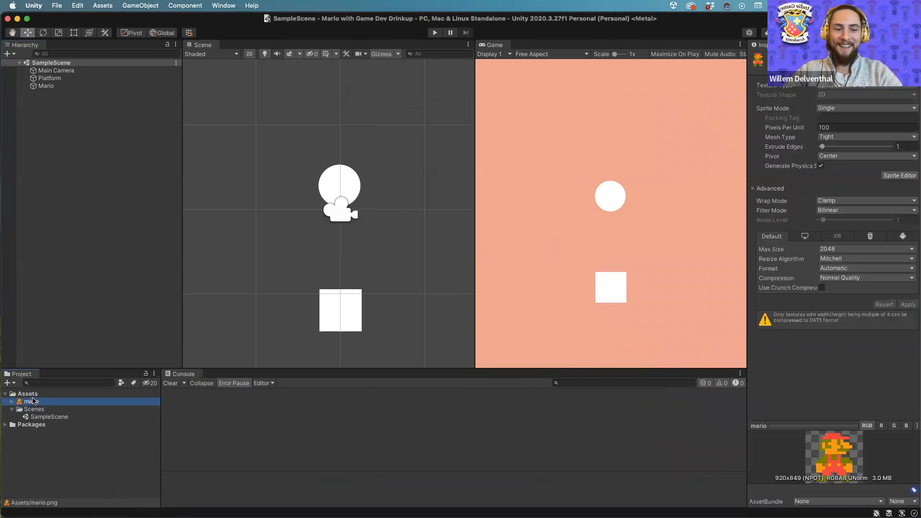
# Import the Images folder from the downloaded Mario in 2 Hours 2 folder into the project's Assets.
pyautogui.moveTo(720, 516)
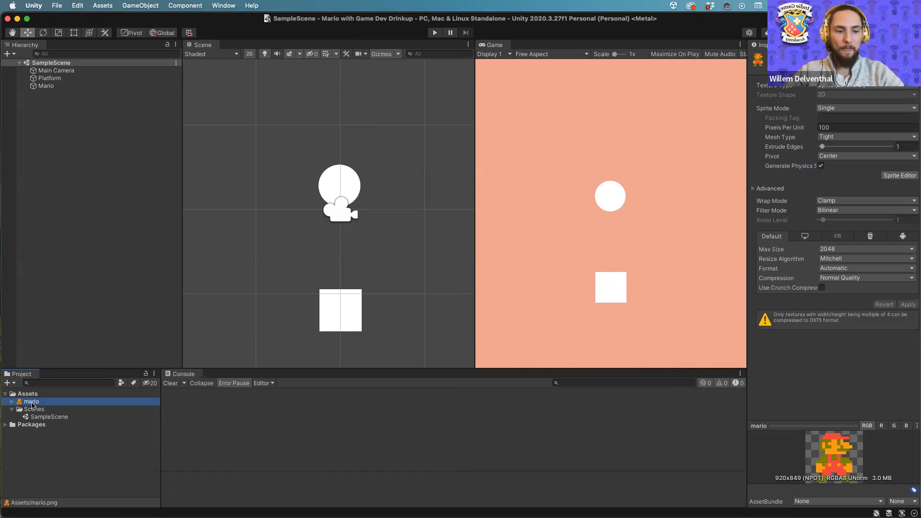
pyautogui.moveTo(647, 505)
pyautogui.click(715, 500)
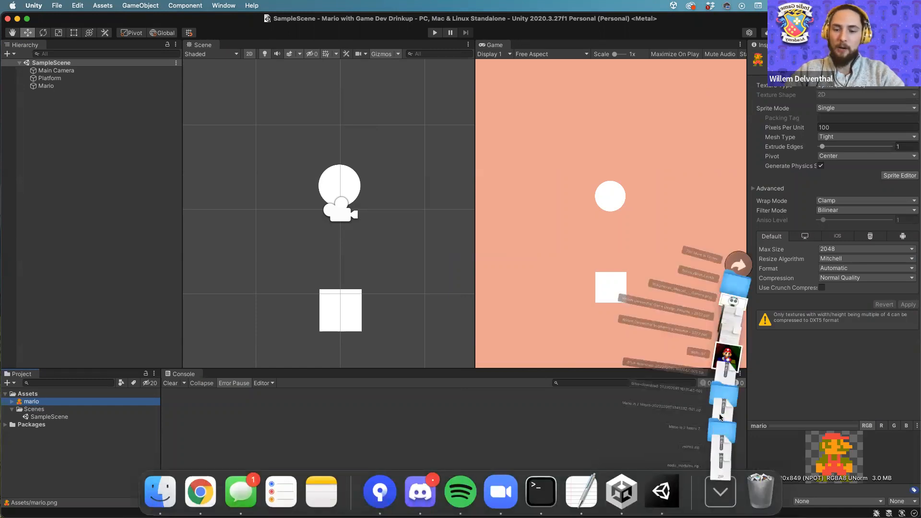
pyautogui.click(725, 392)
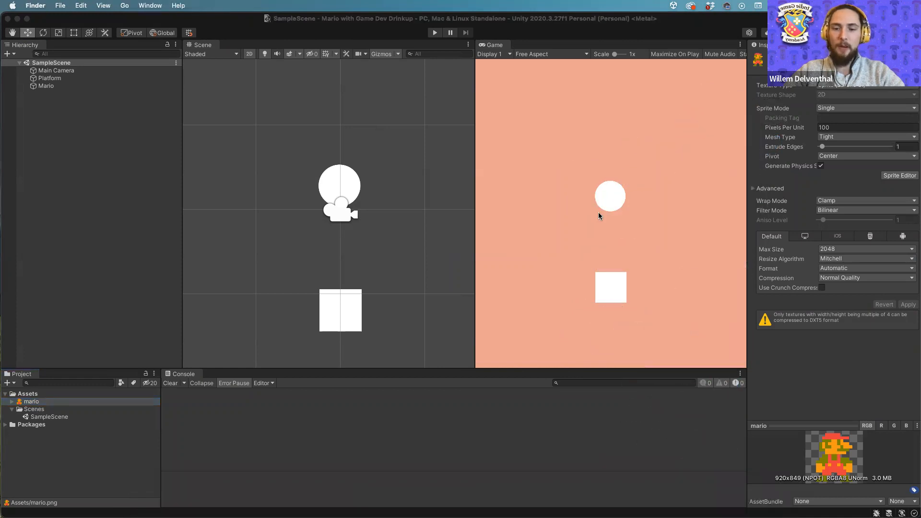
pyautogui.moveTo(527, 320); pyautogui.dragTo(425, 203)
pyautogui.click(594, 227)
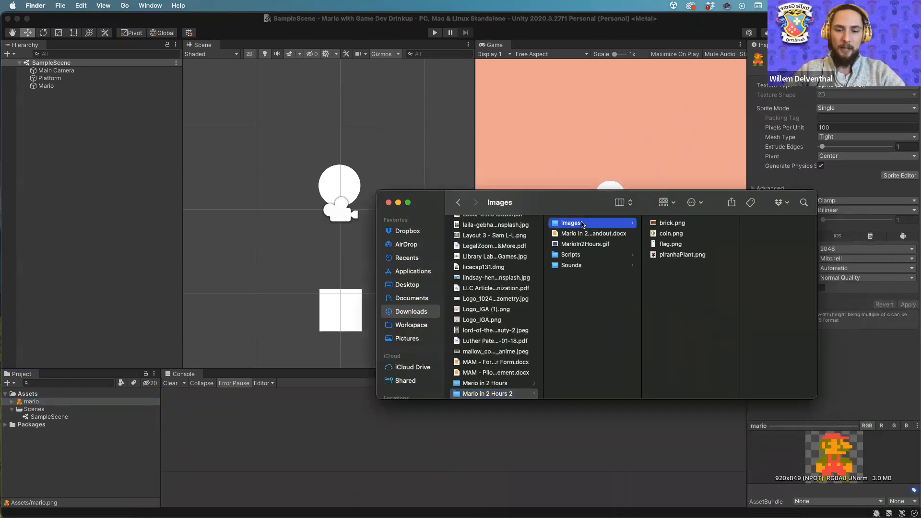
pyautogui.moveTo(581, 225); pyautogui.dragTo(41, 399)
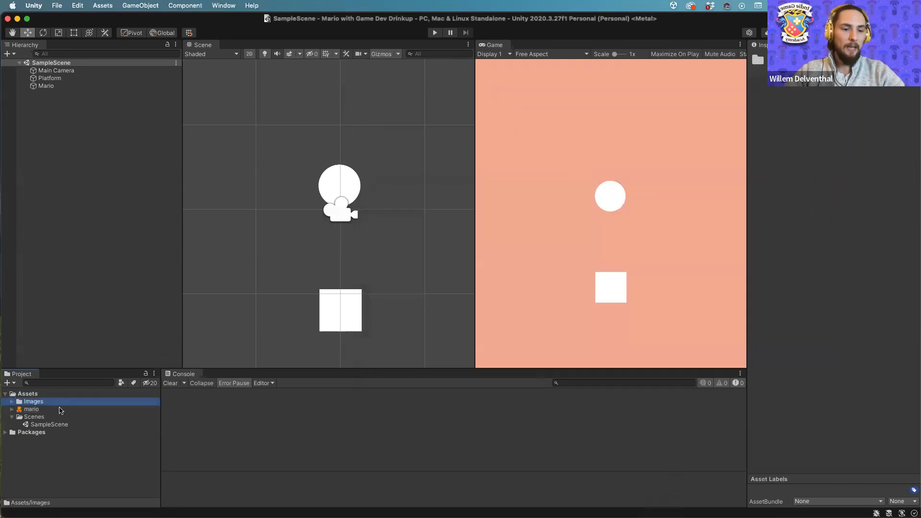
# Move the mario image into the Images folder, expand that folder, and collapse the Scenes folder.
pyautogui.click(10, 383)
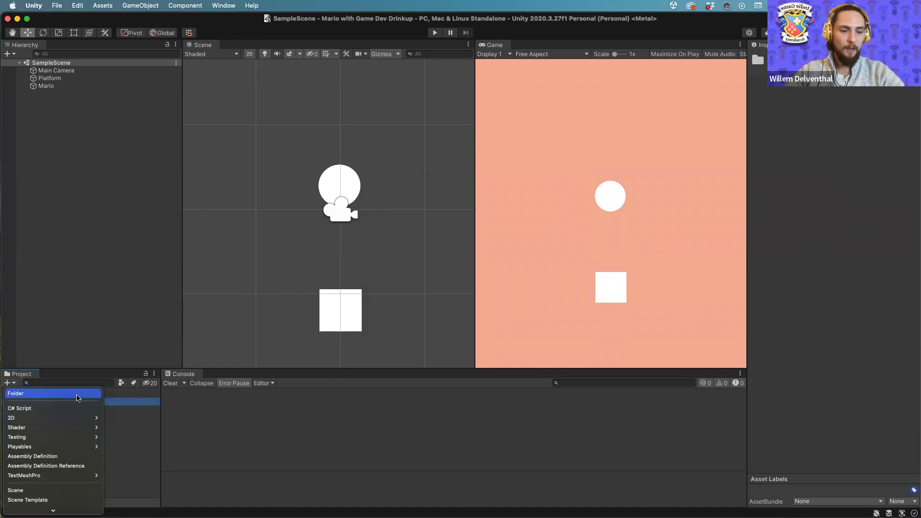
pyautogui.click(223, 410)
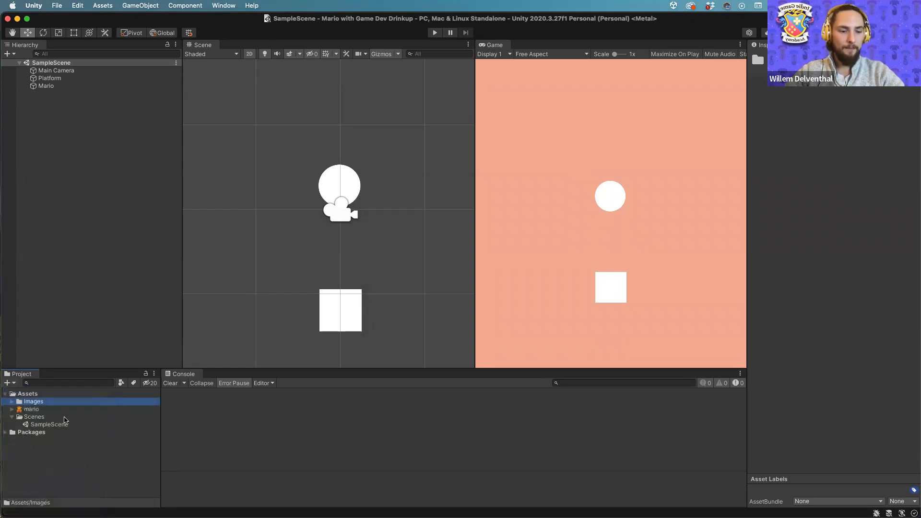
pyautogui.moveTo(23, 412); pyautogui.dragTo(17, 405)
pyautogui.click(12, 402)
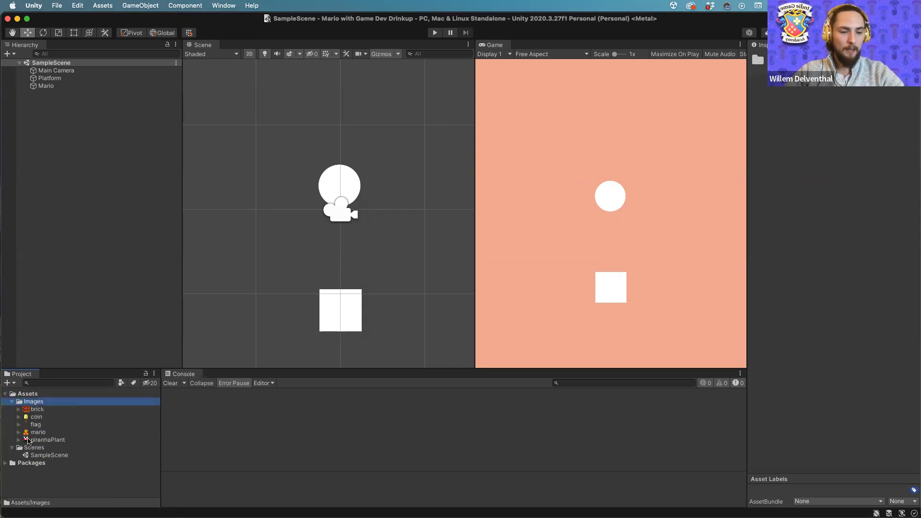
pyautogui.click(12, 448)
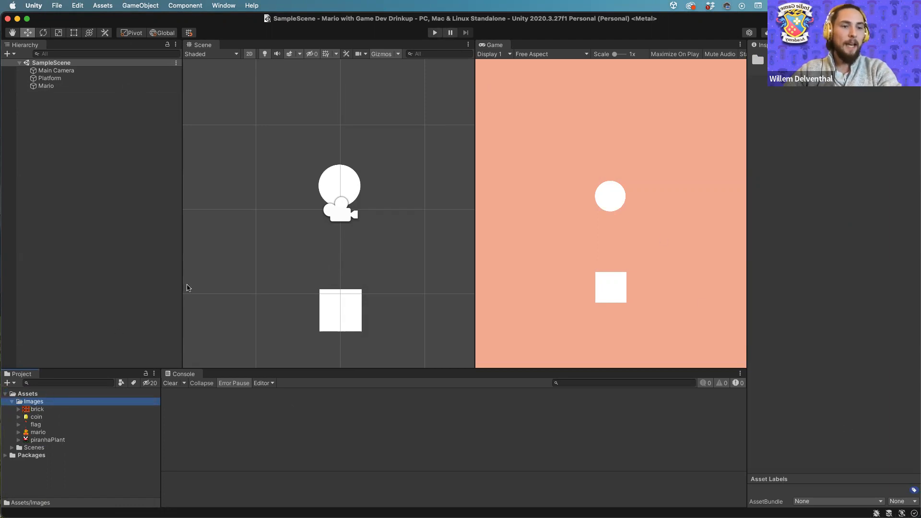
# Assign the brick image as the sprite of the Platform's Sprite Renderer.
pyautogui.click(342, 330)
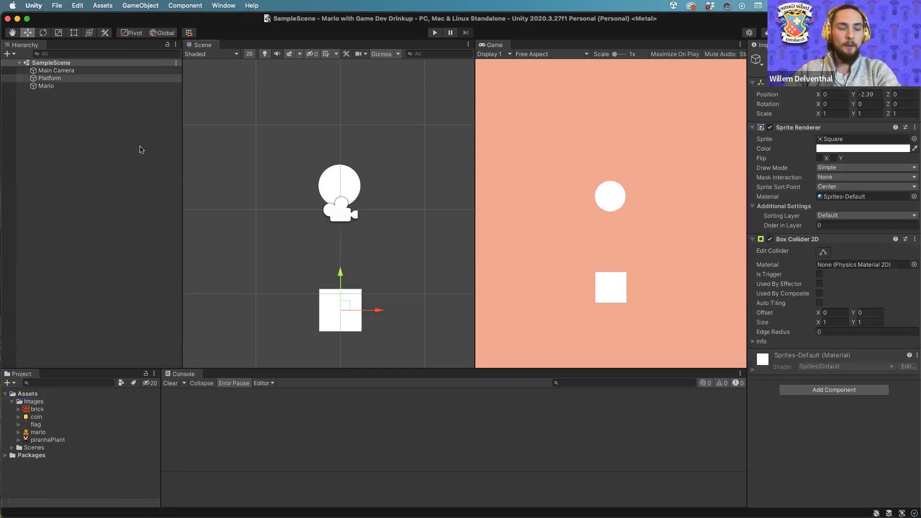
pyautogui.click(50, 79)
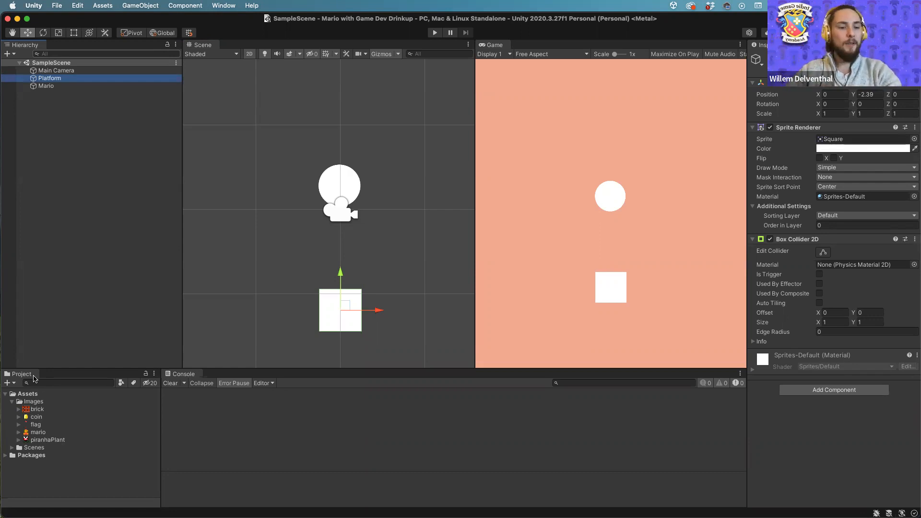
pyautogui.moveTo(43, 433); pyautogui.dragTo(842, 140)
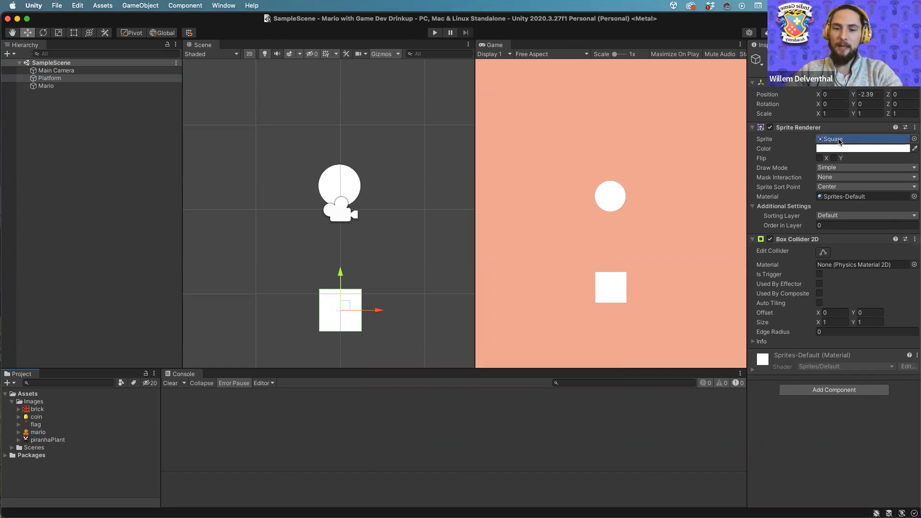
pyautogui.press('super+z')
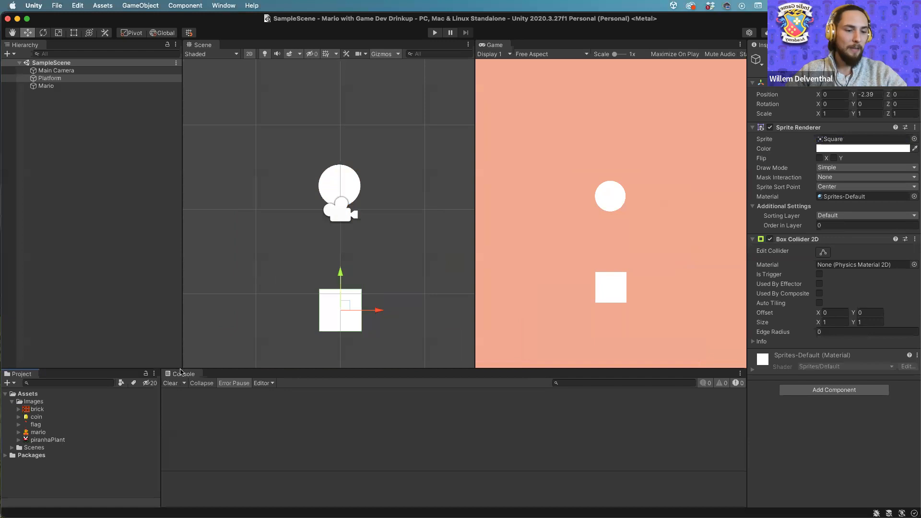
pyautogui.moveTo(37, 411)
pyautogui.mouseDown()
pyautogui.moveTo(216, 435)
pyautogui.moveTo(767, 286)
pyautogui.moveTo(847, 165)
pyautogui.moveTo(846, 139)
pyautogui.mouseUp()
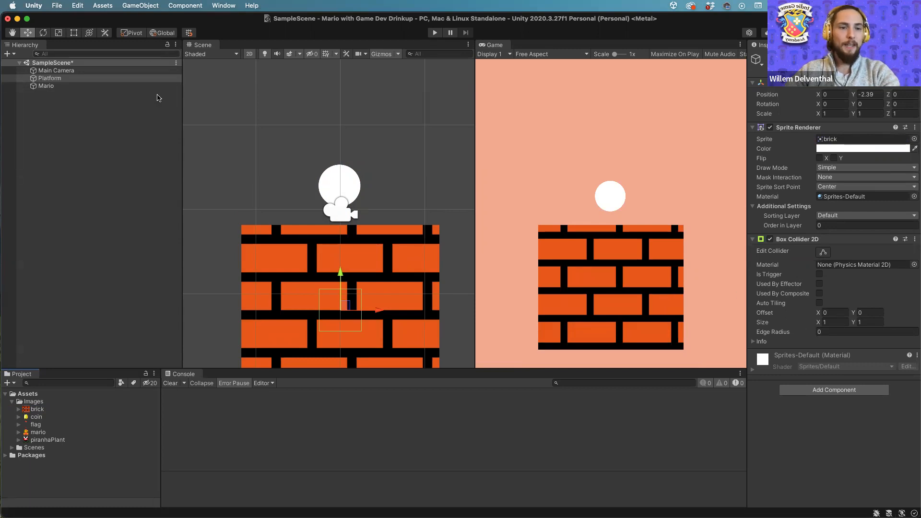
# Test the scene in Play mode, set the Platform's Z position to 5 while it runs, and stop playing.
pyautogui.moveTo(698, 16)
pyautogui.mouseDown()
pyautogui.moveTo(698, 30)
pyautogui.moveTo(710, 14)
pyautogui.mouseUp()
pyautogui.click(435, 47)
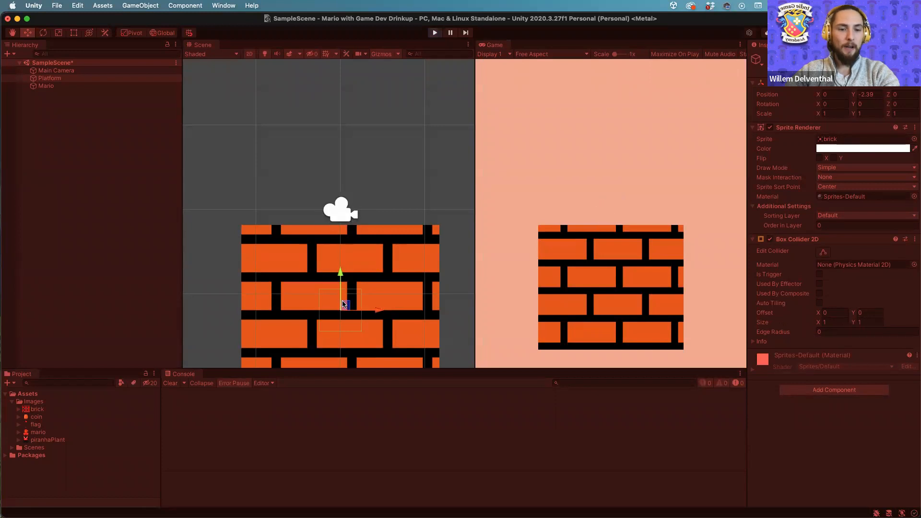
pyautogui.click(45, 86)
pyautogui.click(48, 78)
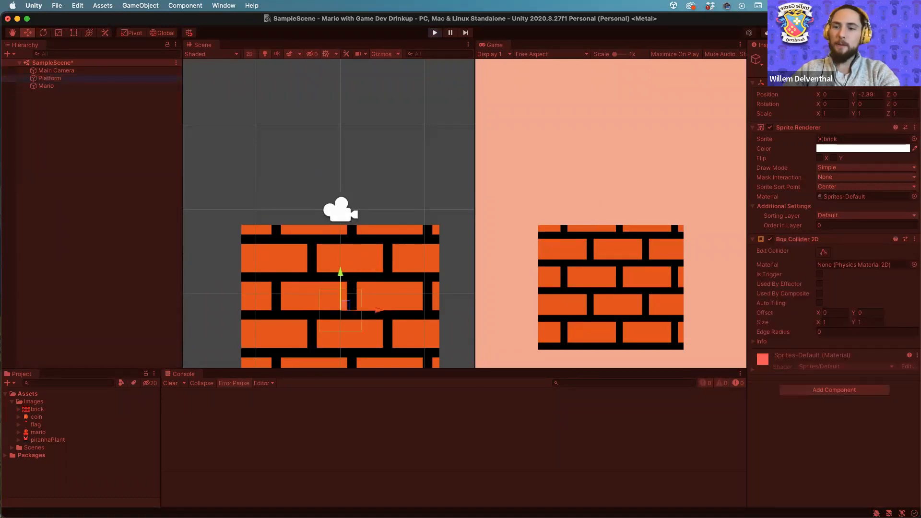
pyautogui.click(908, 95)
pyautogui.write('5')
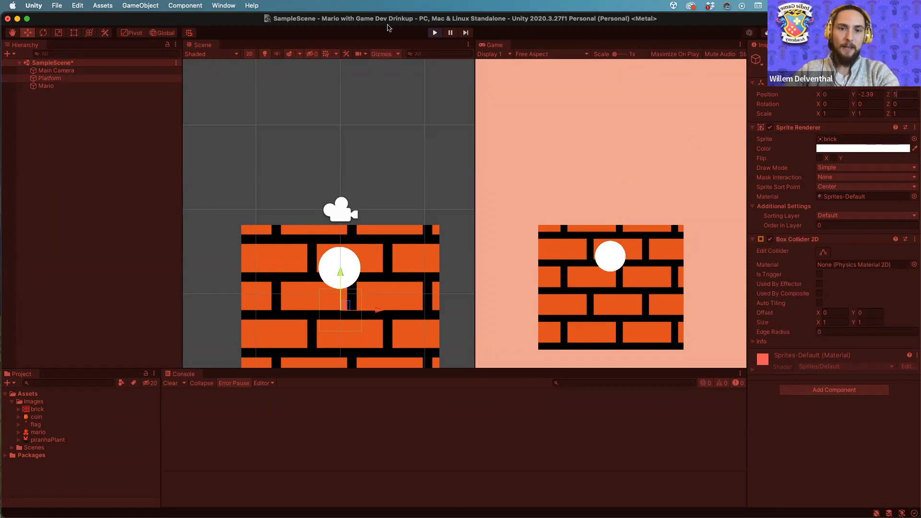
pyautogui.moveTo(716, 20); pyautogui.dragTo(716, 40)
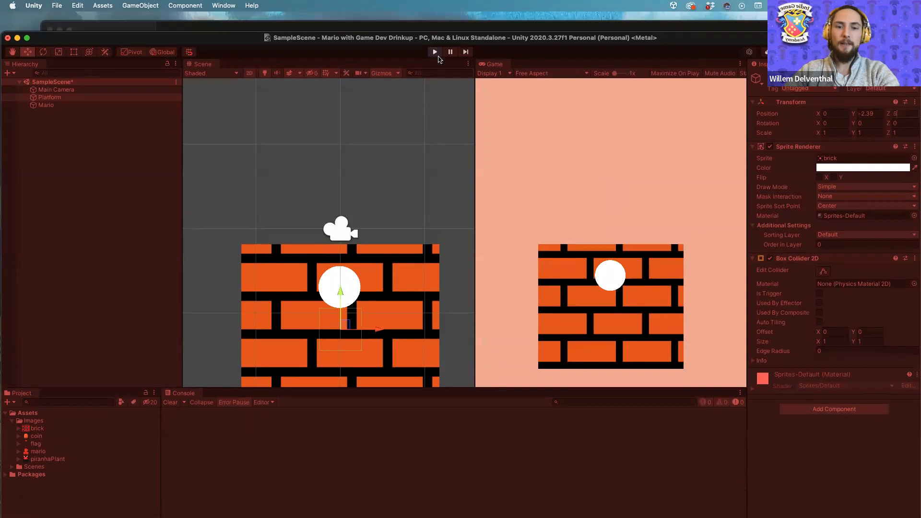
pyautogui.click(436, 53)
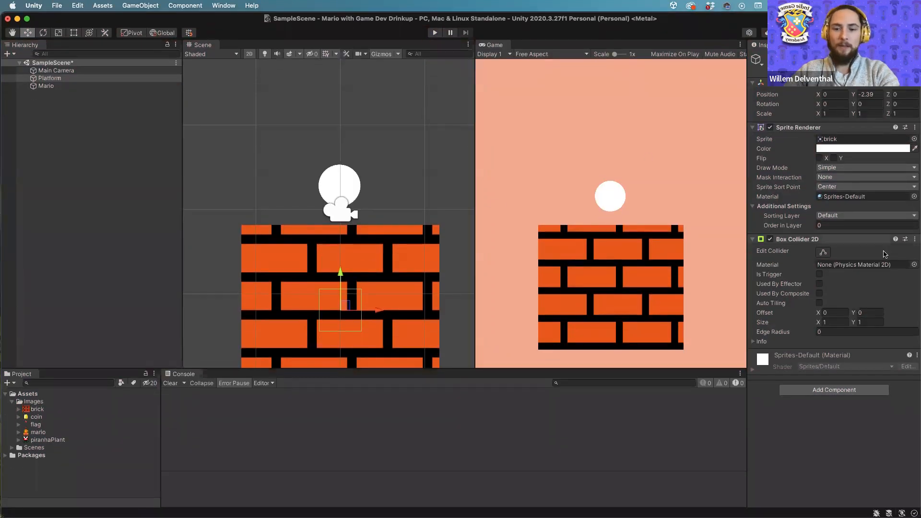
# Reset the Platform's Box Collider 2D so it fits the brick sprite.
pyautogui.click(50, 79)
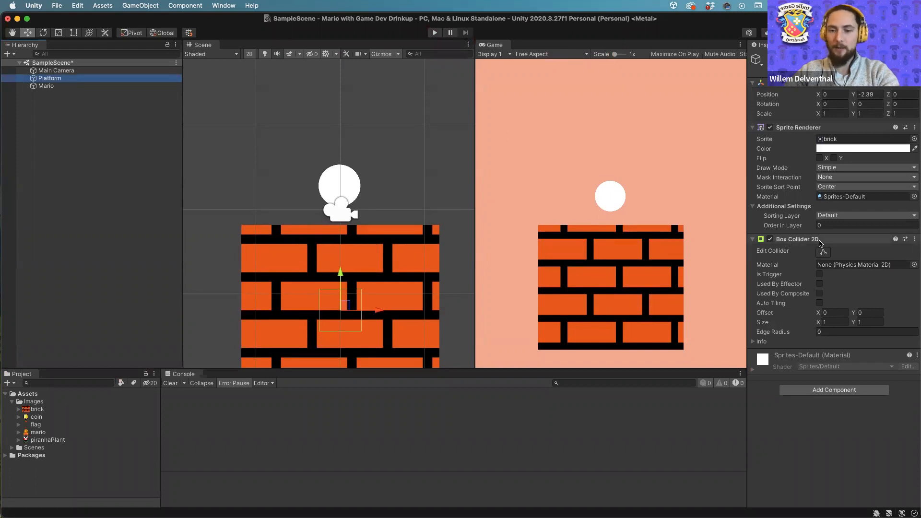
pyautogui.click(915, 241)
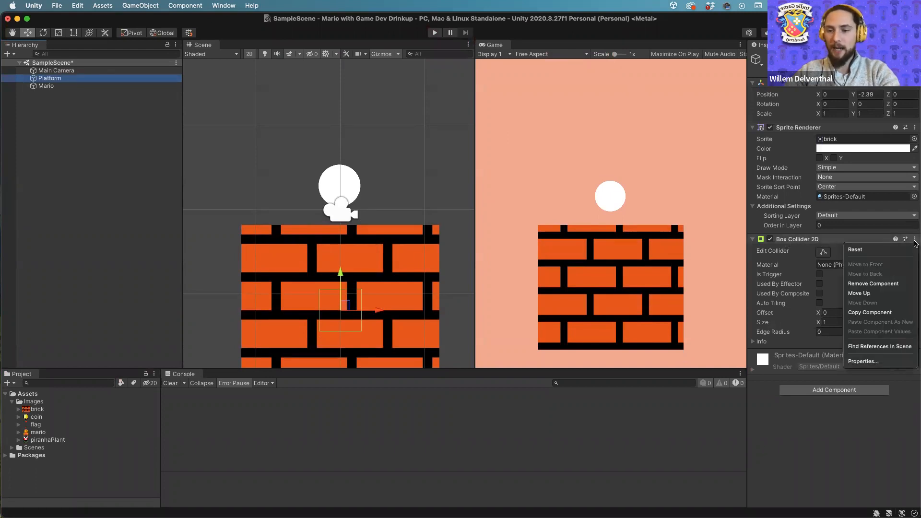
pyautogui.click(855, 250)
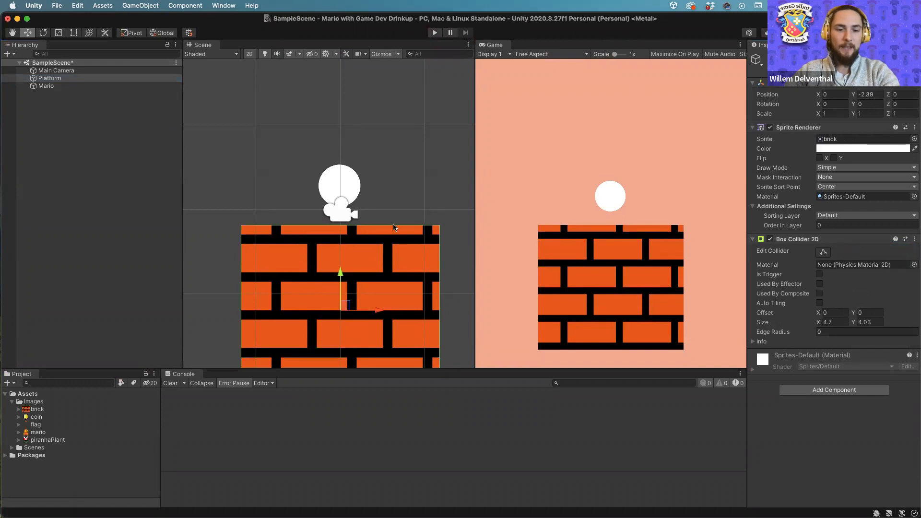
# Set the Platform's scale to 0.5 on both X and Y.
pyautogui.scroll(-1, 393, 227)
pyautogui.moveTo(393, 225); pyautogui.dragTo(376, 157, button='middle')
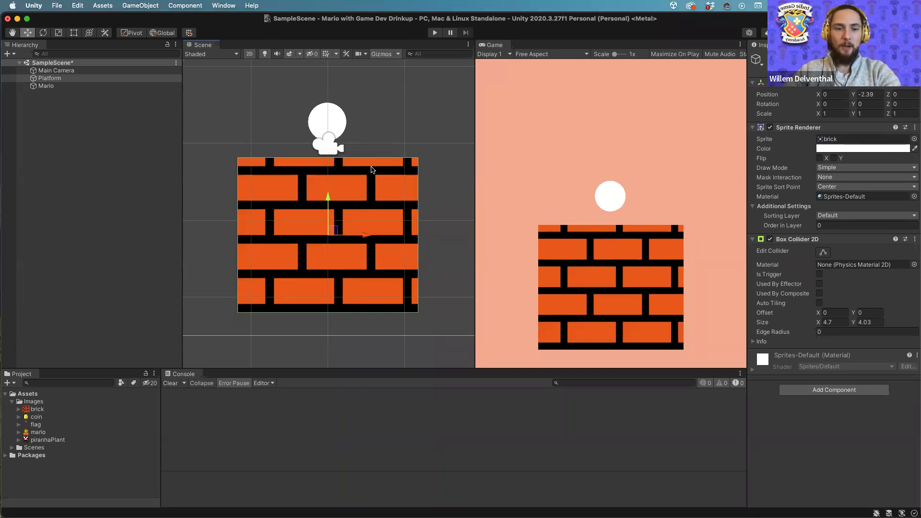
pyautogui.click(833, 113)
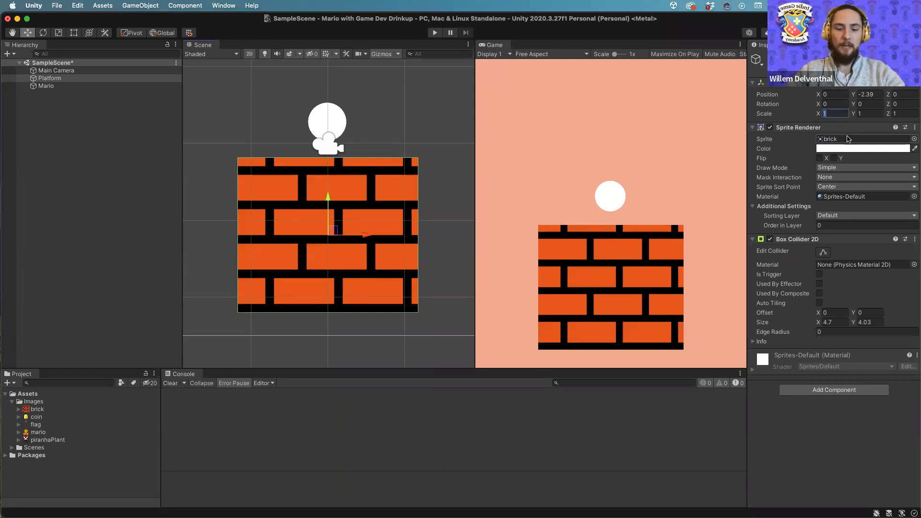
pyautogui.write('.5')
pyautogui.click(874, 116)
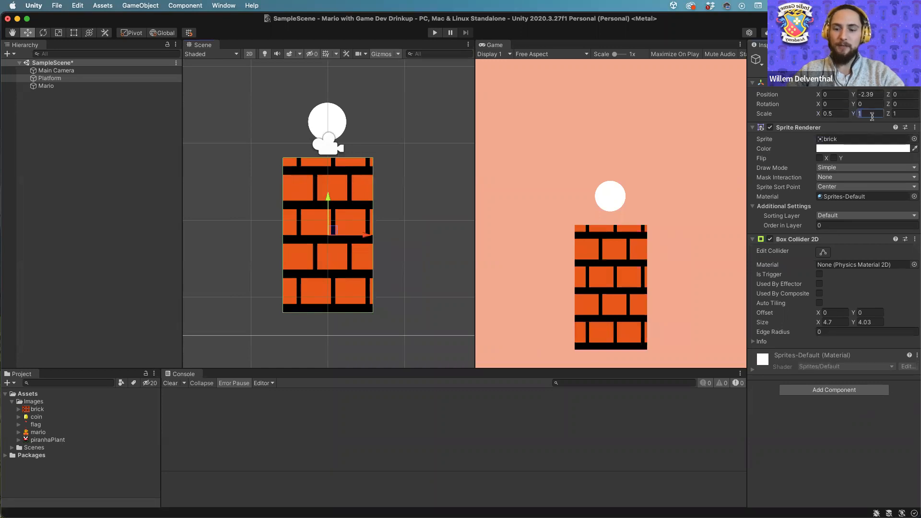
pyautogui.write('.5')
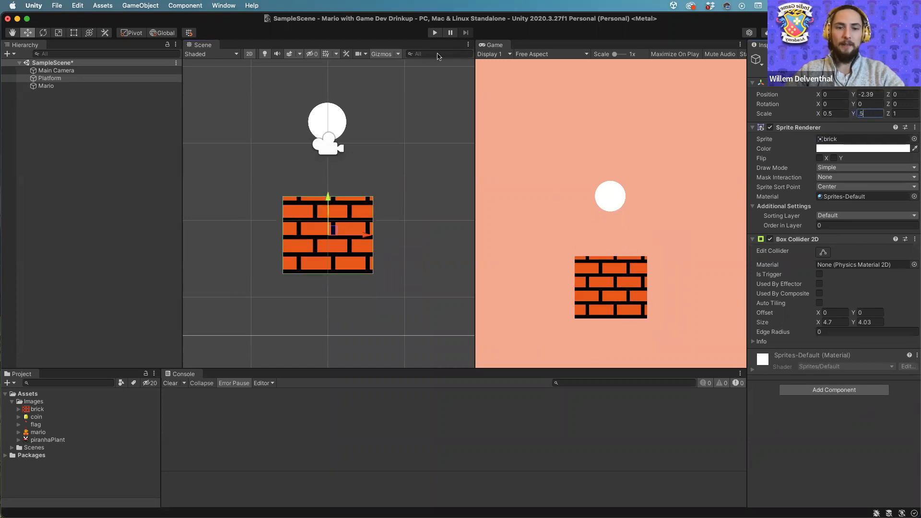
# Run the scene to check Mario's fall onto the resized brick platform, and stop playing.
pyautogui.click(465, 108)
pyautogui.moveTo(702, 21)
pyautogui.mouseDown()
pyautogui.moveTo(704, 55)
pyautogui.moveTo(694, 6)
pyautogui.mouseUp()
pyautogui.press('super+p')
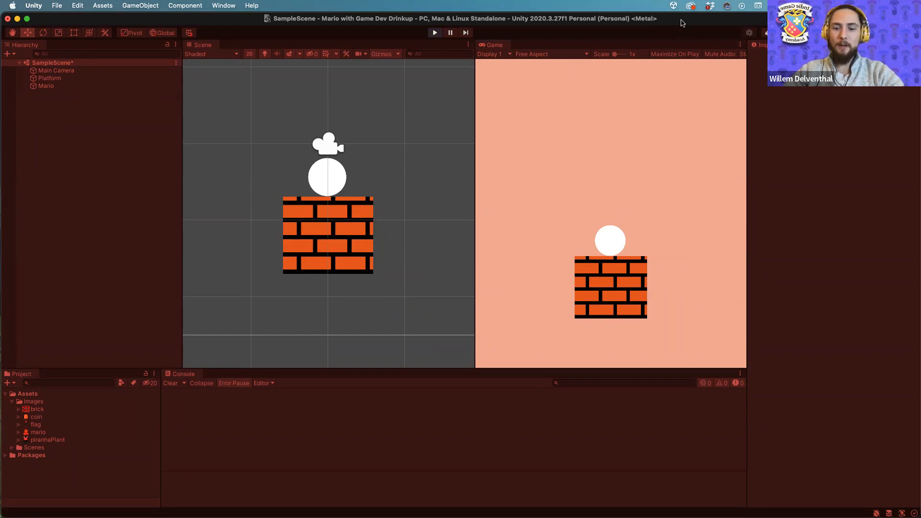
pyautogui.moveTo(666, 21); pyautogui.dragTo(626, 21)
pyautogui.click(469, 55)
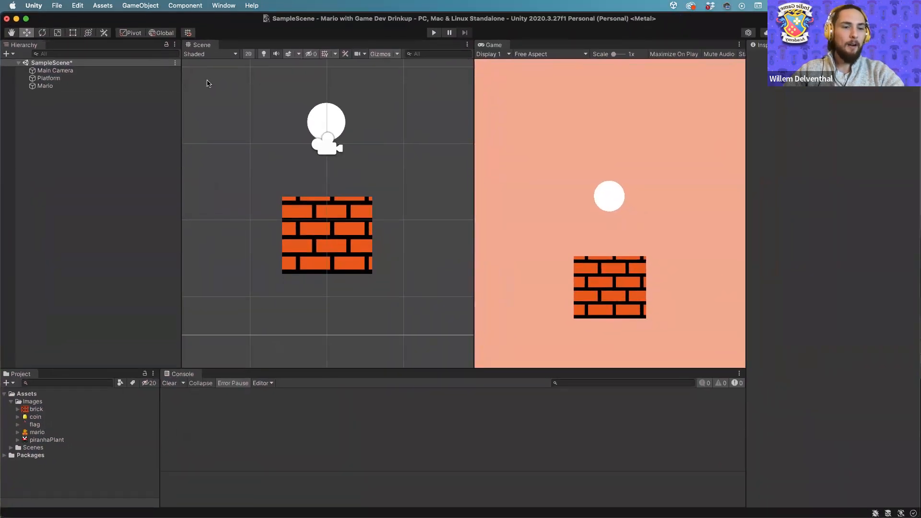
# Open the sprite picker for Mario's Sprite Renderer and enlarge its window.
pyautogui.click(54, 71)
pyautogui.click(52, 79)
pyautogui.click(48, 86)
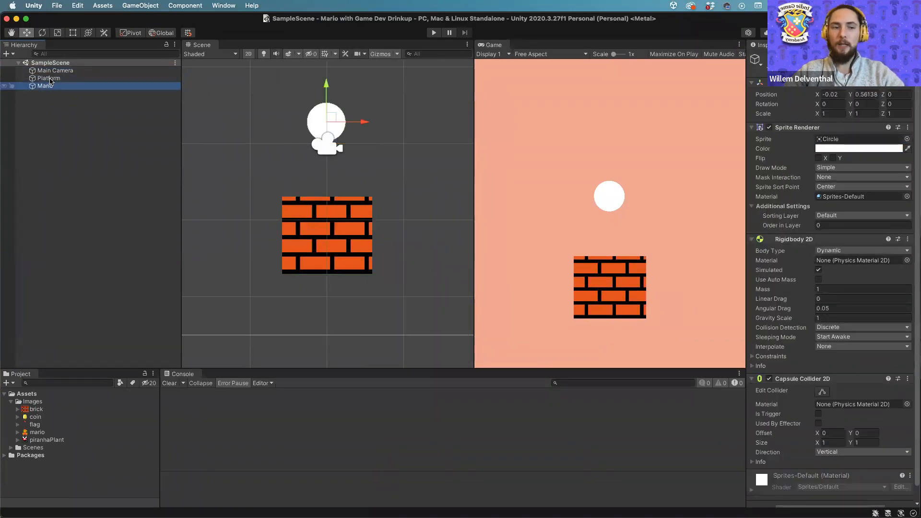
pyautogui.click(51, 86)
pyautogui.click(52, 79)
pyautogui.click(51, 86)
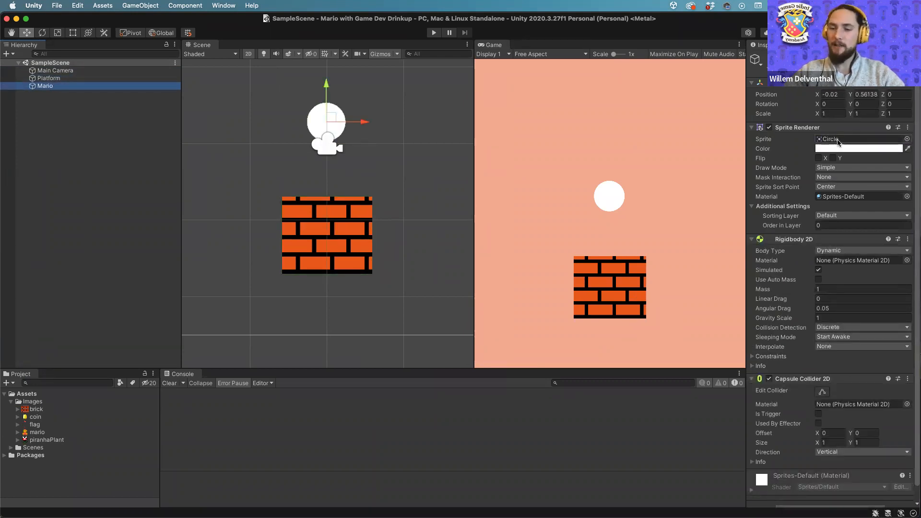
pyautogui.click(908, 140)
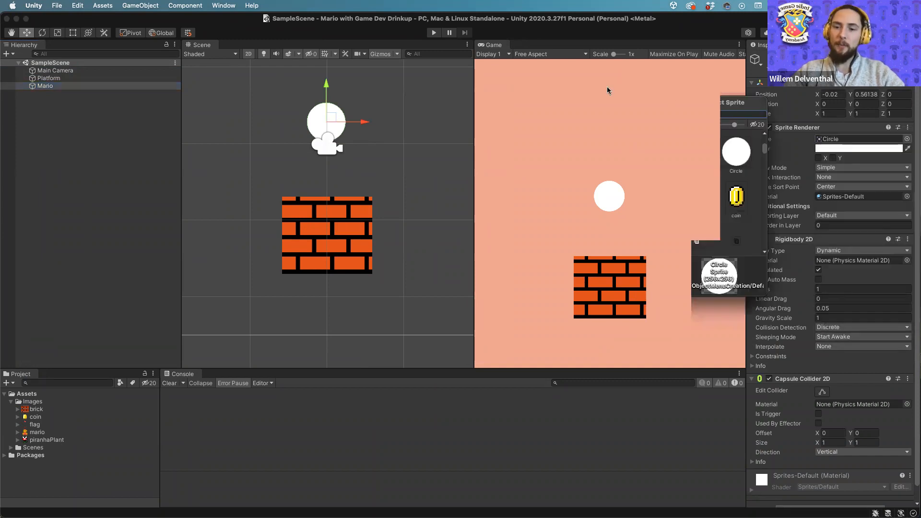
pyautogui.moveTo(356, 271); pyautogui.dragTo(690, 437)
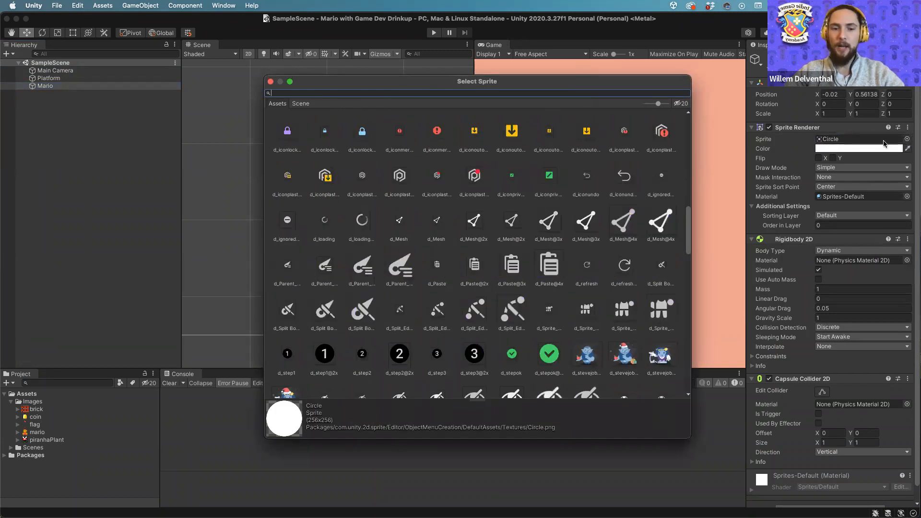
# Search the available sprites for "mario" and assign the mario sprite to the Mario object.
pyautogui.scroll(1, 455, 134)
pyautogui.scroll(10, 455, 134)
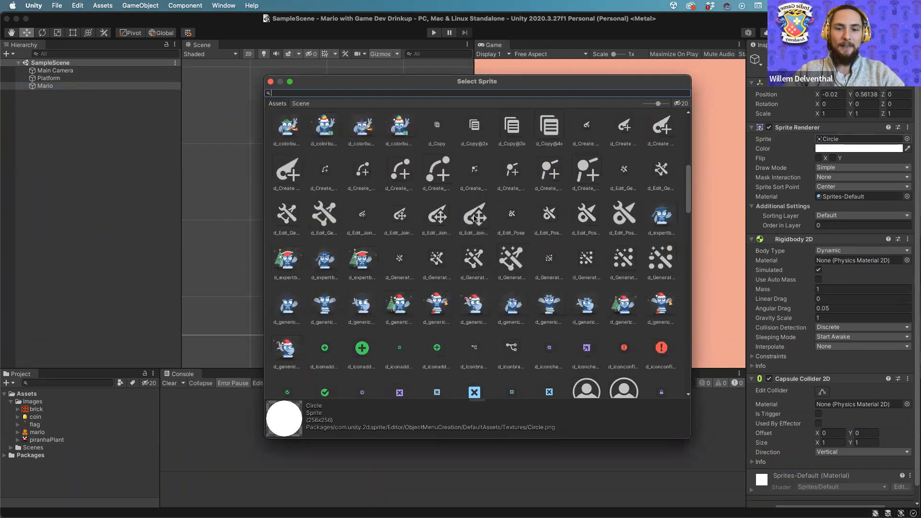
pyautogui.scroll(-15, 462, 176)
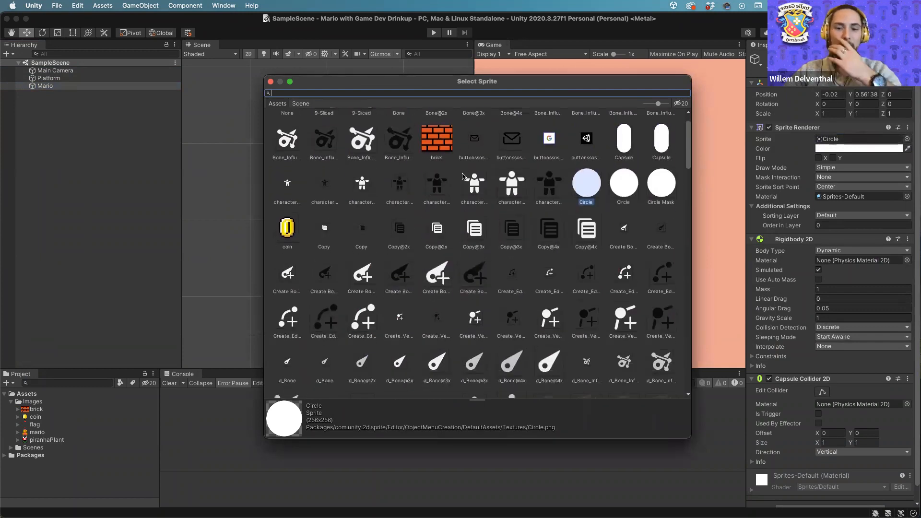
pyautogui.scroll(-8, 462, 176)
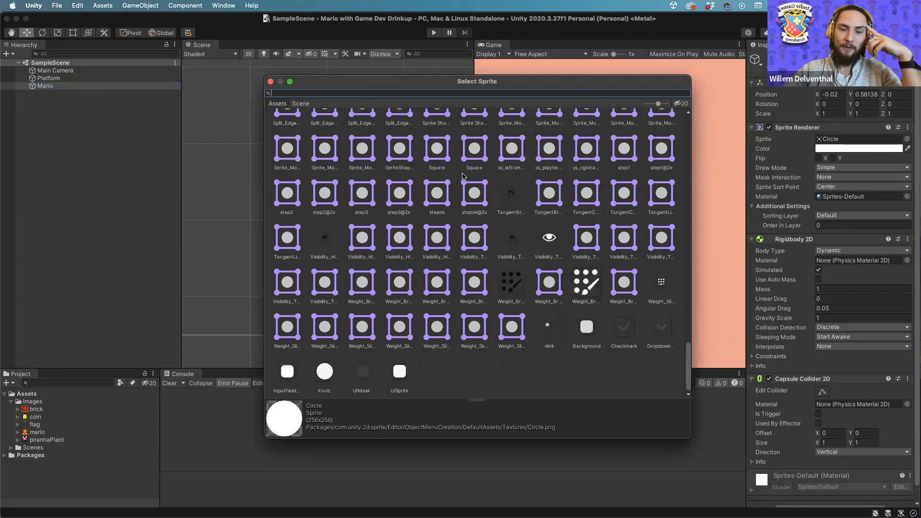
pyautogui.scroll(6, 462, 176)
pyautogui.scroll(10, 462, 176)
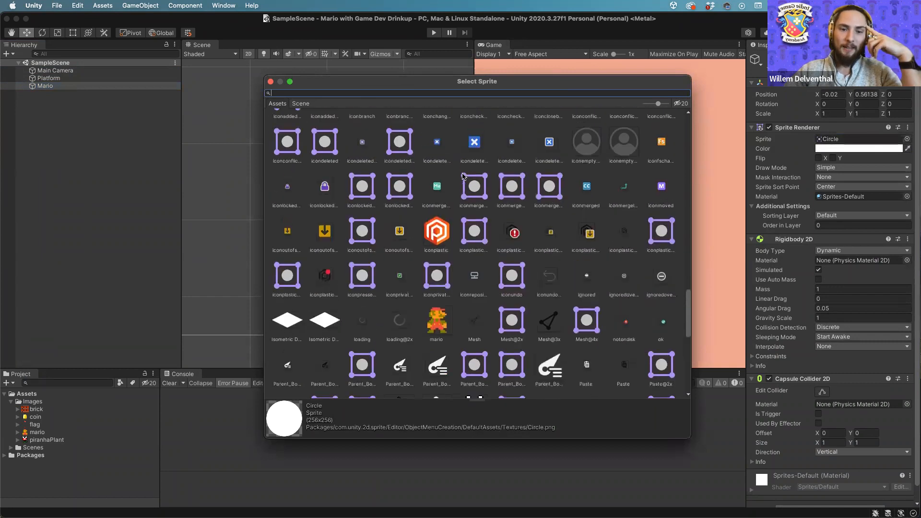
pyautogui.scroll(3, 462, 176)
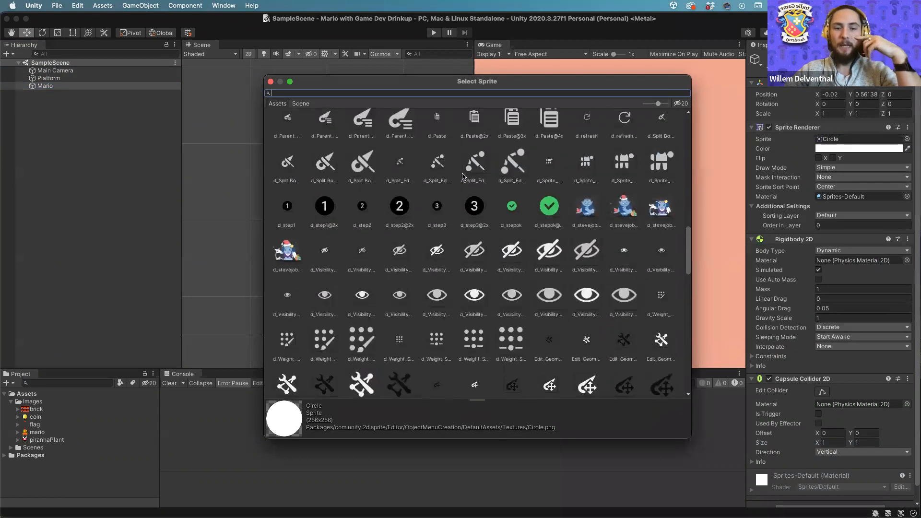
pyautogui.scroll(4, 462, 176)
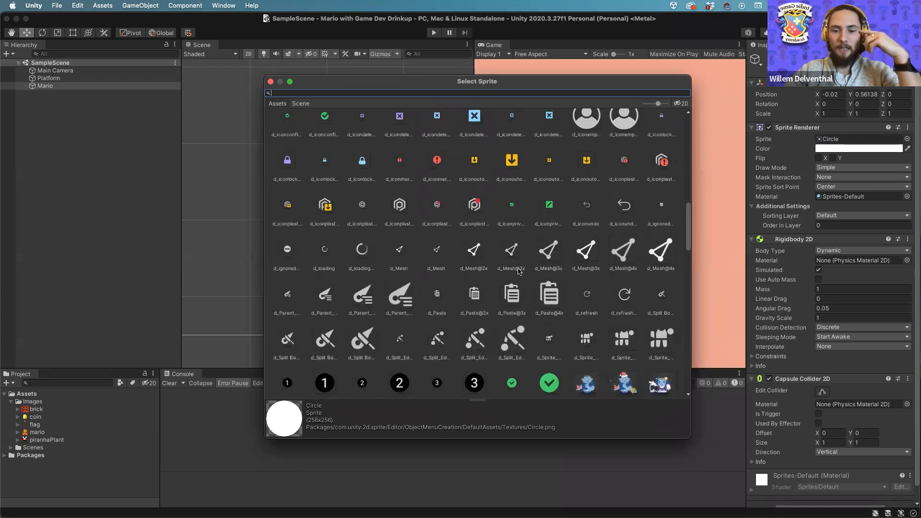
pyautogui.scroll(20, 551, 241)
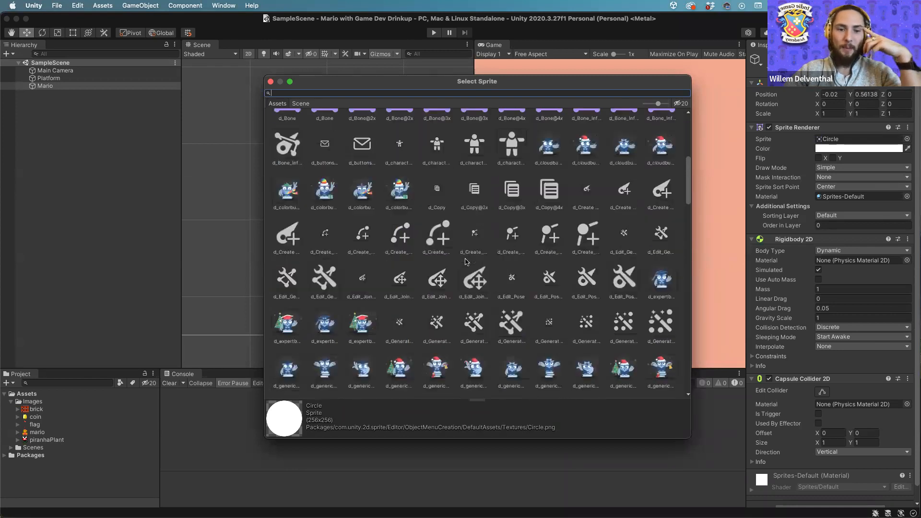
pyautogui.scroll(2, 384, 261)
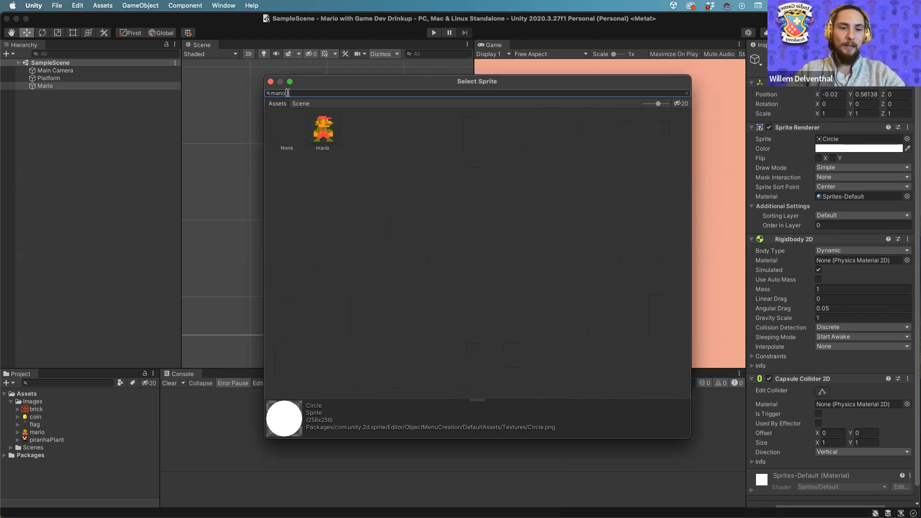
pyautogui.doubleClick(323, 131)
# Set Mario's scale to 0.2 on both X and Y.
pyautogui.scroll(3, 367, 147)
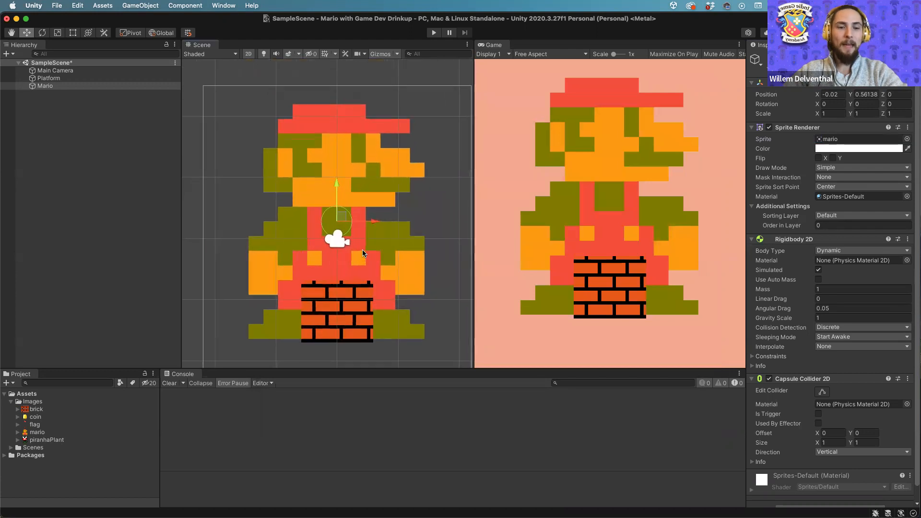
pyautogui.scroll(1, 361, 249)
pyautogui.click(833, 113)
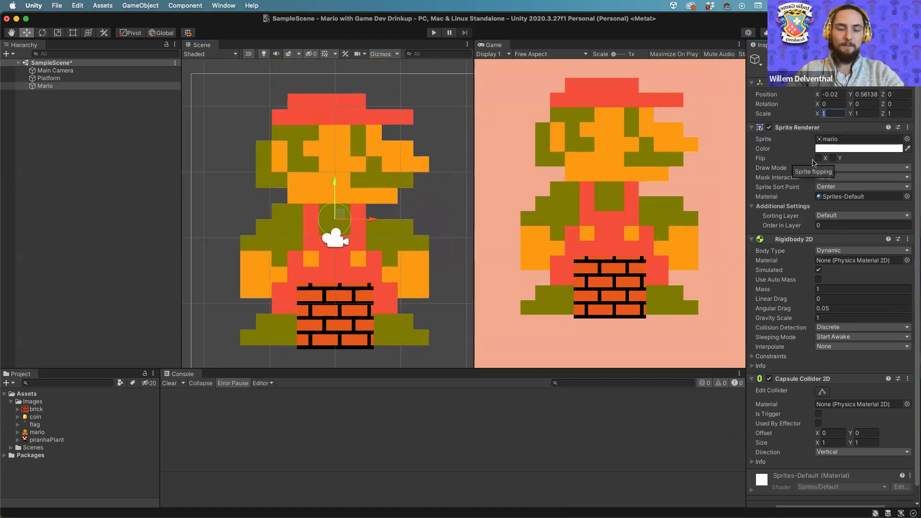
pyautogui.write('.2')
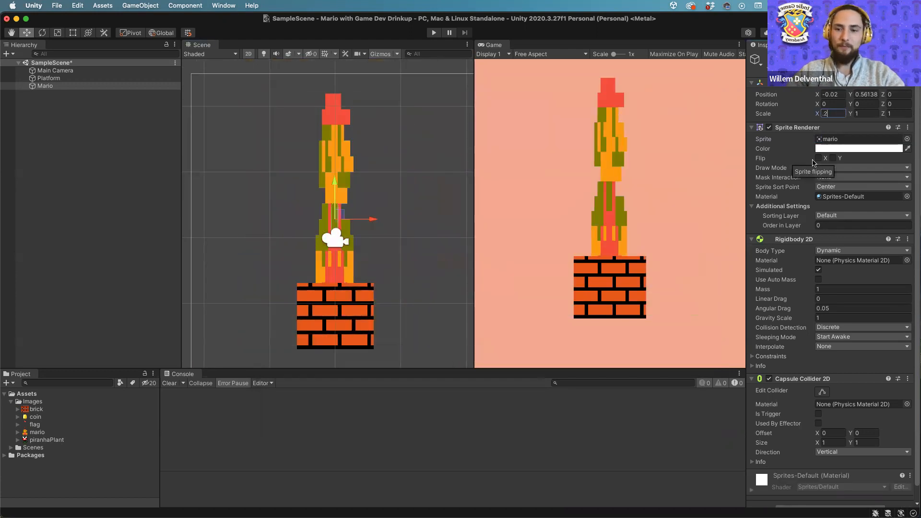
pyautogui.click(863, 114)
pyautogui.write('.2')
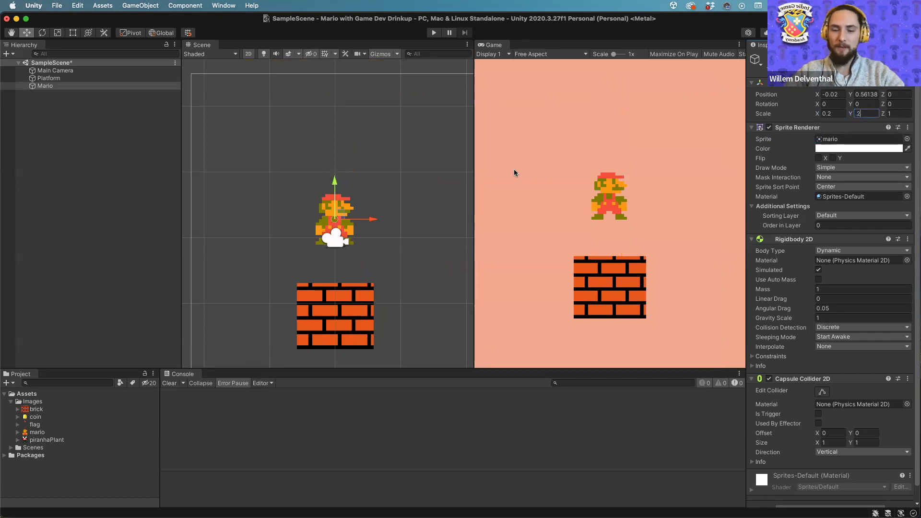
pyautogui.scroll(10, 333, 231)
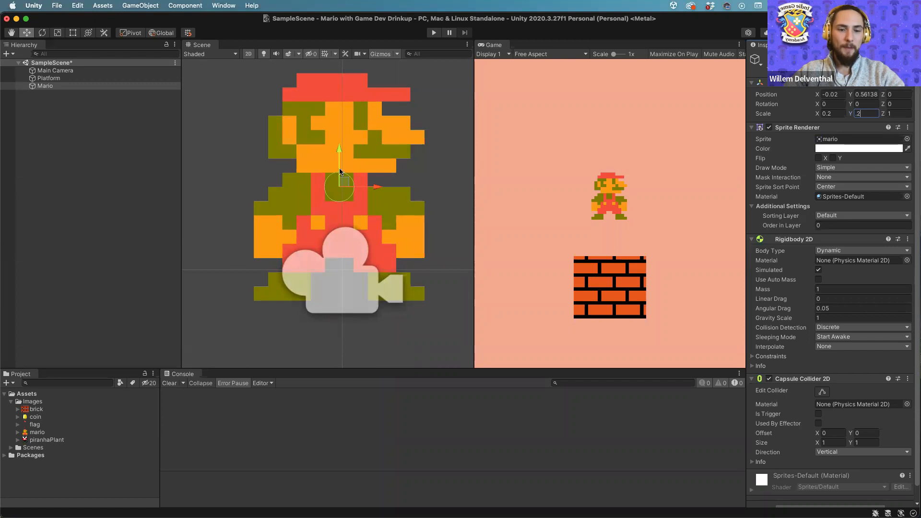
pyautogui.press('Return')
# Reset Mario's Capsule Collider 2D so it fits the new sprite.
pyautogui.scroll(-1, 800, 356)
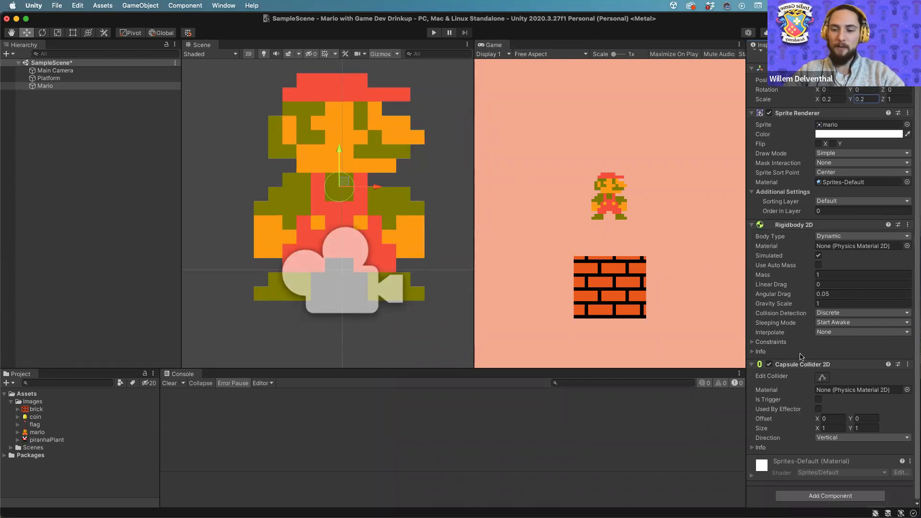
pyautogui.click(909, 364)
pyautogui.click(859, 371)
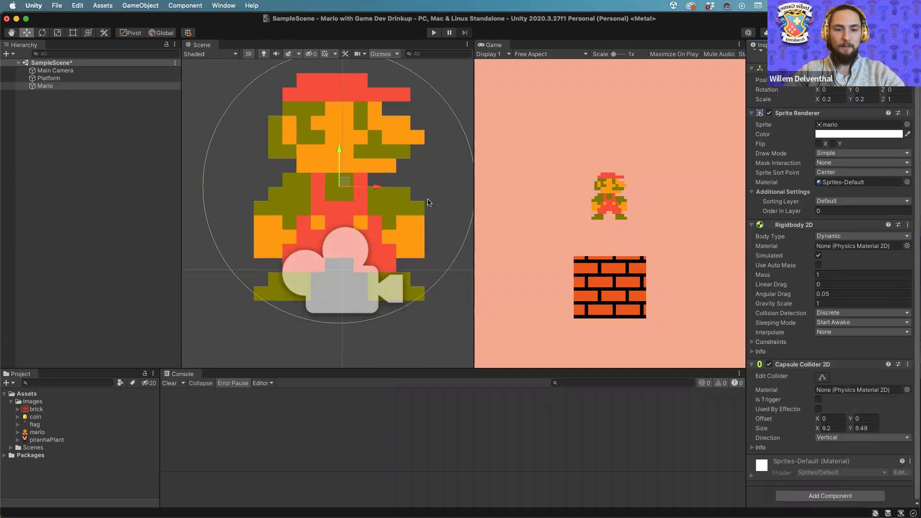
pyautogui.scroll(-5, 428, 202)
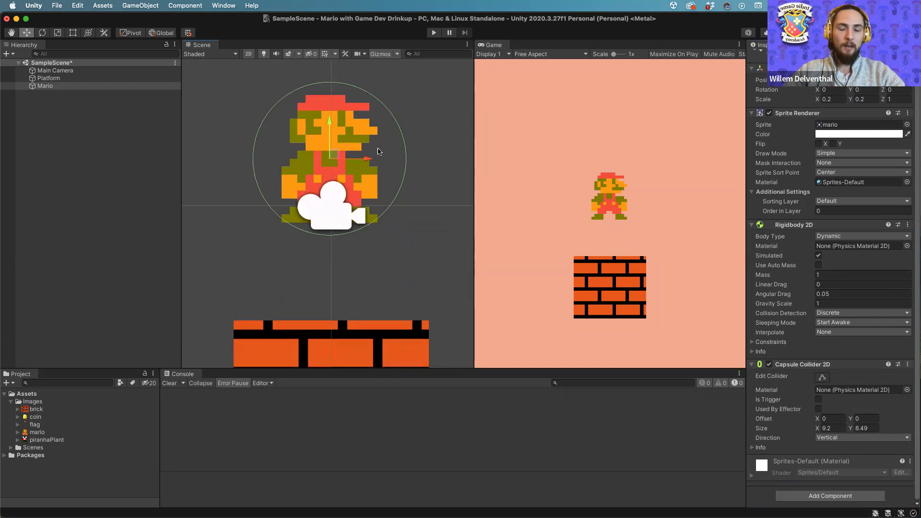
pyautogui.scroll(-3, 379, 152)
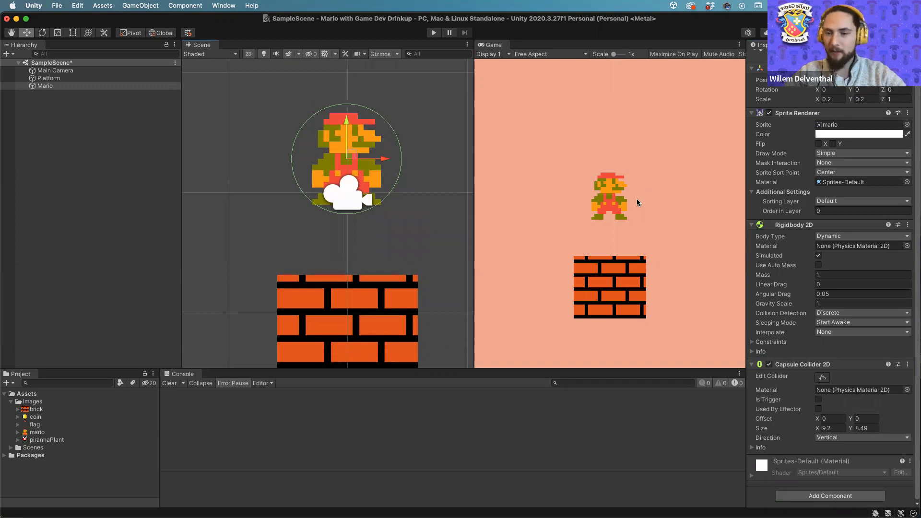
# Review the asset and scene sprites available for Mario, keeping the mario sprite.
pyautogui.scroll(1, 902, 144)
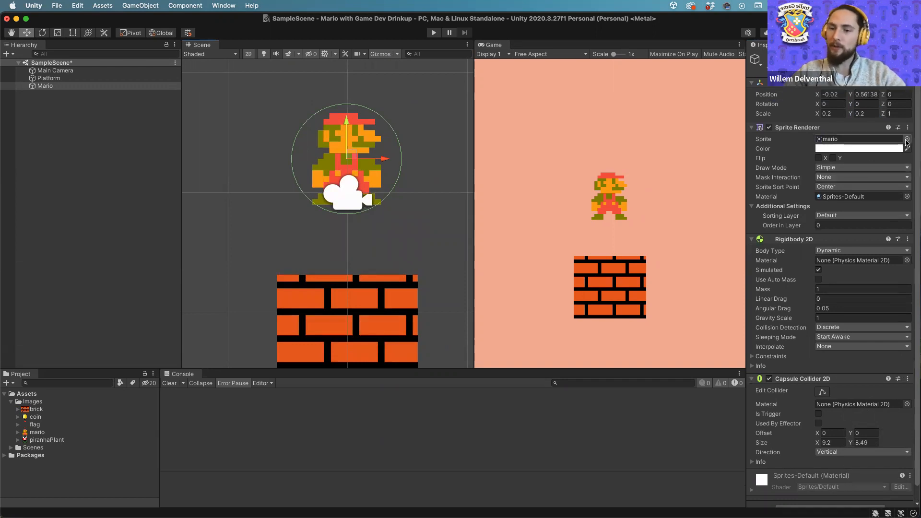
pyautogui.click(906, 139)
pyautogui.moveTo(560, 155); pyautogui.dragTo(249, 109)
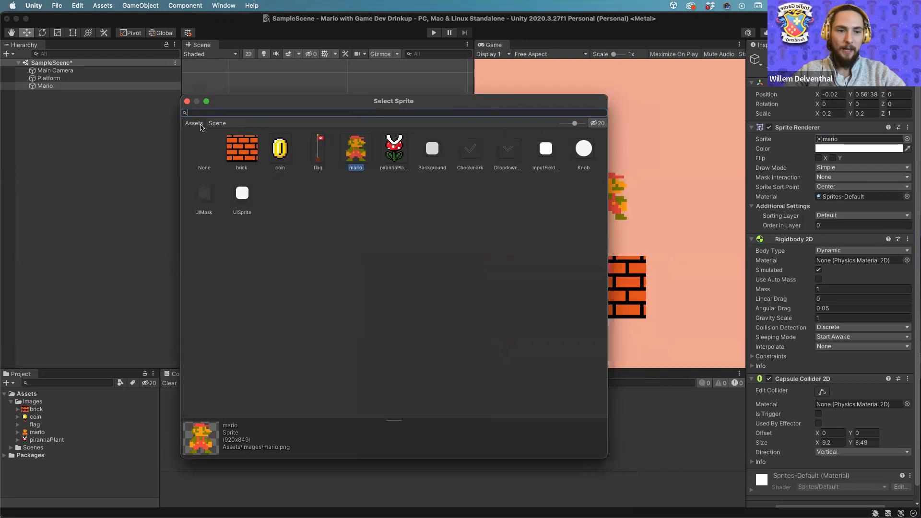
pyautogui.click(219, 124)
pyautogui.click(195, 124)
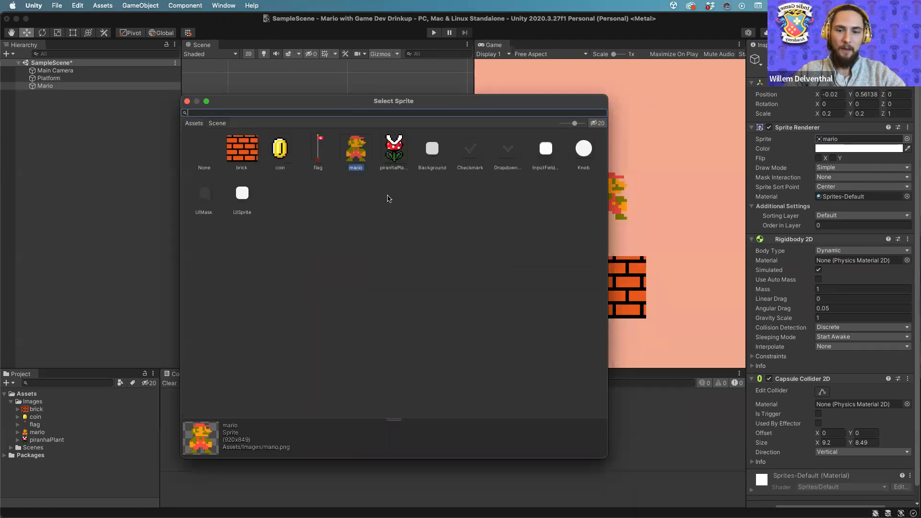
pyautogui.click(187, 102)
# Review the sprites available for the Platform, keeping the brick sprite.
pyautogui.click(29, 80)
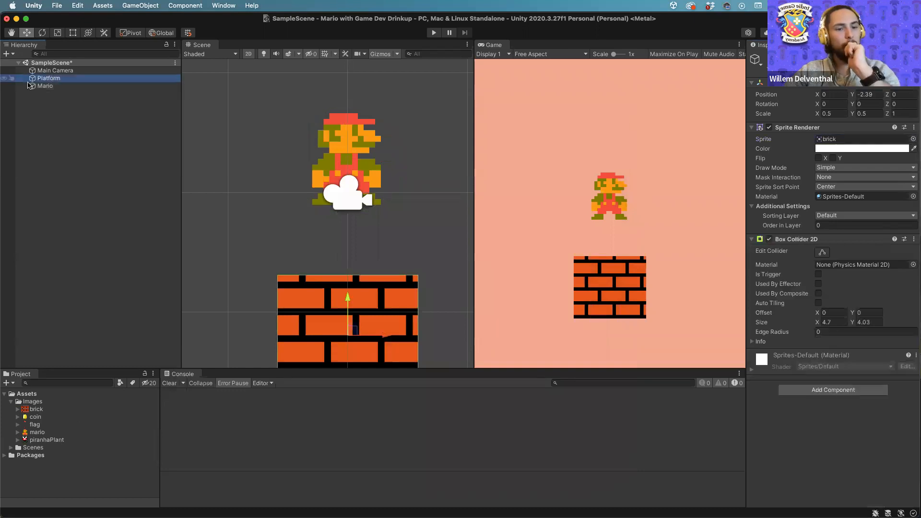
pyautogui.click(913, 139)
pyautogui.moveTo(603, 135); pyautogui.dragTo(284, 84)
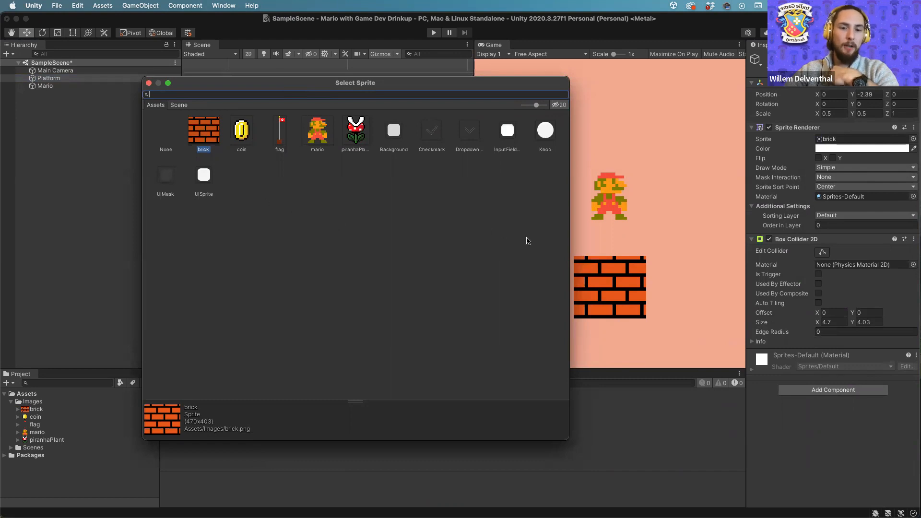
pyautogui.click(149, 83)
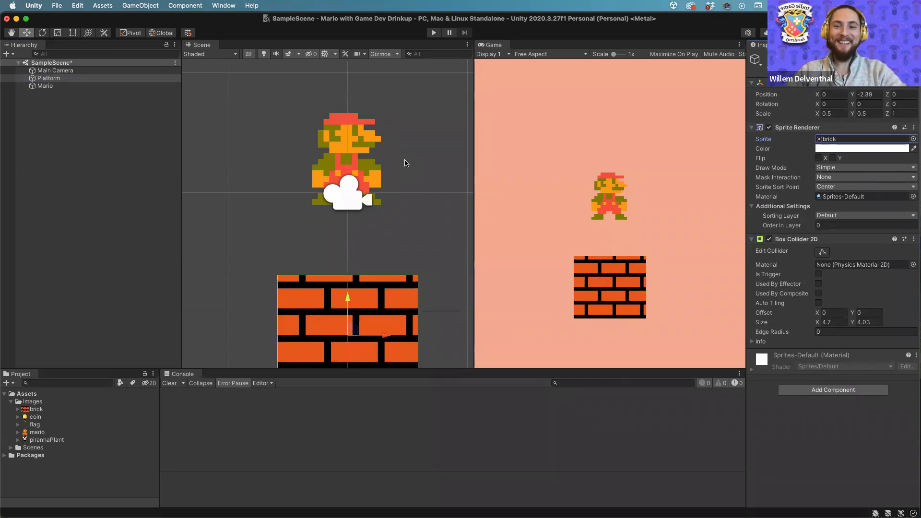
# Set the Platform's sprite to None.
pyautogui.click(913, 139)
pyautogui.moveTo(739, 138); pyautogui.dragTo(364, 74)
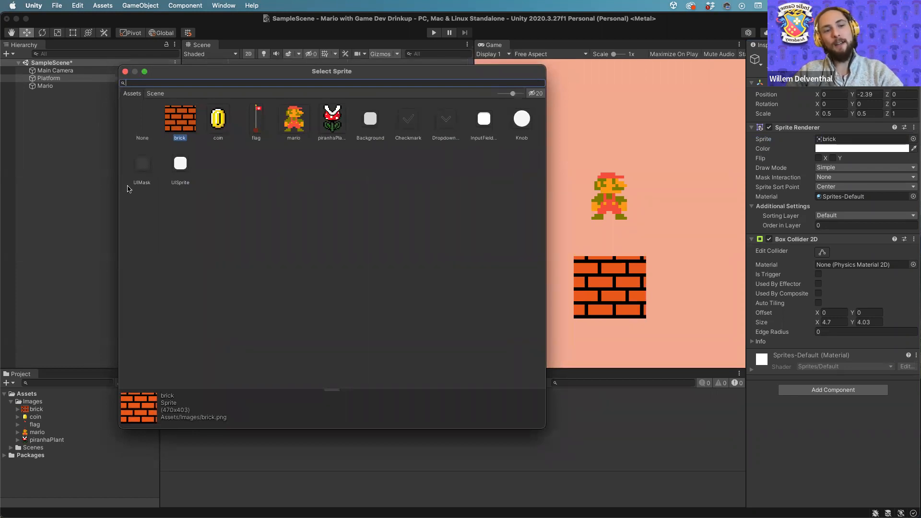
pyautogui.click(145, 129)
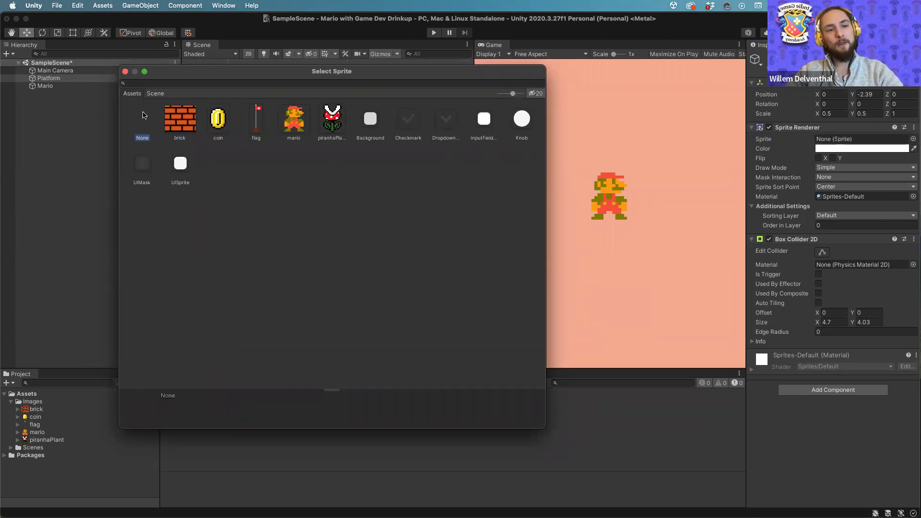
pyautogui.click(125, 72)
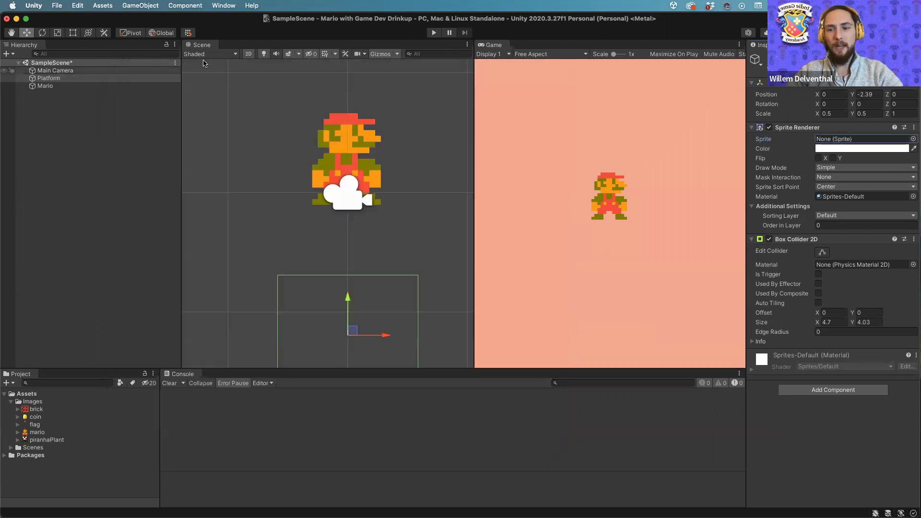
# Compare the sprites offered for the Platform with package assets hidden and shown, leaving the packages hidden.
pyautogui.click(913, 139)
pyautogui.moveTo(659, 134); pyautogui.dragTo(294, 90)
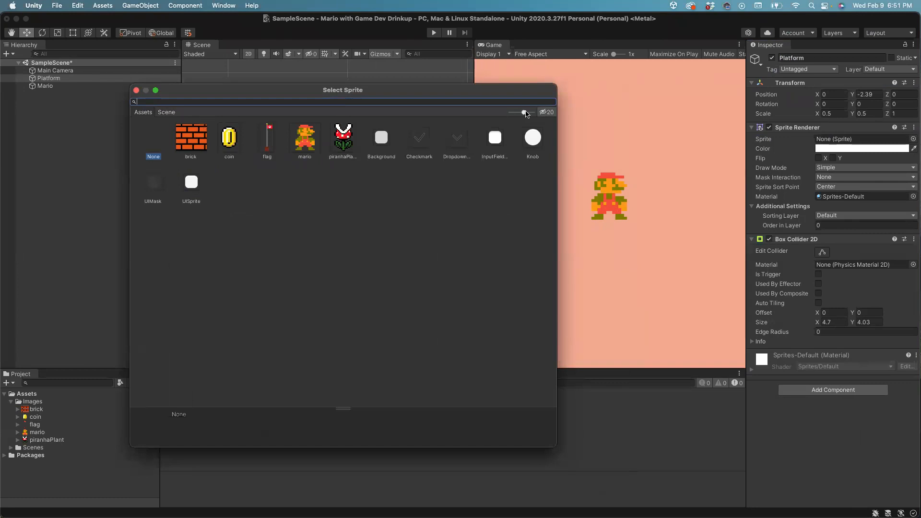
pyautogui.click(548, 112)
pyautogui.click(549, 112)
pyautogui.click(545, 113)
pyautogui.click(545, 113)
pyautogui.click(545, 113)
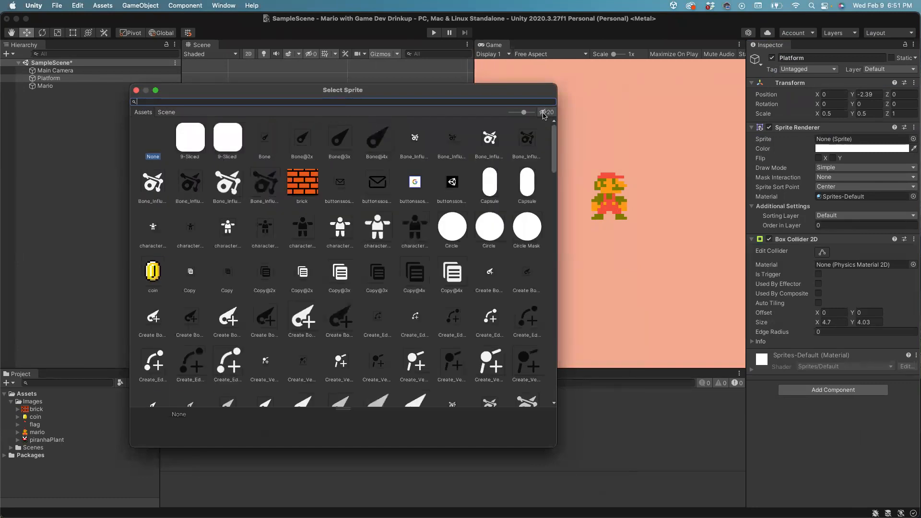
pyautogui.click(545, 114)
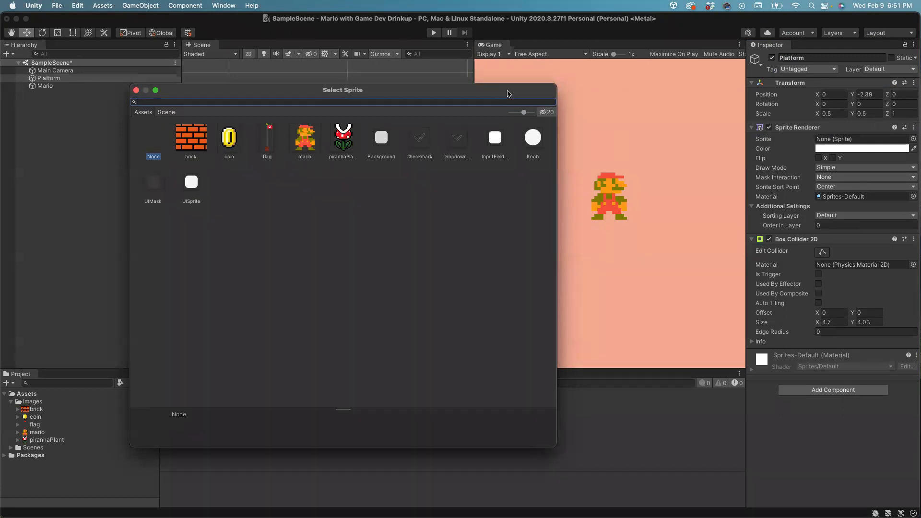
pyautogui.moveTo(544, 115); pyautogui.dragTo(540, 87)
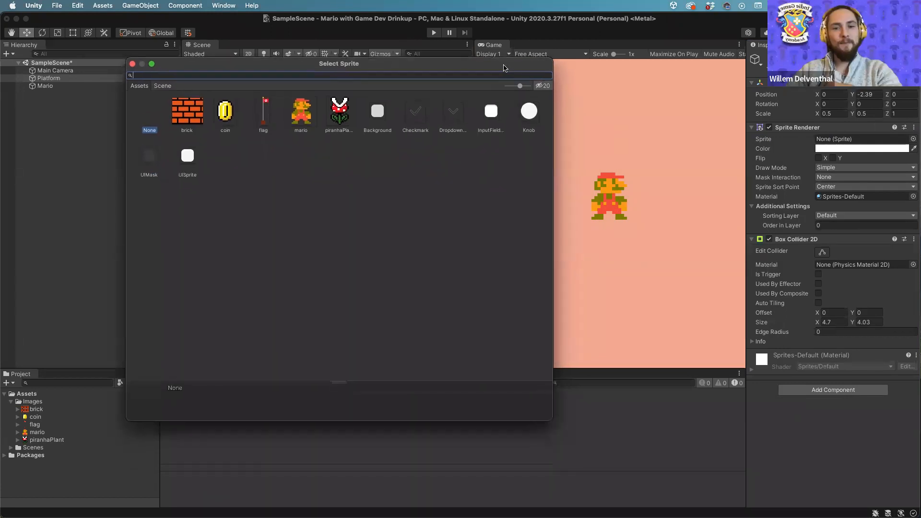
pyautogui.click(539, 85)
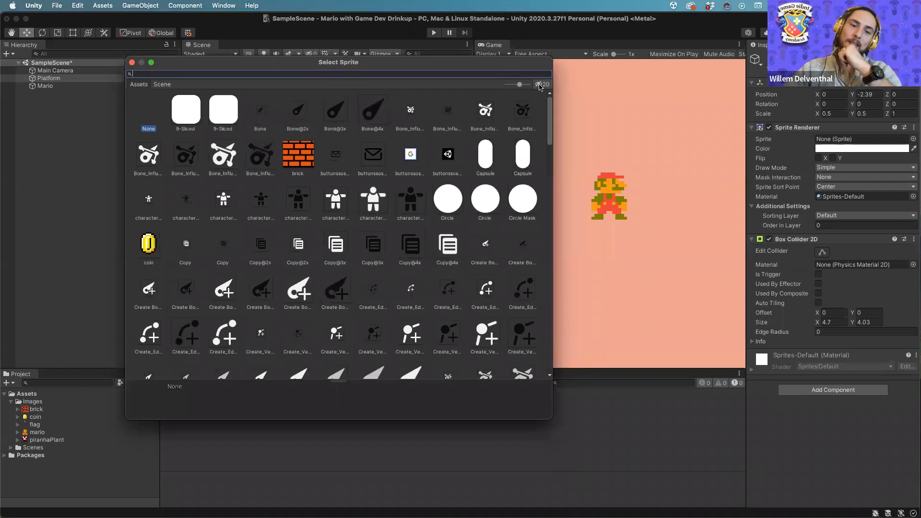
pyautogui.click(540, 86)
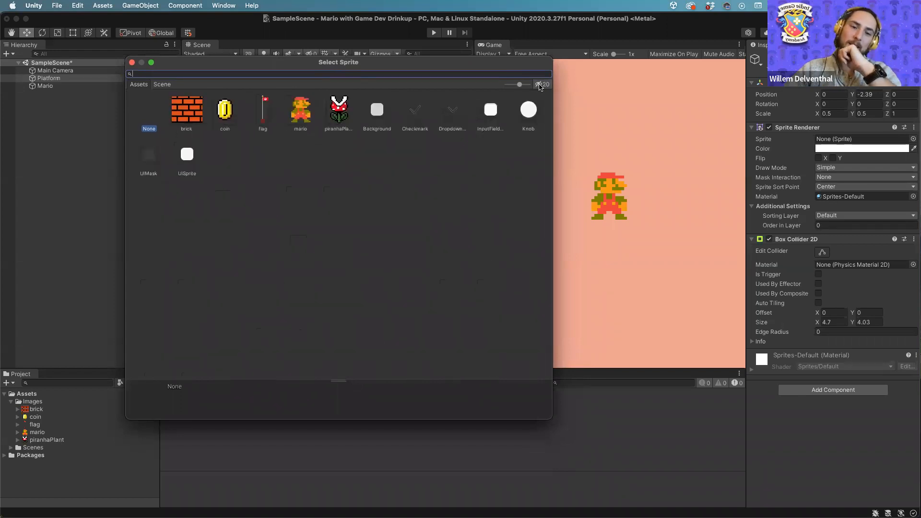
pyautogui.click(540, 86)
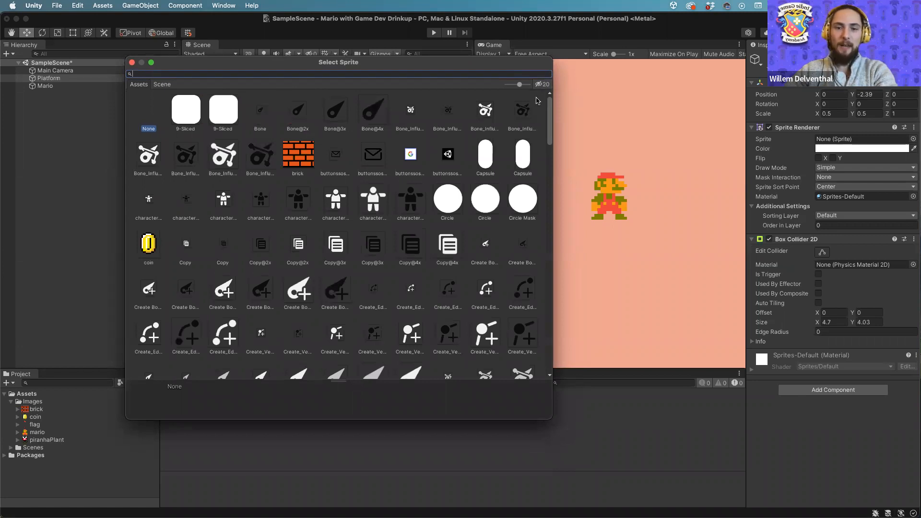
pyautogui.click(544, 85)
pyautogui.click(544, 86)
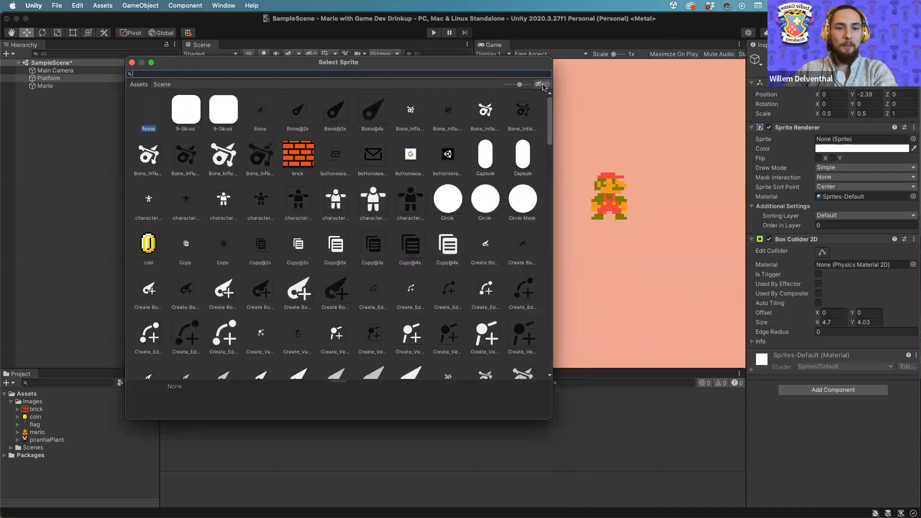
pyautogui.click(544, 86)
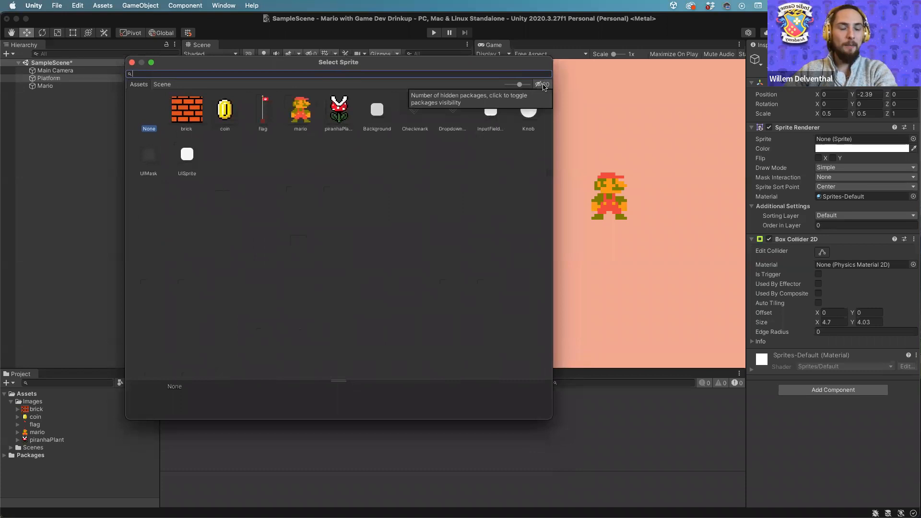
pyautogui.click(544, 85)
pyautogui.click(544, 85)
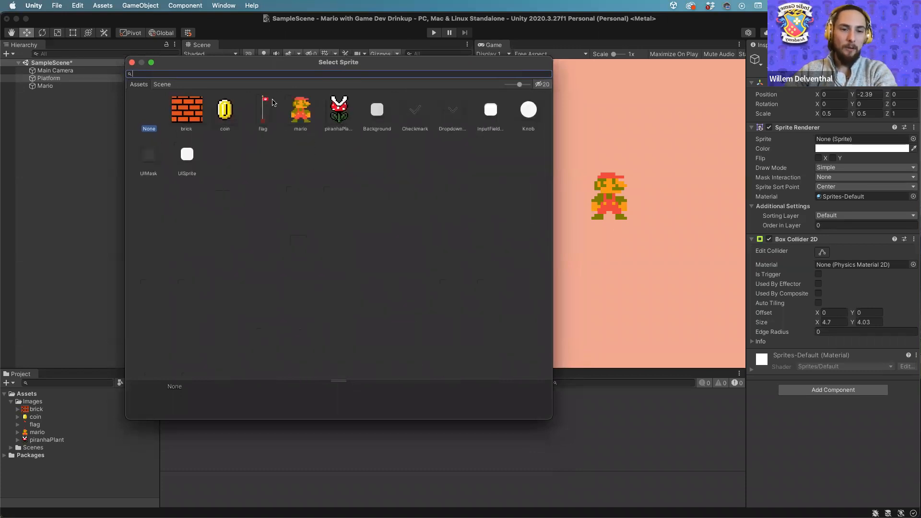
pyautogui.click(361, 172)
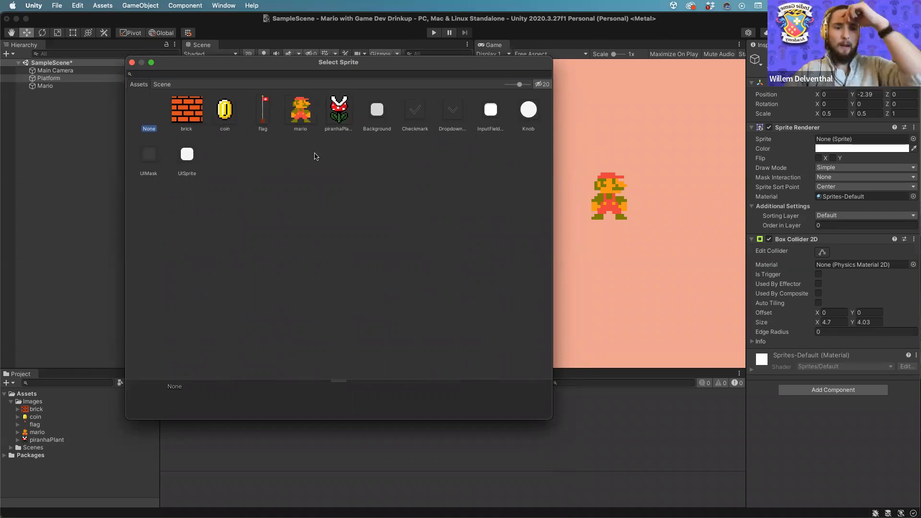
# Set the Platform's sprite to brick and close the sprite picker.
pyautogui.moveTo(314, 62); pyautogui.dragTo(542, 83)
pyautogui.click(424, 133)
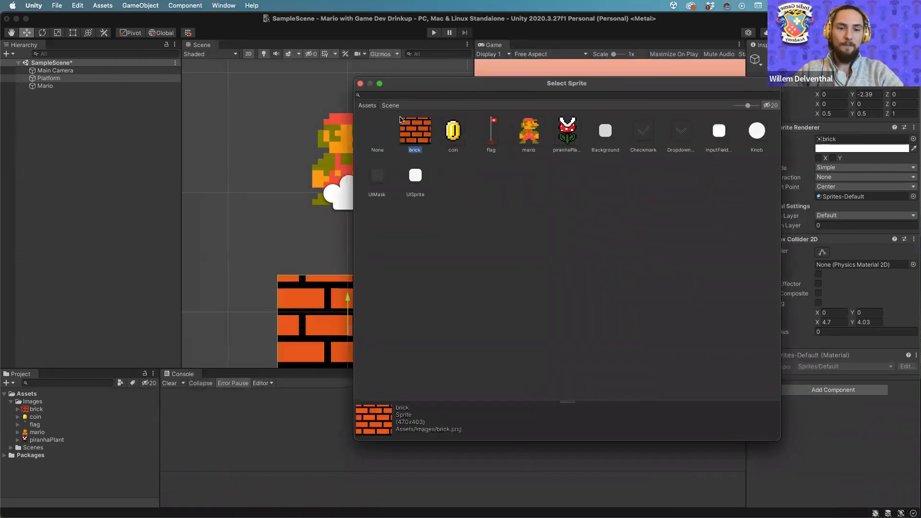
pyautogui.click(360, 84)
# Play-test the scene, examine how Mario's capsule collider rests on the brick Platform, and stop the game.
pyautogui.click(356, 140)
pyautogui.click(356, 139)
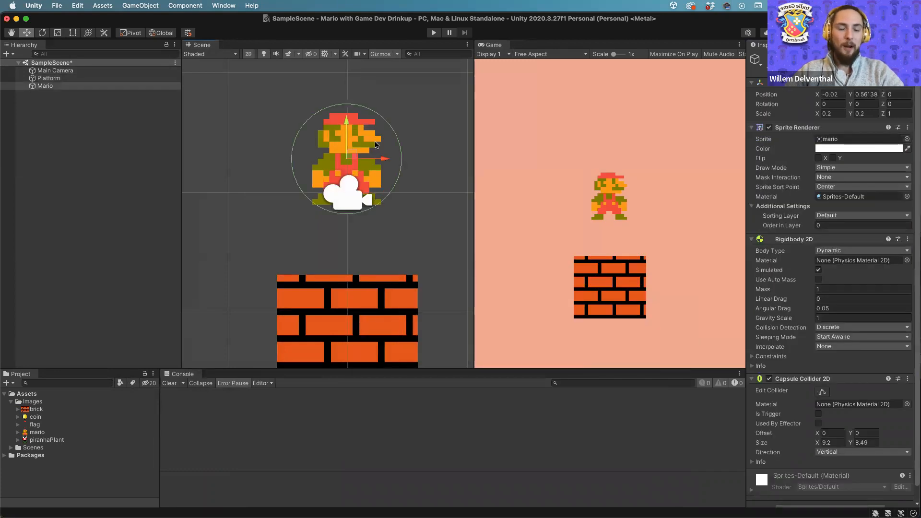
pyautogui.click(395, 297)
pyautogui.moveTo(716, 22); pyautogui.dragTo(718, 81)
pyautogui.click(435, 93)
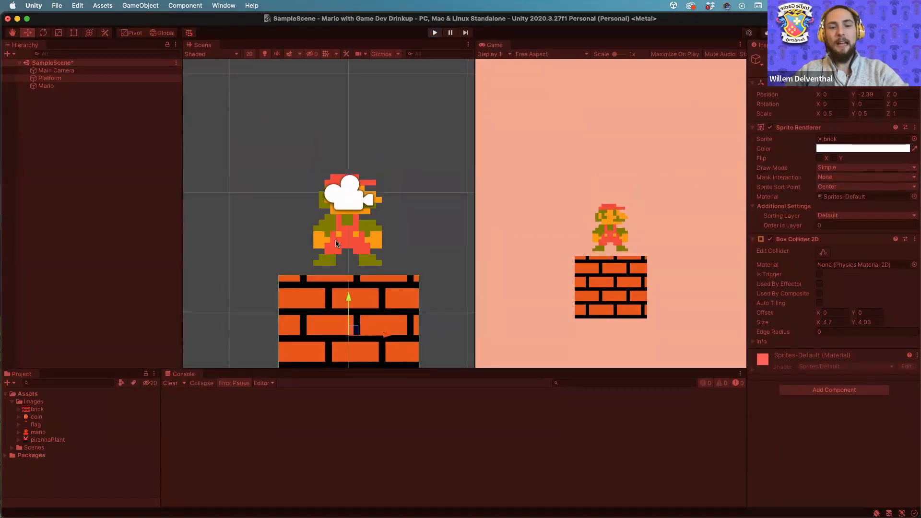
pyautogui.click(323, 233)
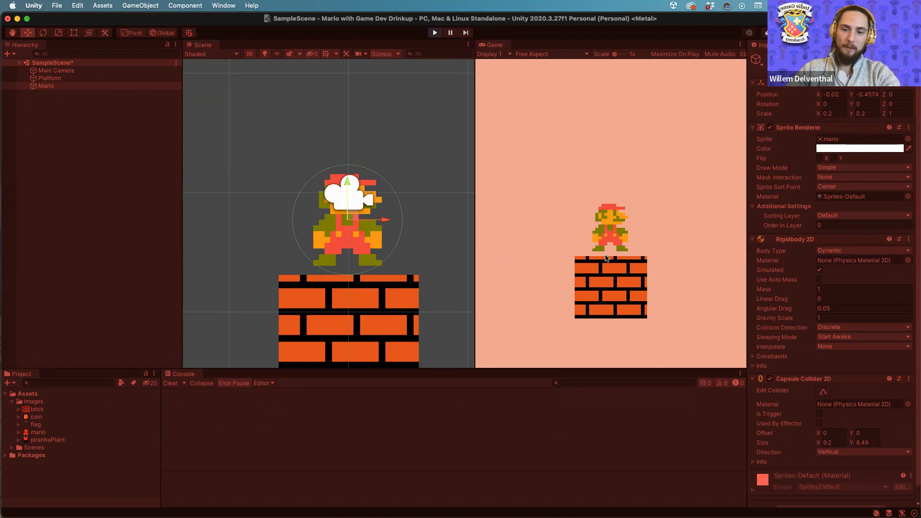
pyautogui.scroll(2, 305, 282)
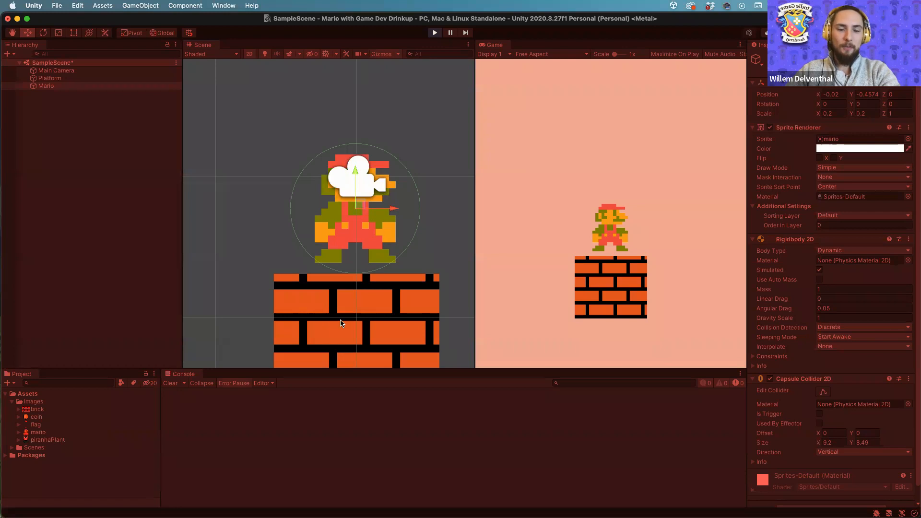
pyautogui.scroll(3, 340, 322)
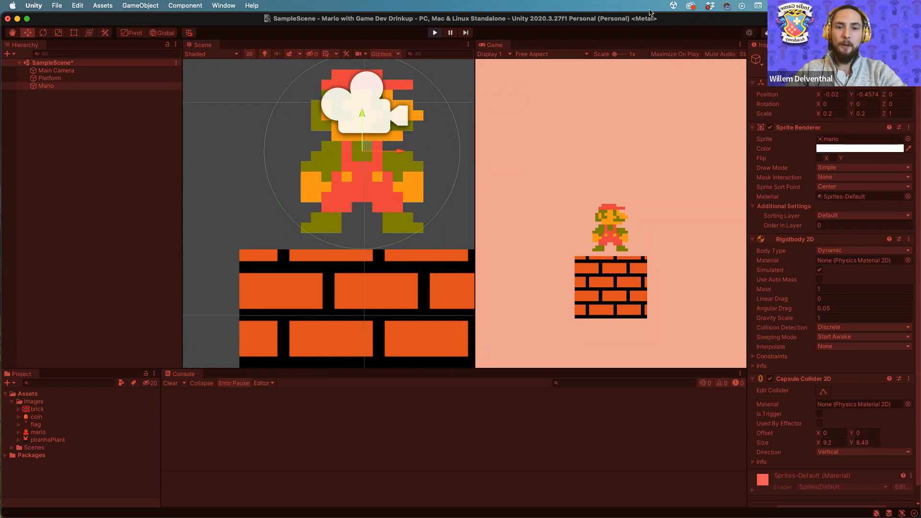
pyautogui.moveTo(693, 20); pyautogui.dragTo(695, 56)
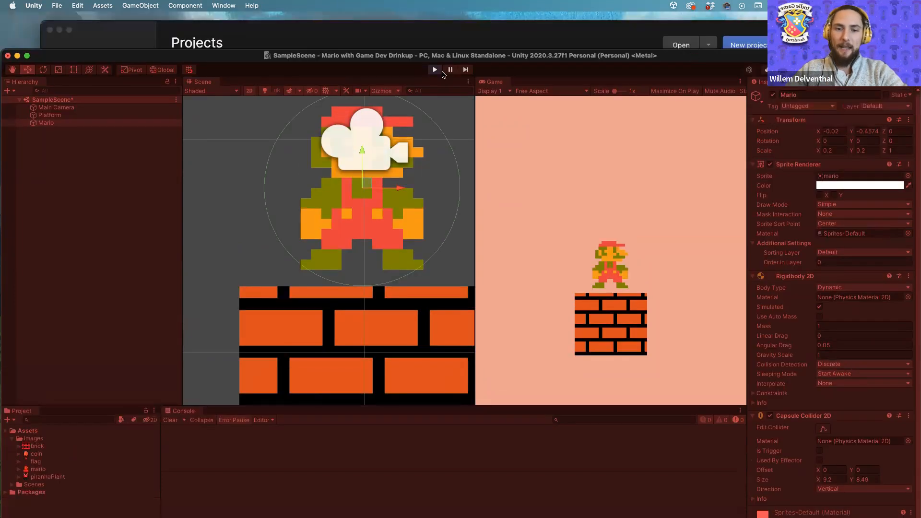
pyautogui.click(434, 69)
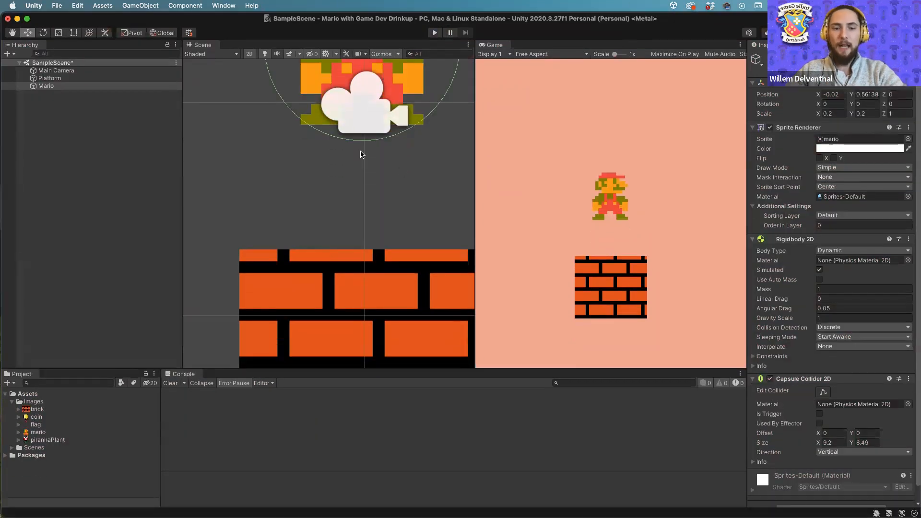
# Set the X size of Mario's Capsule Collider 2D to 6.
pyautogui.press('f')
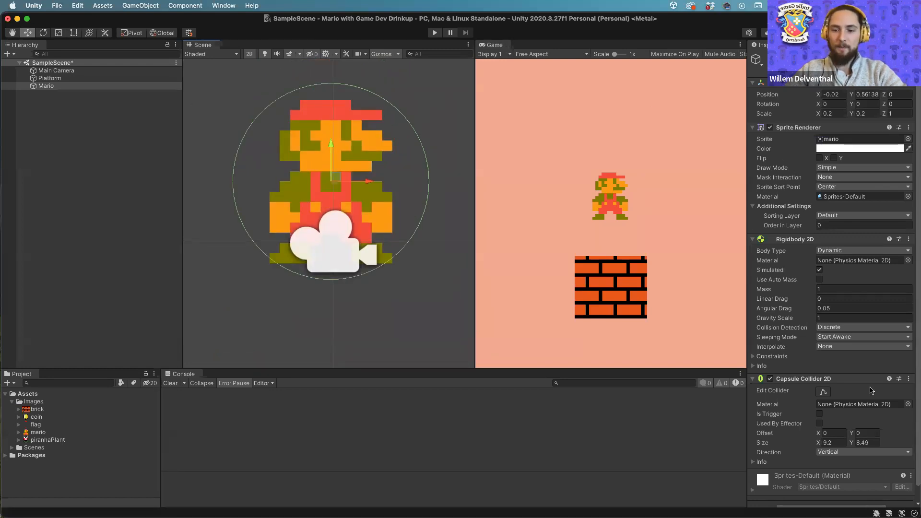
pyautogui.scroll(-2, 871, 390)
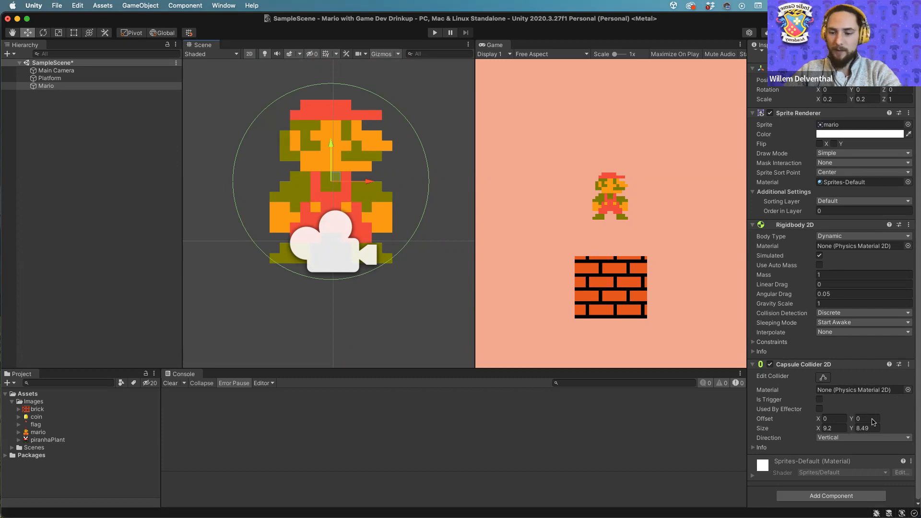
pyautogui.click(834, 428)
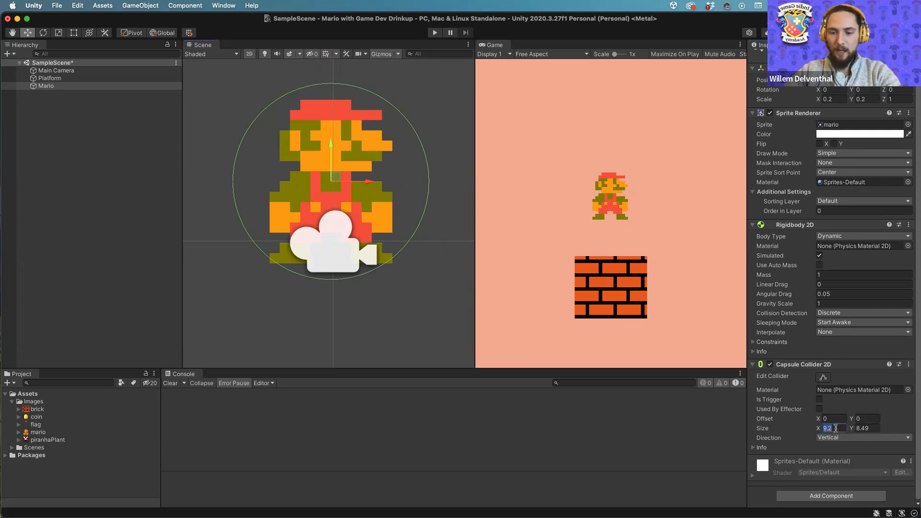
pyautogui.write('4')
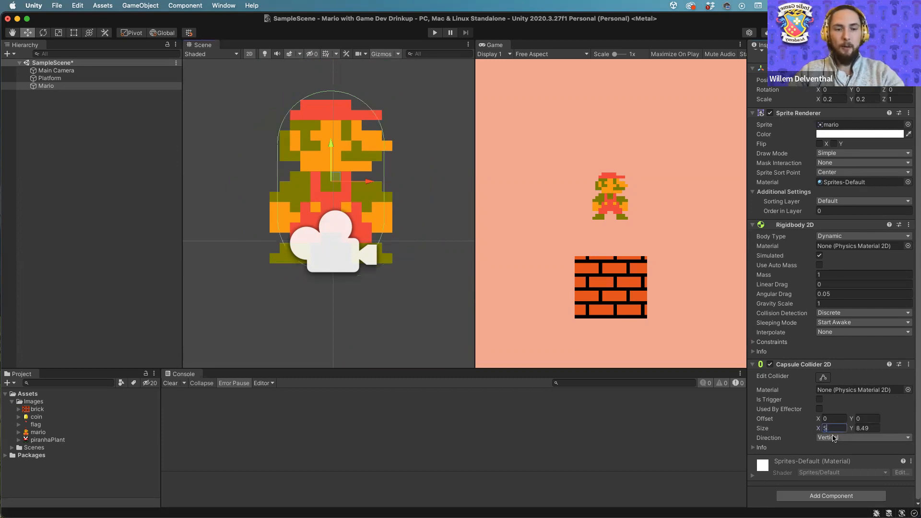
pyautogui.press('BackSpace')
pyautogui.write('6')
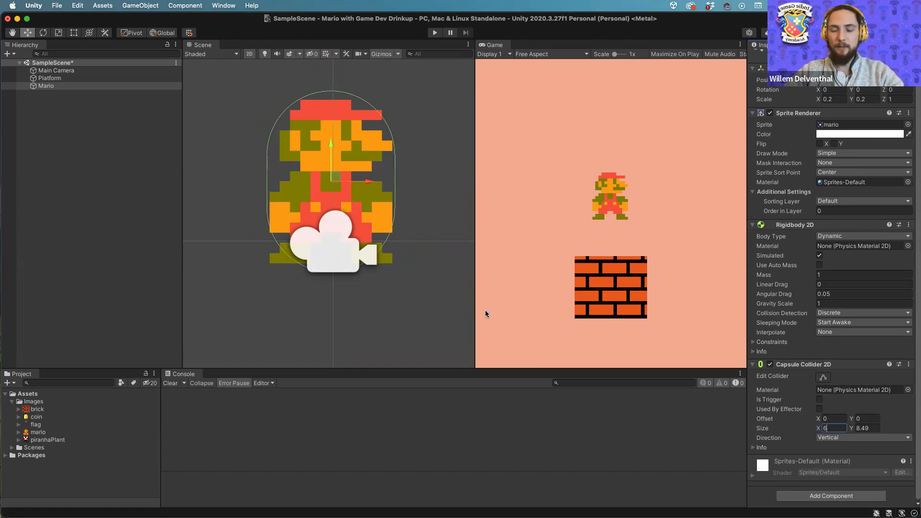
# Set the Y size of Mario's Capsule Collider 2D to 7.8 so its lower edge matches his feet.
pyautogui.scroll(5, 355, 272)
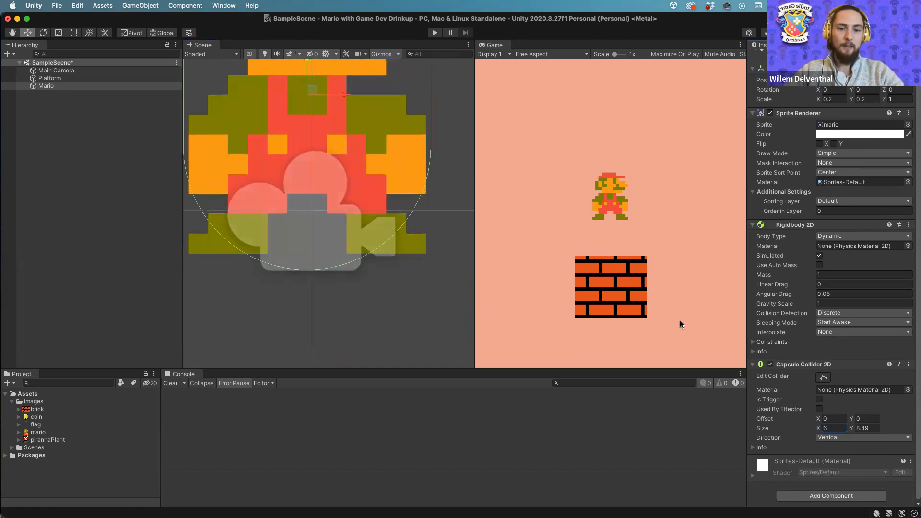
pyautogui.click(865, 428)
pyautogui.write('8')
pyautogui.press('Return')
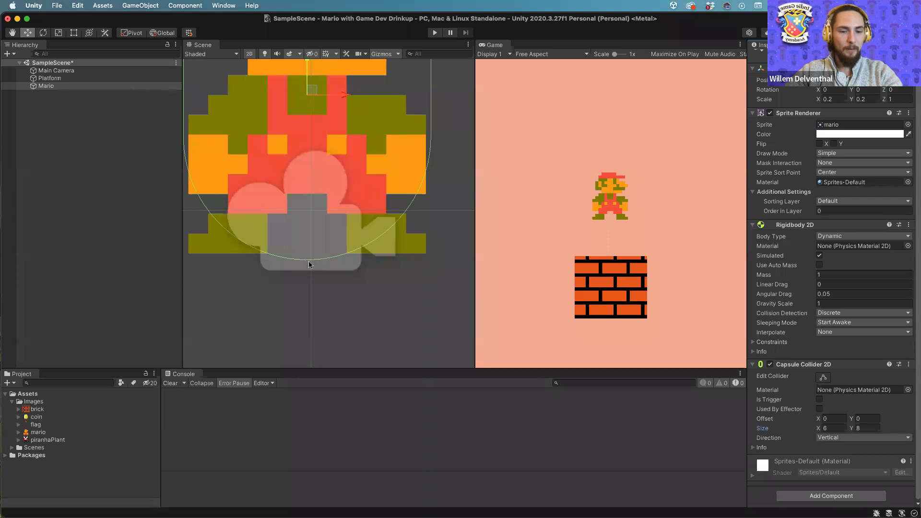
pyautogui.click(864, 428)
pyautogui.write('7.5')
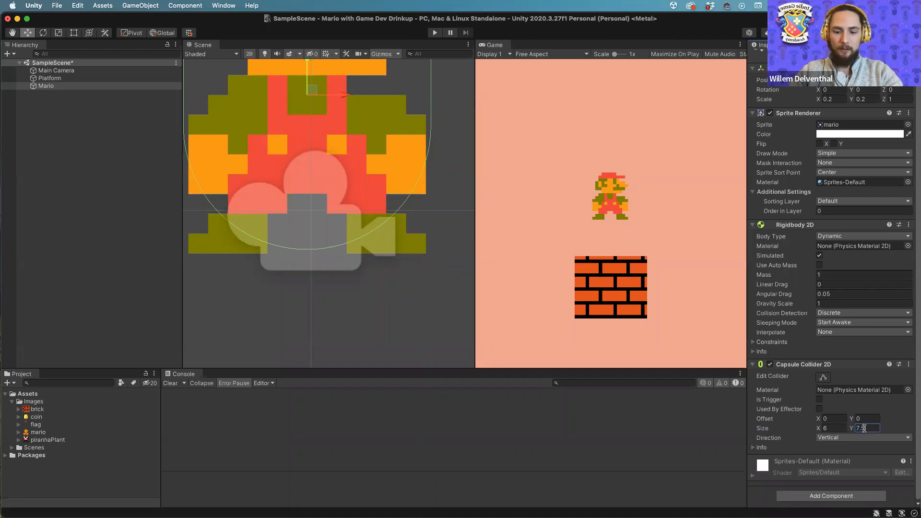
pyautogui.press('BackSpace')
pyautogui.write('8')
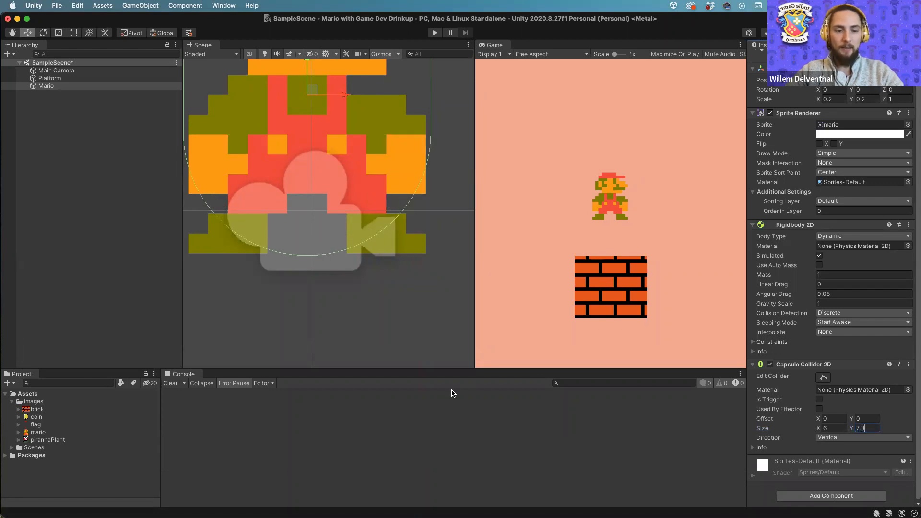
pyautogui.scroll(-5, 390, 287)
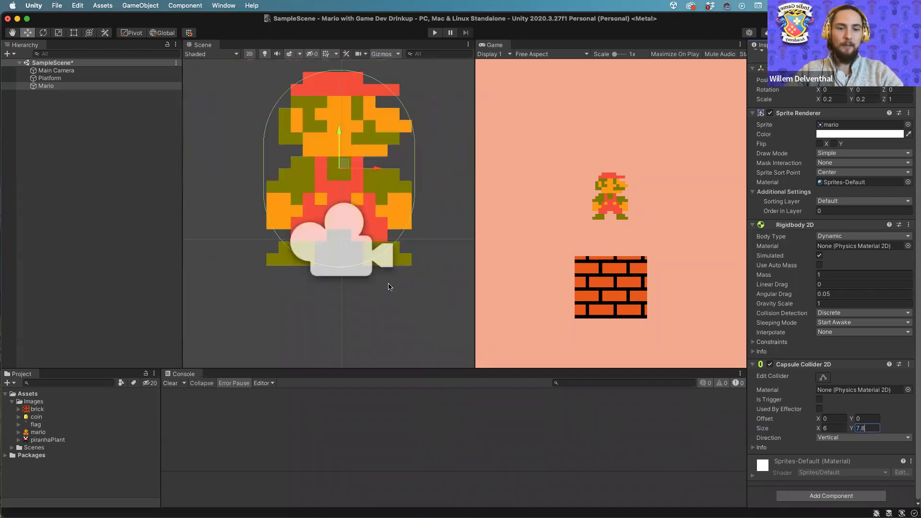
# Reset Mario's Capsule Collider 2D to its default values.
pyautogui.click(442, 226)
pyautogui.click(382, 161)
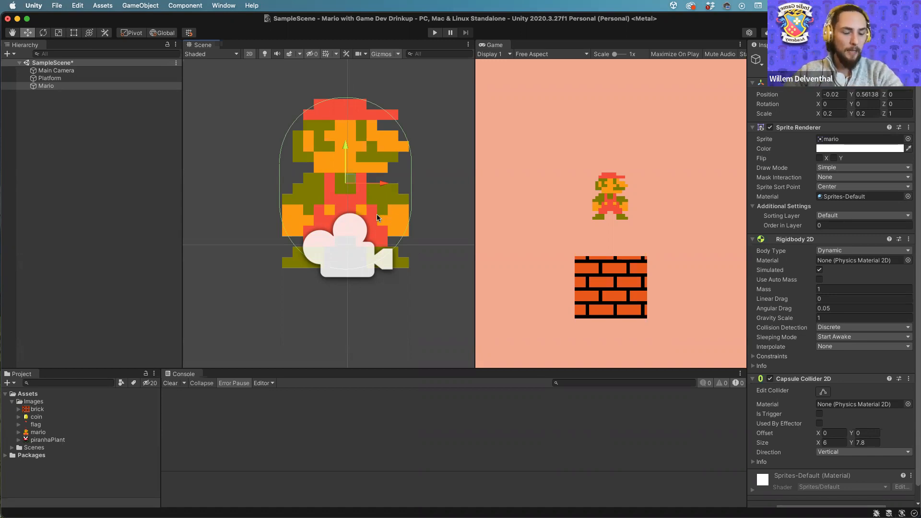
pyautogui.click(909, 379)
pyautogui.click(865, 389)
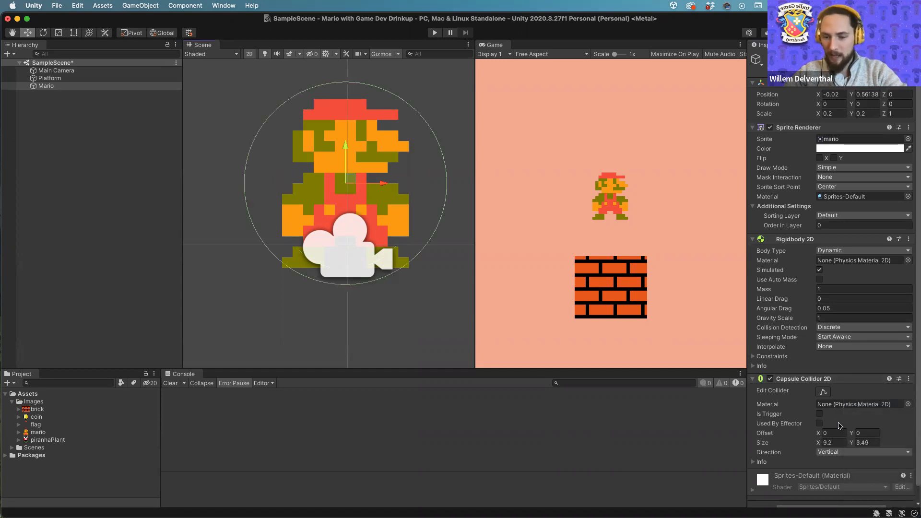
# Replace Mario's Capsule Collider 2D with a Polygon Collider 2D.
pyautogui.click(909, 378)
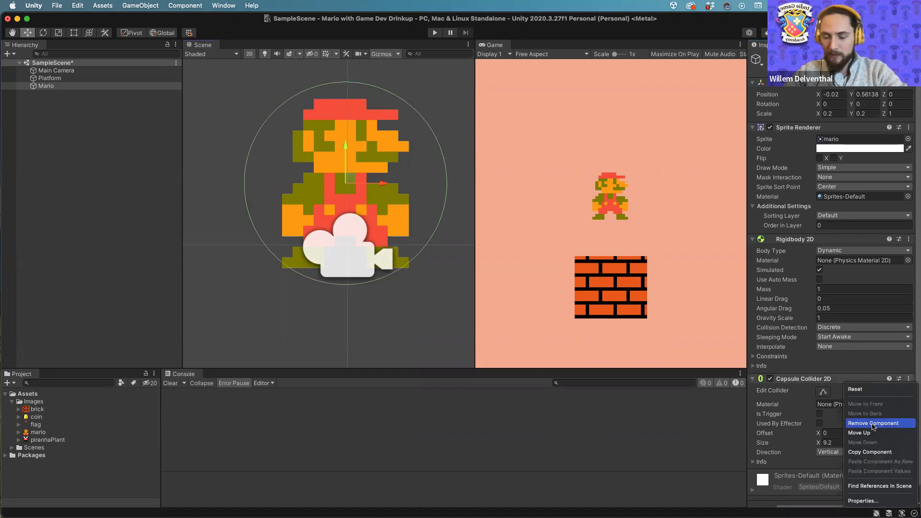
pyautogui.click(880, 423)
pyautogui.click(833, 411)
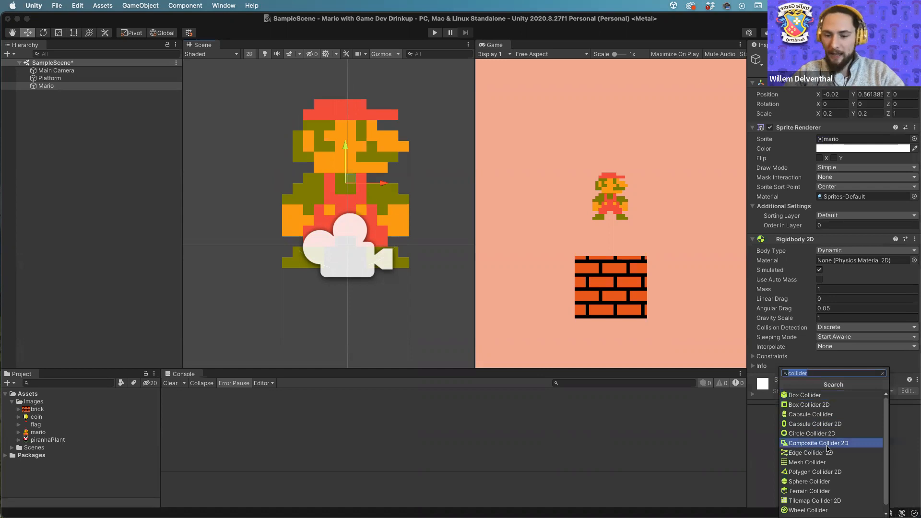
pyautogui.scroll(-1, 820, 444)
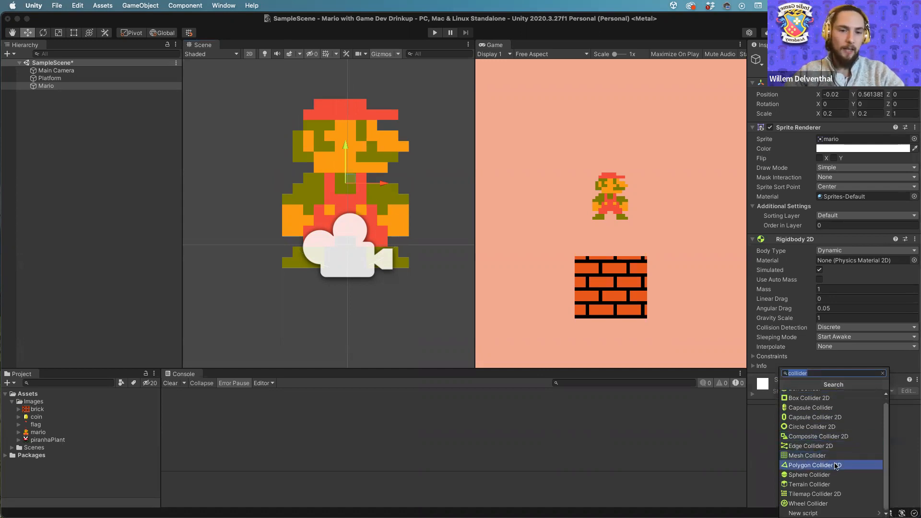
pyautogui.click(836, 466)
pyautogui.scroll(3, 403, 135)
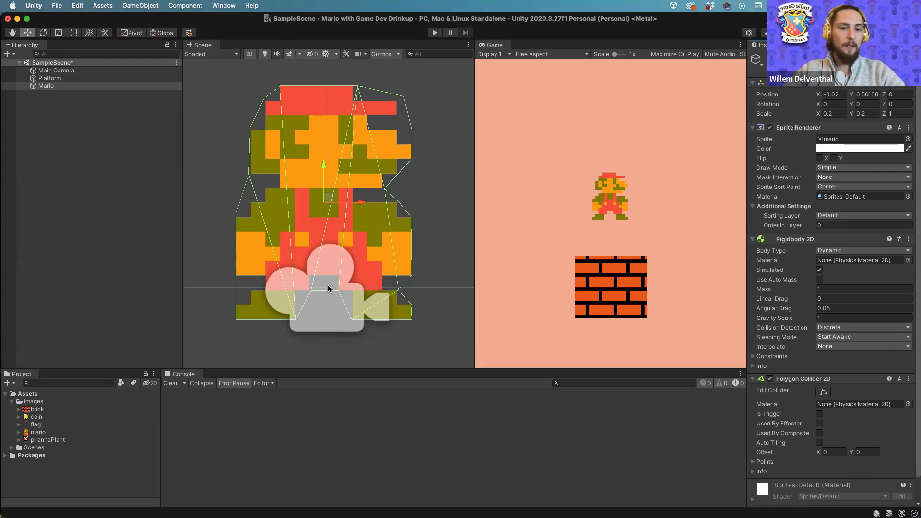
# Replace Mario's Polygon Collider 2D with a Capsule Collider 2D.
pyautogui.click(909, 379)
pyautogui.click(882, 423)
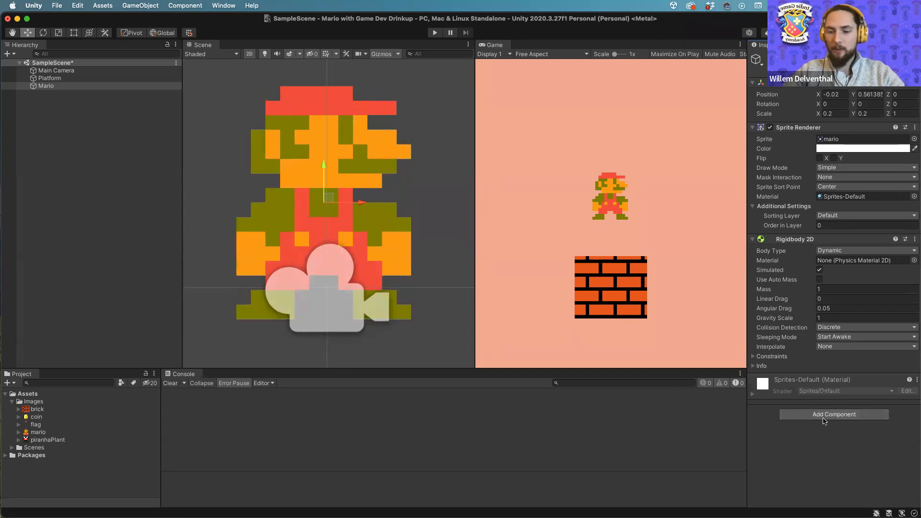
pyautogui.click(830, 413)
pyautogui.click(815, 418)
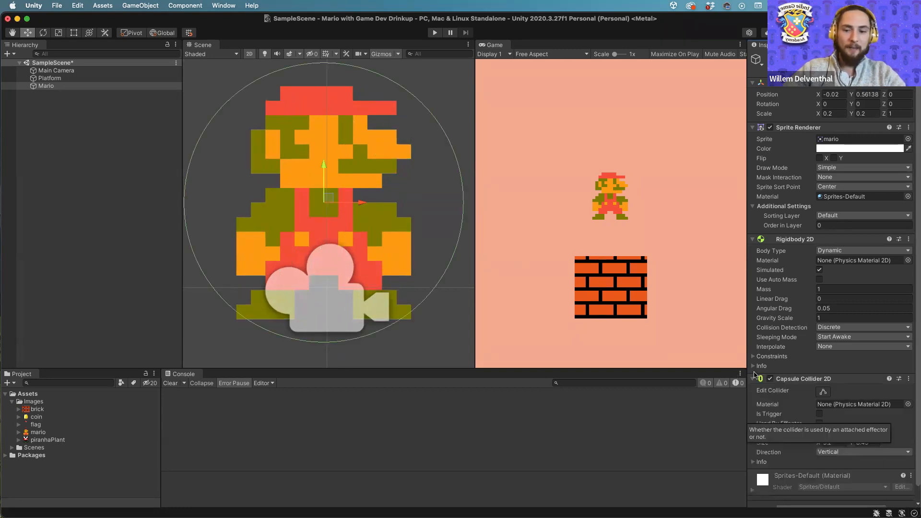
# Set Mario's Capsule Collider 2D size to X 6 and Y 7.8, and save the scene.
pyautogui.click(830, 444)
pyautogui.write('6')
pyautogui.click(861, 443)
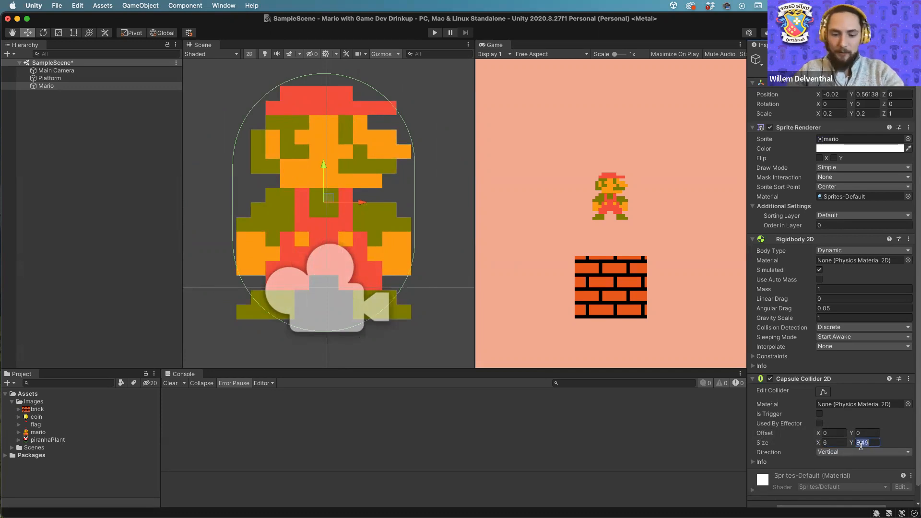
pyautogui.write('7.8')
pyautogui.click(464, 214)
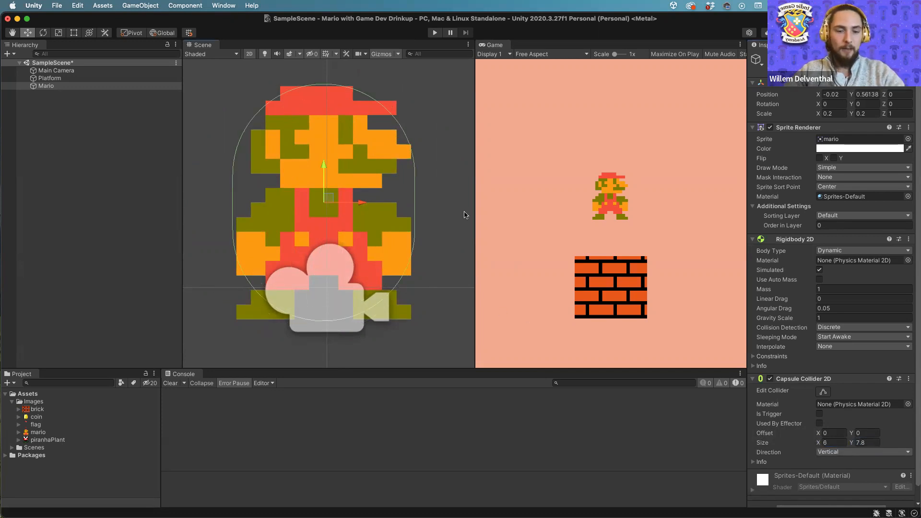
pyautogui.scroll(-3, 397, 155)
pyautogui.scroll(-4, 398, 156)
pyautogui.press('super+s')
# Run the game to check how Mario lands on the Platform with the capsule collider, and stop it.
pyautogui.moveTo(677, 23); pyautogui.dragTo(698, 20)
pyautogui.click(434, 63)
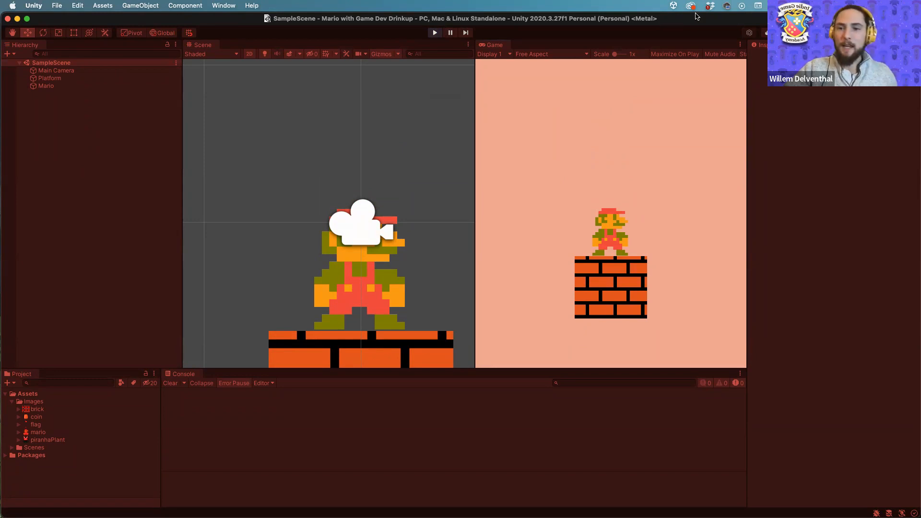
pyautogui.moveTo(723, 20); pyautogui.dragTo(749, 58)
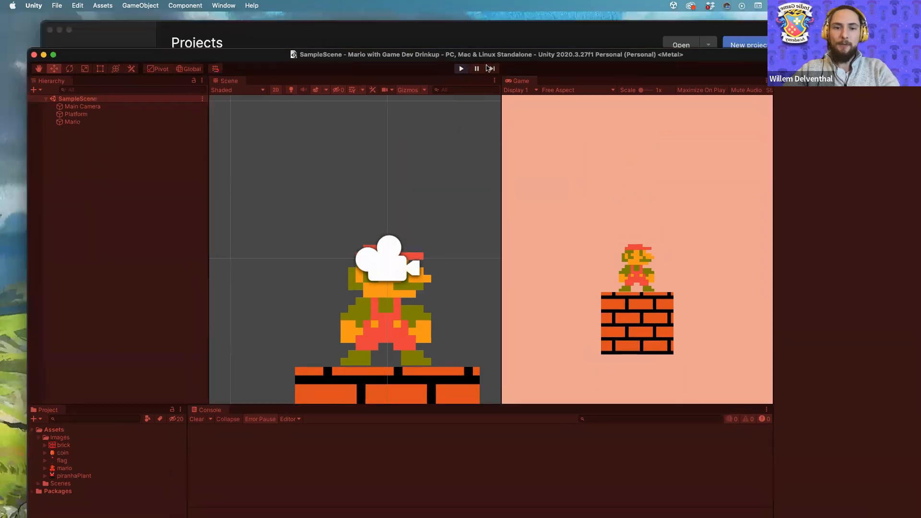
pyautogui.click(460, 67)
pyautogui.moveTo(584, 53); pyautogui.dragTo(560, 6)
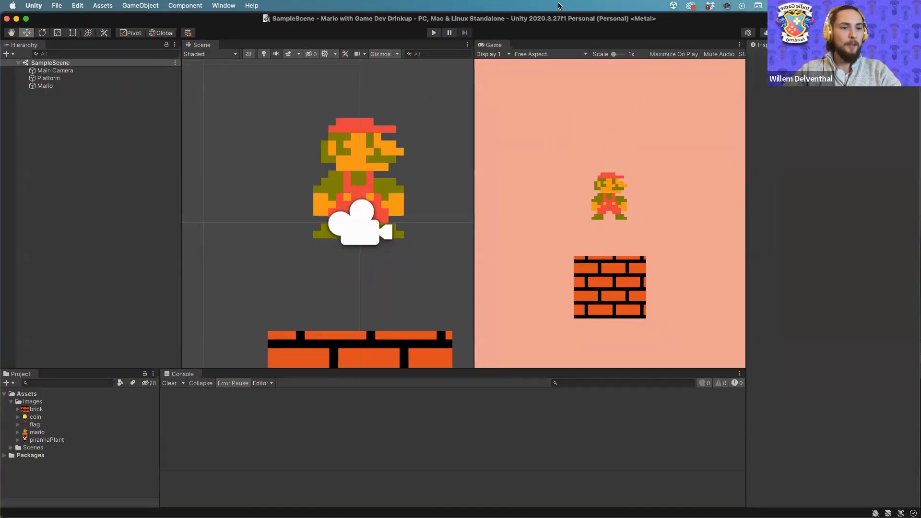
# Duplicate the Platform and move the copy along X to about 2.56, leaving a small gap beside the original.
pyautogui.scroll(-3, 337, 234)
pyautogui.click(385, 312)
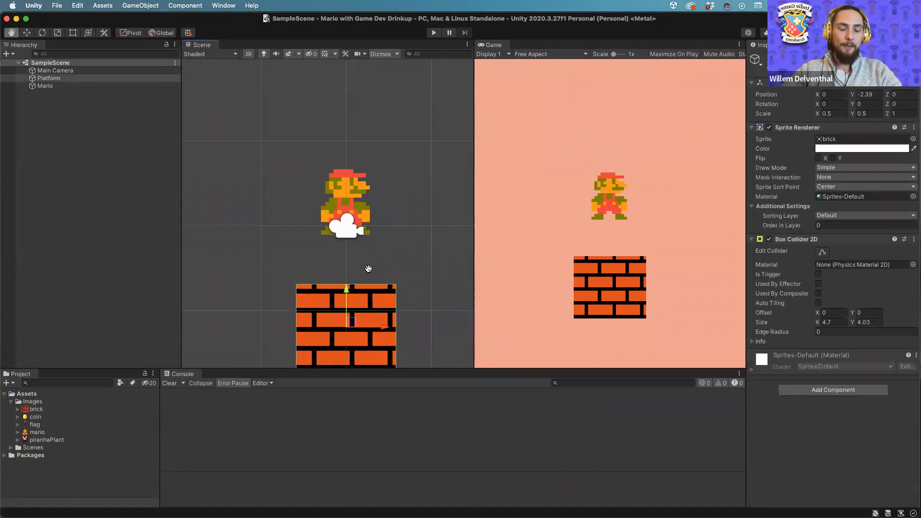
pyautogui.moveTo(365, 269); pyautogui.dragTo(283, 166, button='middle')
pyautogui.scroll(-2, 298, 173)
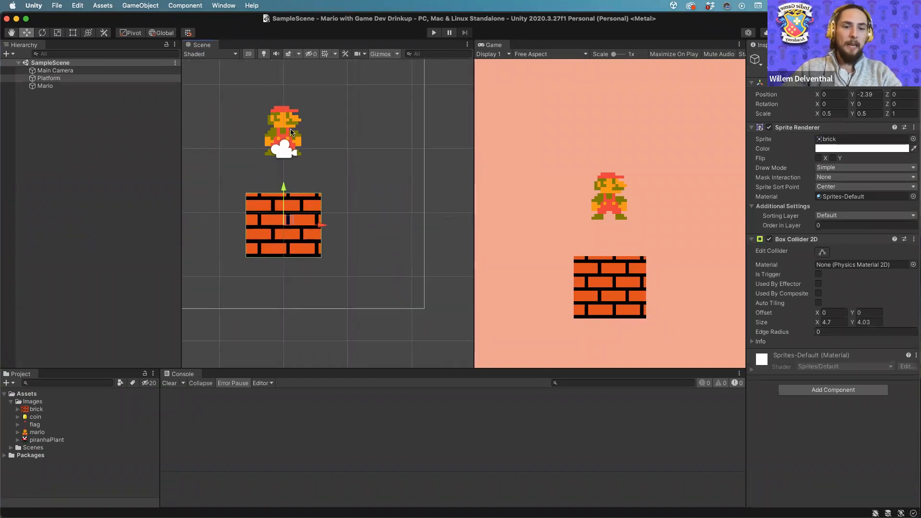
pyautogui.click(48, 78)
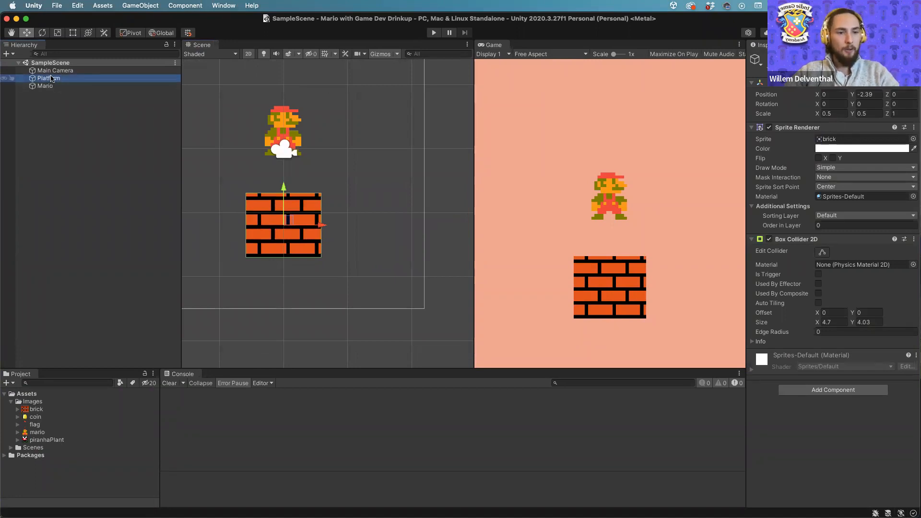
pyautogui.press('super+d')
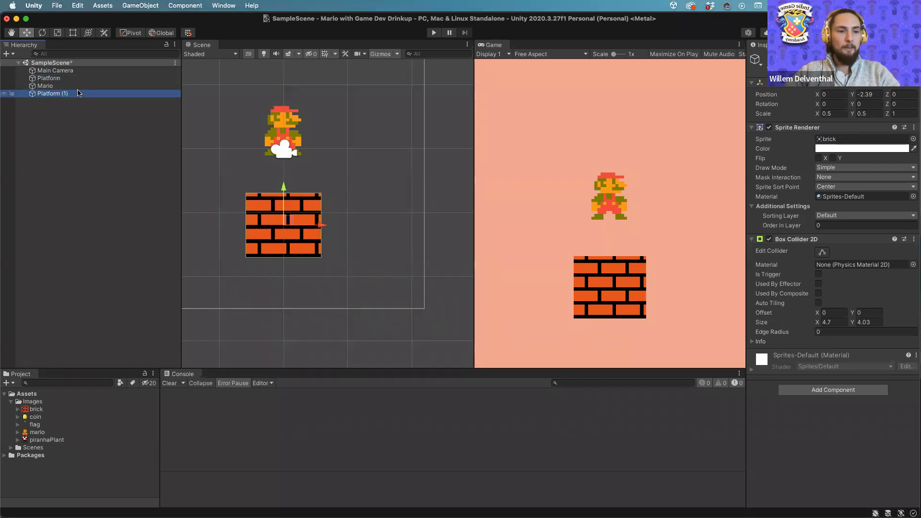
pyautogui.press('super+z')
pyautogui.press('super+d')
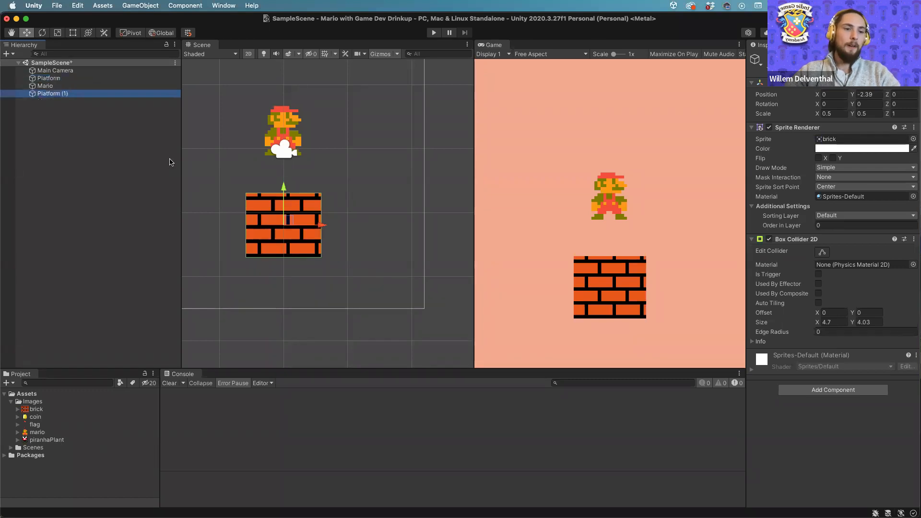
pyautogui.moveTo(315, 234); pyautogui.dragTo(396, 234)
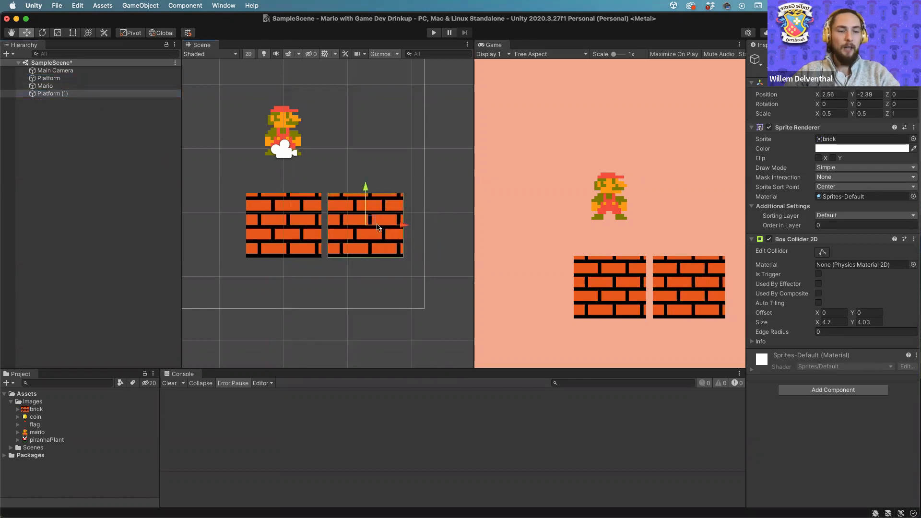
# Duplicate the second platform and place the copy in the same row at about X 5.13.
pyautogui.press('super+d')
pyautogui.moveTo(406, 226); pyautogui.dragTo(479, 228)
pyautogui.scroll(-1, 431, 278)
pyautogui.scroll(-2, 430, 278)
pyautogui.moveTo(430, 278); pyautogui.dragTo(366, 309, button='middle')
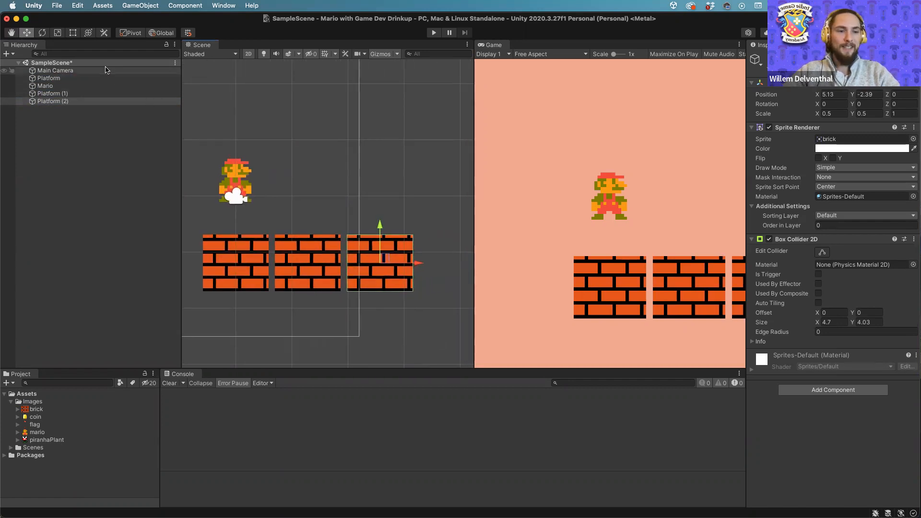
# Duplicate the third platform and place the copy higher and just past the right end of the row.
pyautogui.press('super+d')
pyautogui.moveTo(380, 228); pyautogui.dragTo(380, 163)
pyautogui.moveTo(416, 198); pyautogui.dragTo(481, 199)
pyautogui.click(441, 245)
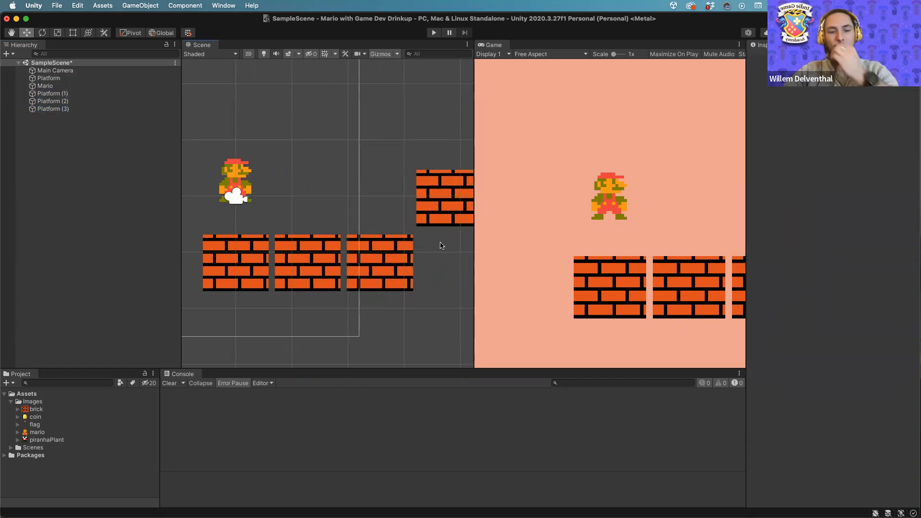
pyautogui.scroll(-5, 441, 245)
pyautogui.moveTo(387, 271); pyautogui.dragTo(366, 268, button='middle')
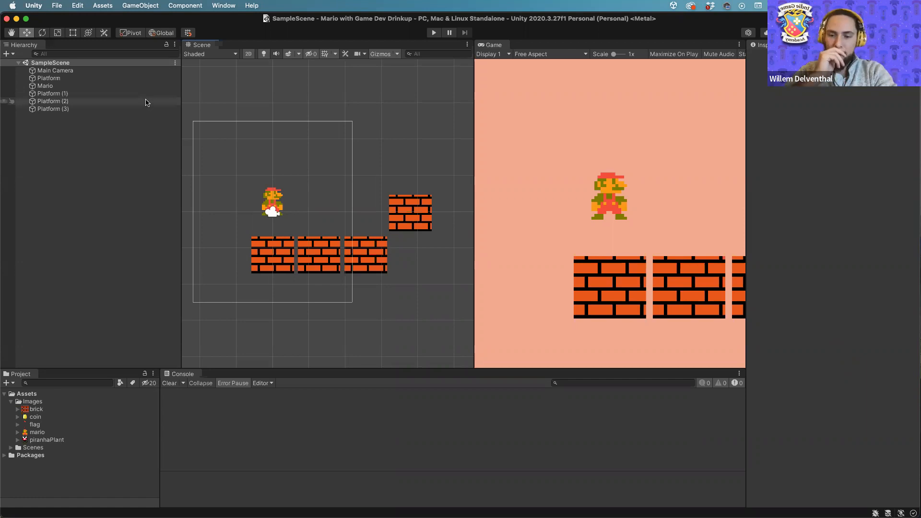
# Examine Mario's capsule outline in the scene and open the mario image from the Images folder in Preview.
pyautogui.click(115, 86)
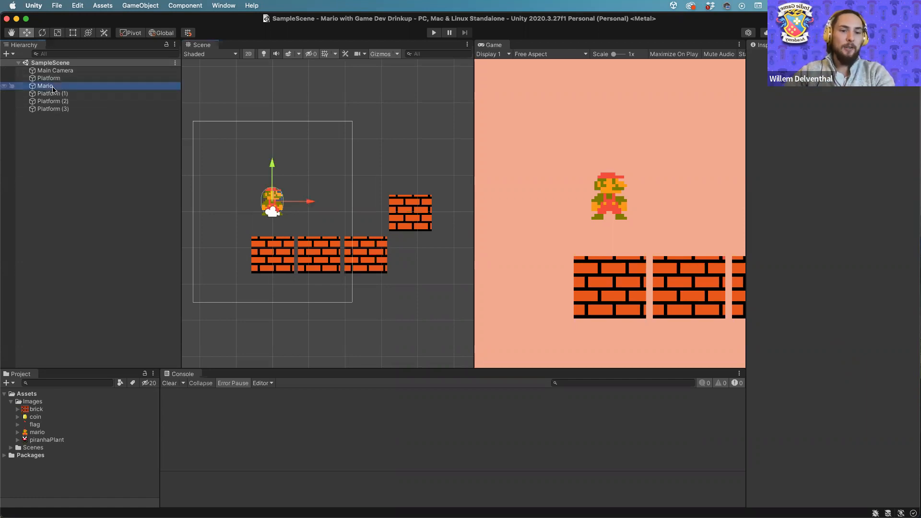
pyautogui.scroll(5, 276, 198)
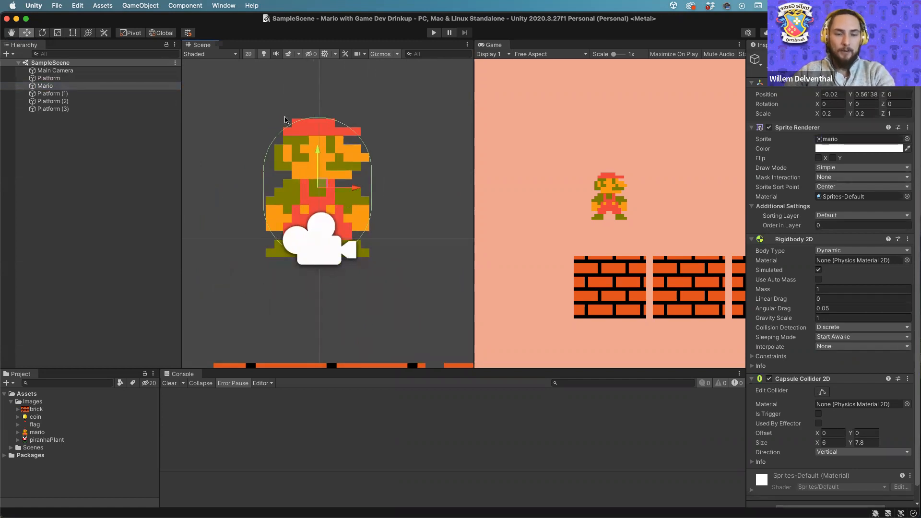
pyautogui.moveTo(761, 517)
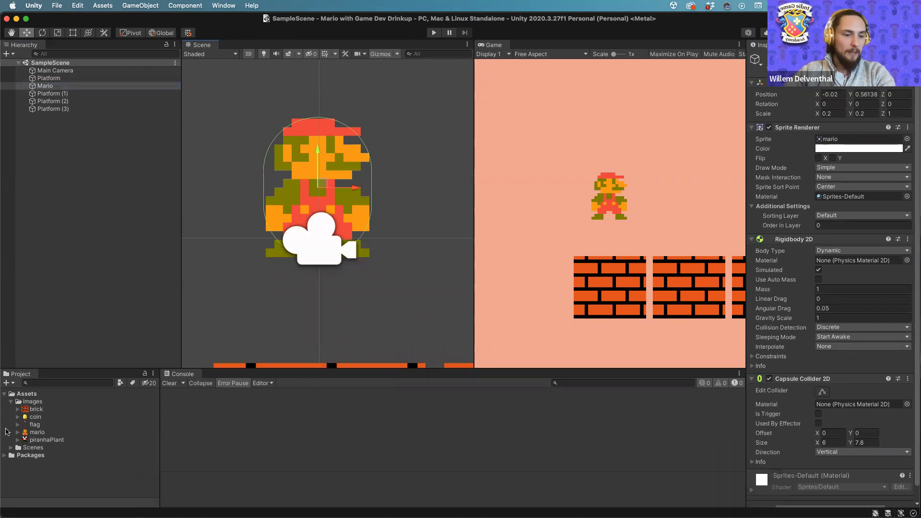
pyautogui.click(34, 432)
pyautogui.press('super+Tab')
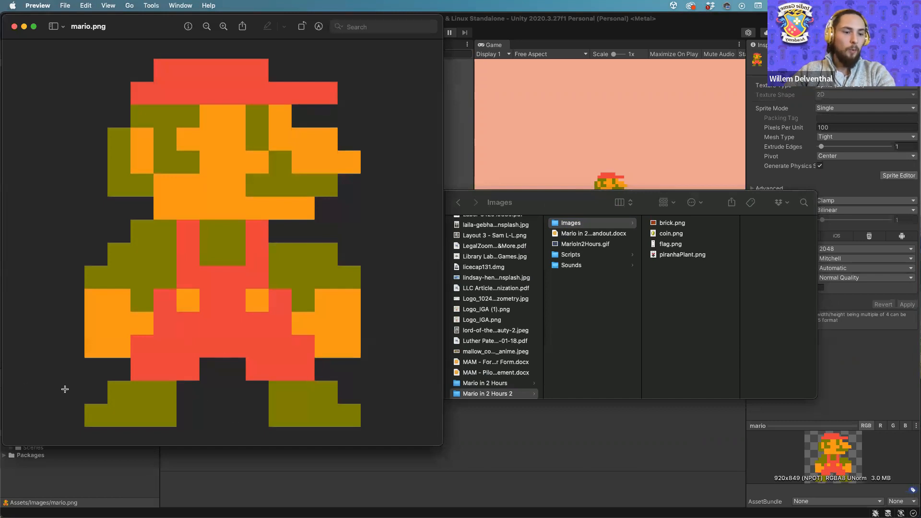
pyautogui.moveTo(125, 18); pyautogui.dragTo(413, 16)
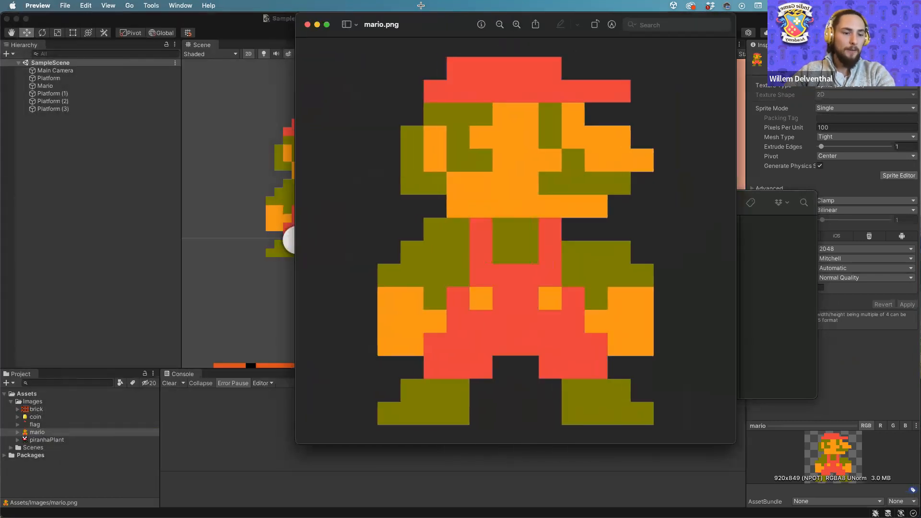
# Open the coin image beside the mario image to compare their shapes, and close the coin image.
pyautogui.doubleClick(34, 417)
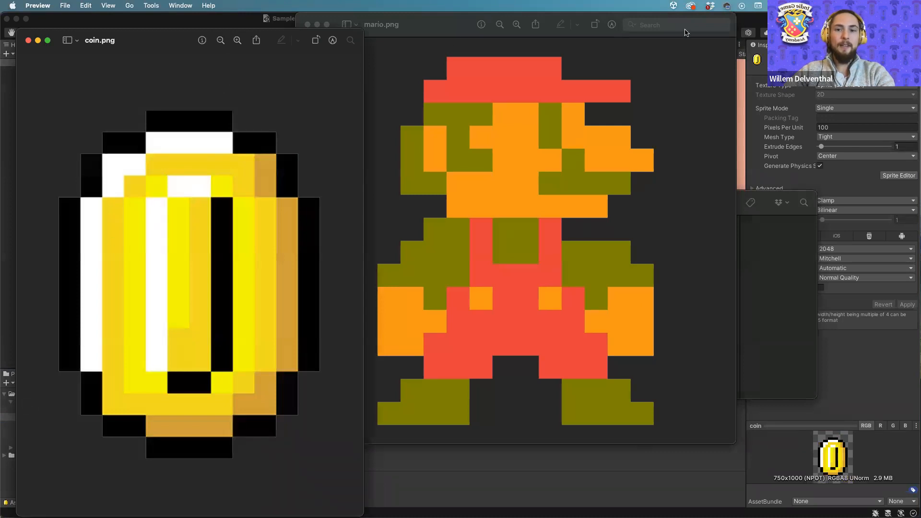
pyautogui.moveTo(666, 18); pyautogui.dragTo(750, 38)
pyautogui.moveTo(202, 40); pyautogui.dragTo(198, 25)
pyautogui.click(586, 197)
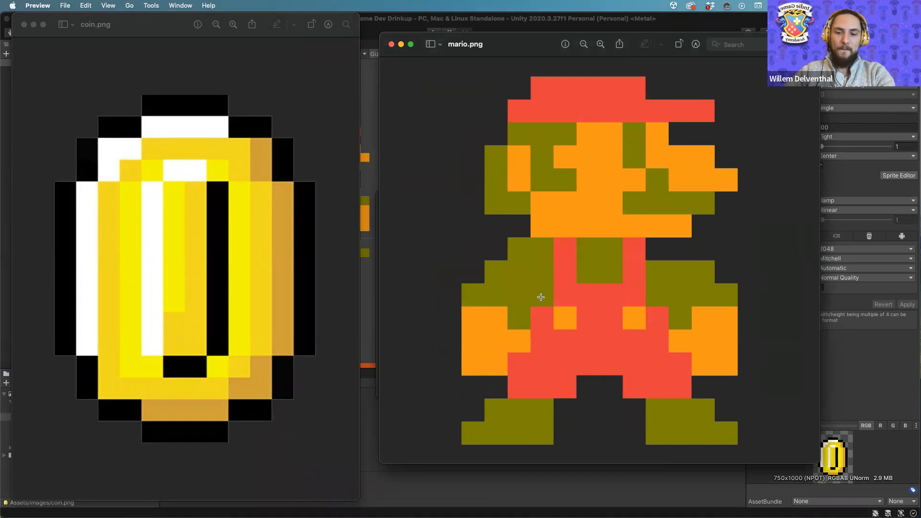
pyautogui.click(23, 27)
# Compare the brick image with the mario image side by side, close both, and return to Unity.
pyautogui.doubleClick(36, 409)
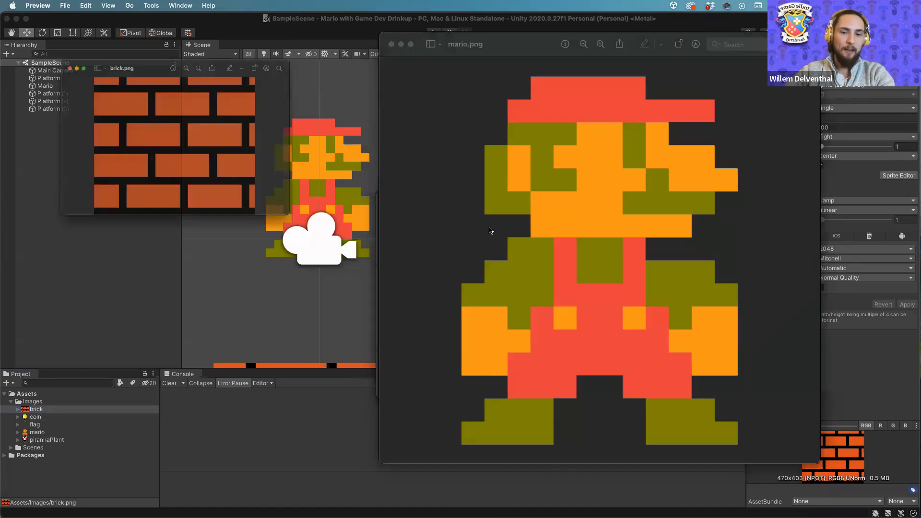
pyautogui.moveTo(331, 242); pyautogui.dragTo(324, 322)
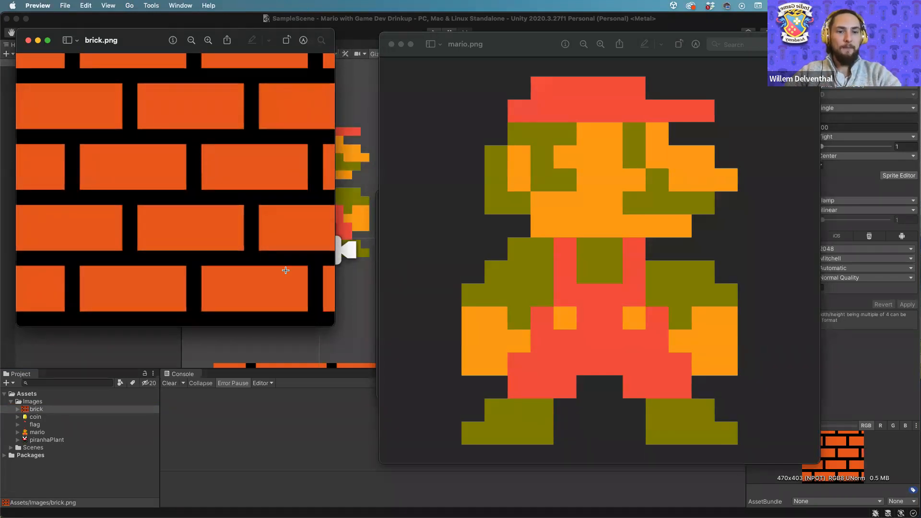
pyautogui.moveTo(552, 44); pyautogui.dragTo(539, 23)
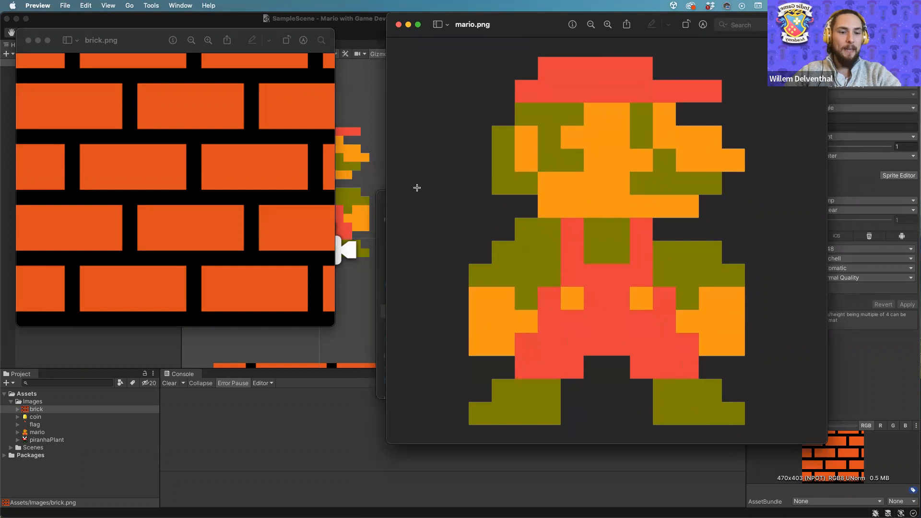
pyautogui.click(29, 41)
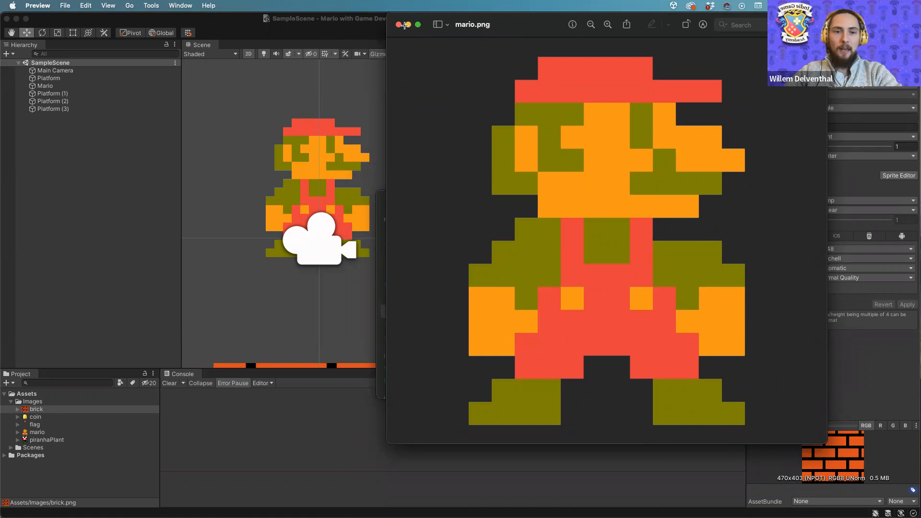
pyautogui.moveTo(676, 17); pyautogui.dragTo(694, 71)
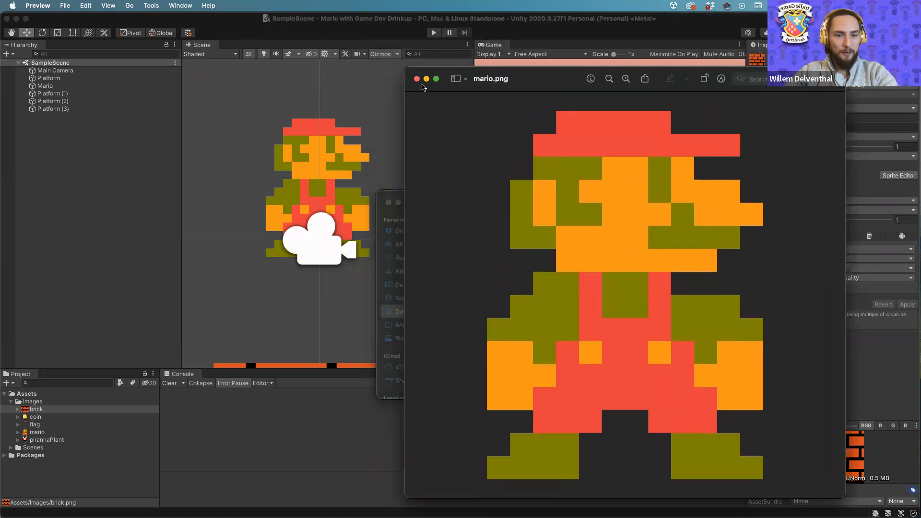
pyautogui.click(416, 79)
pyautogui.click(421, 164)
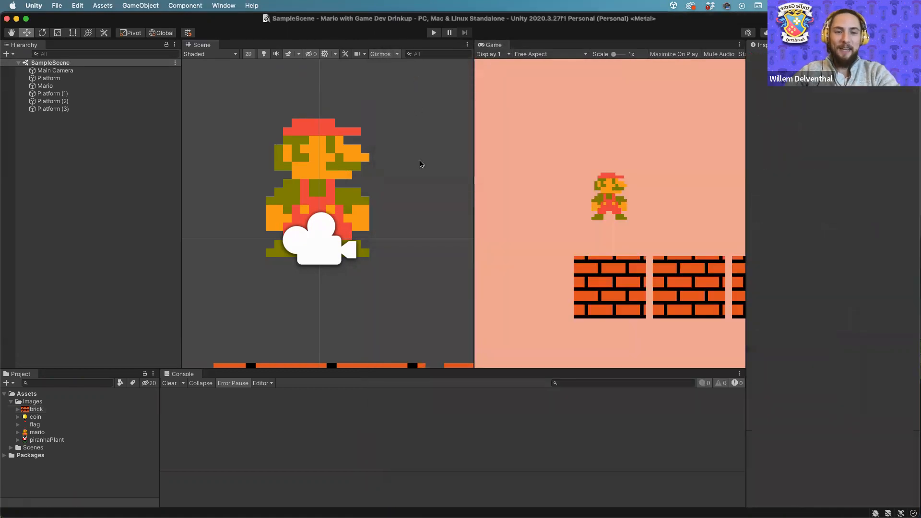
# Replace Mario's Capsule Collider 2D with a Box Collider 2D.
pyautogui.click(51, 70)
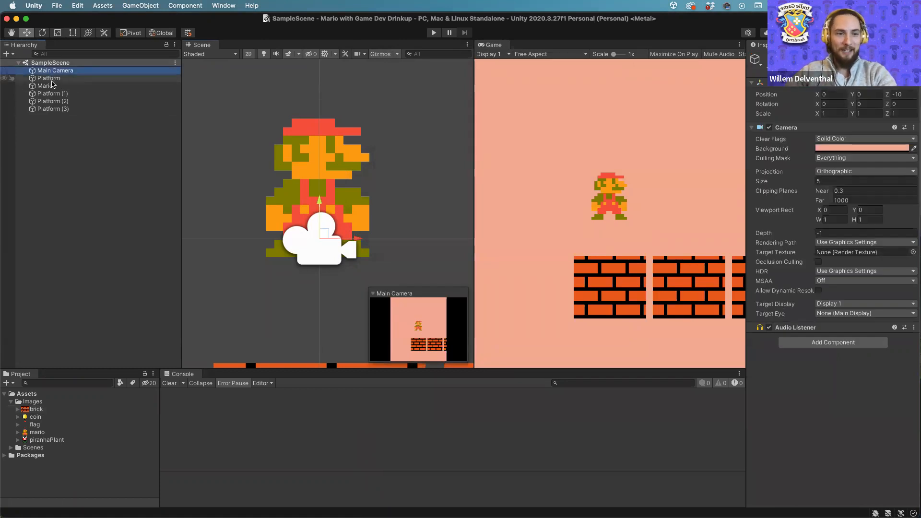
pyautogui.click(52, 85)
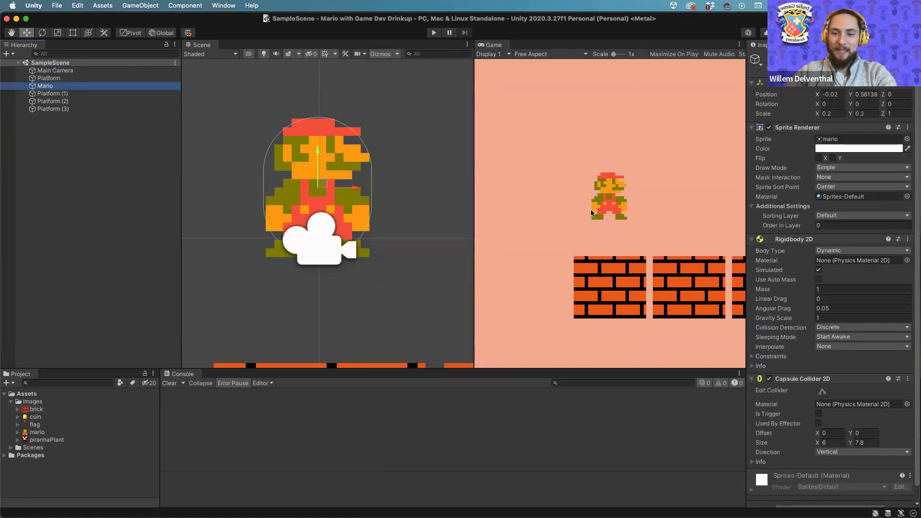
pyautogui.click(908, 378)
pyautogui.click(875, 423)
pyautogui.click(821, 413)
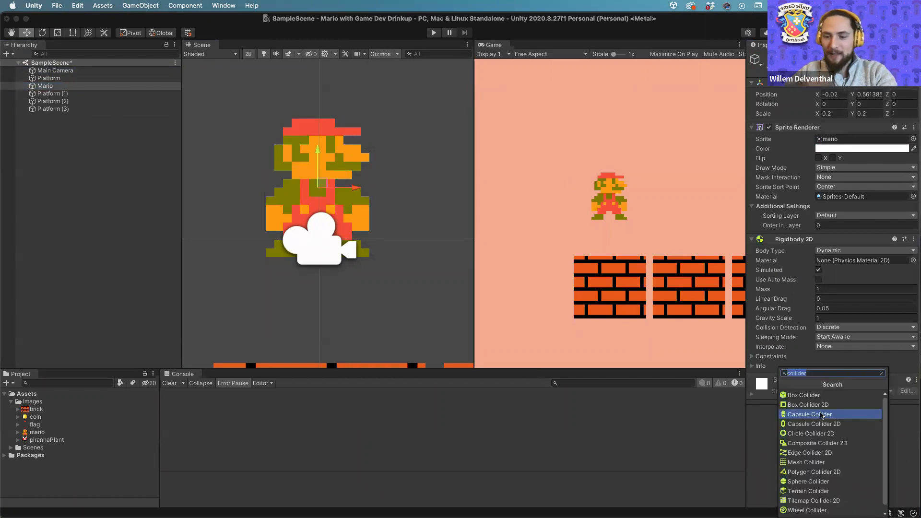
pyautogui.click(817, 404)
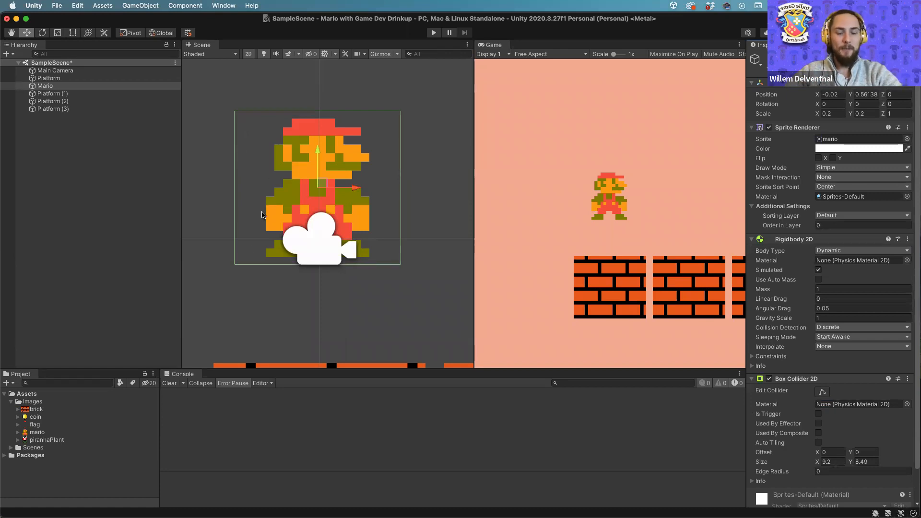
# Replace Mario's Box Collider 2D with a Polygon Collider 2D.
pyautogui.click(908, 379)
pyautogui.click(887, 423)
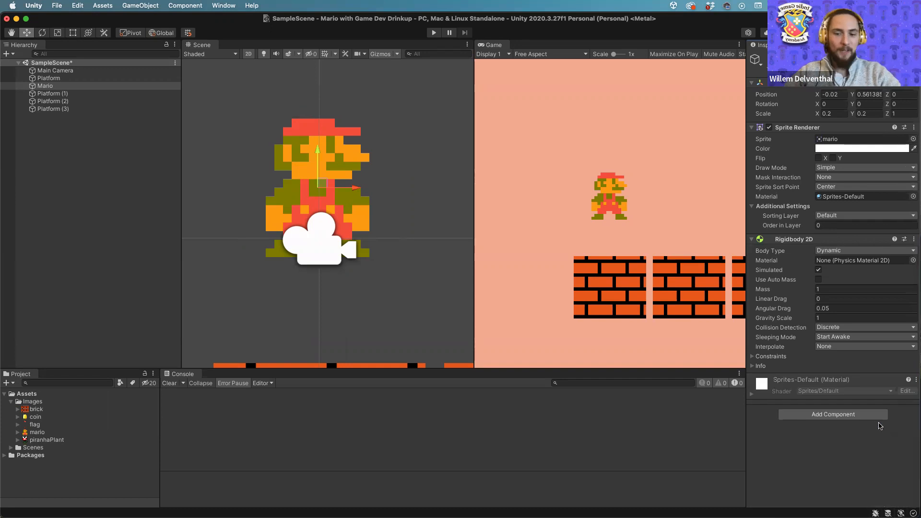
pyautogui.click(835, 413)
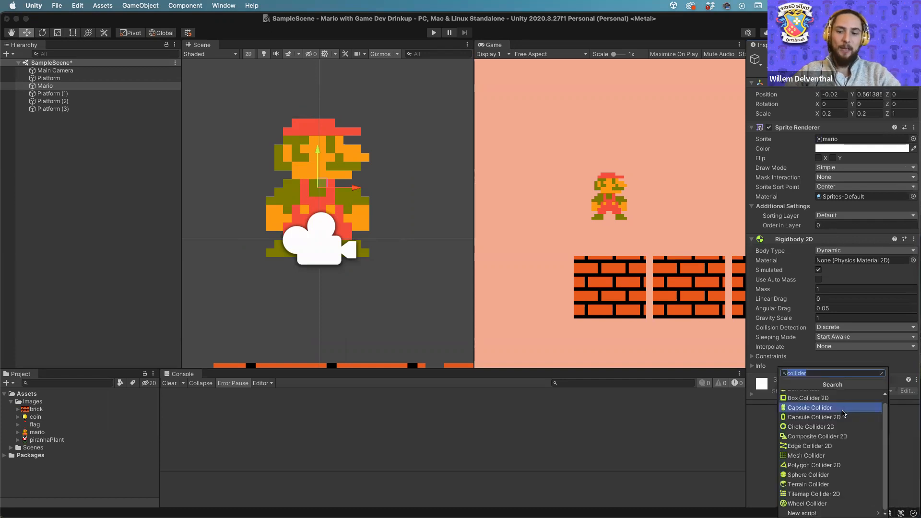
pyautogui.click(821, 464)
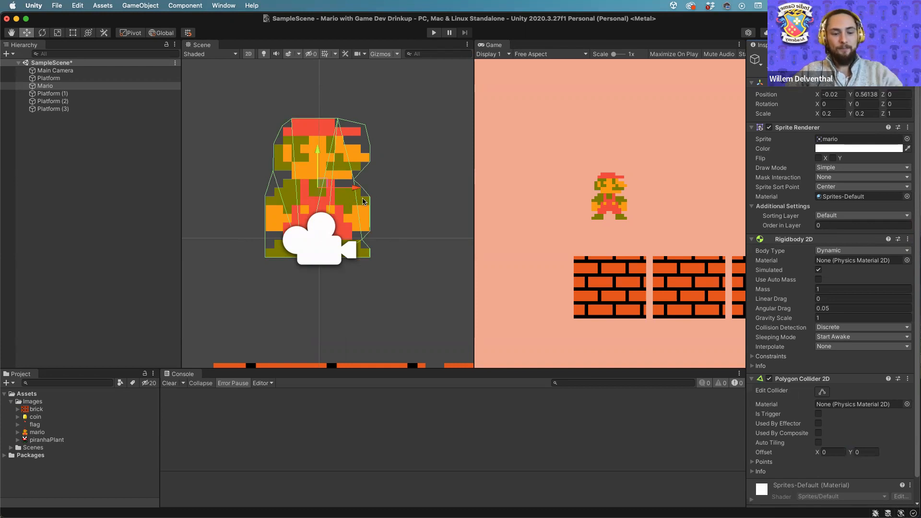
# Undo the collider replacements to restore Mario's Capsule Collider 2D, and deselect Mario.
pyautogui.press('super+z')
pyautogui.press('super+z')
pyautogui.press('super+z')
pyautogui.press('super+z')
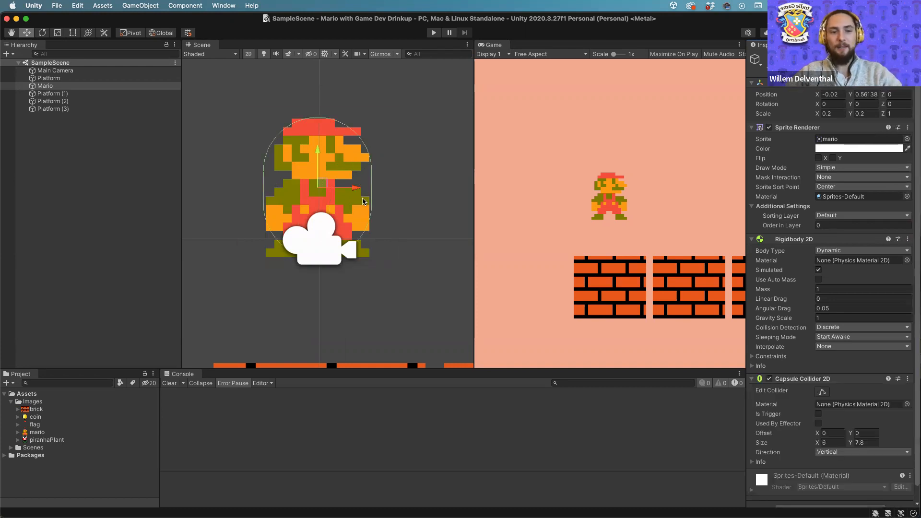
pyautogui.click(381, 143)
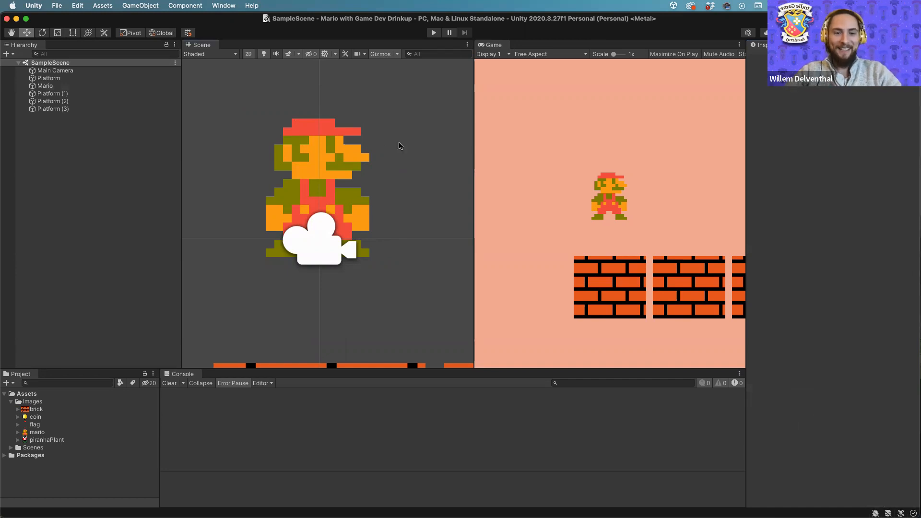
pyautogui.scroll(-3, 399, 143)
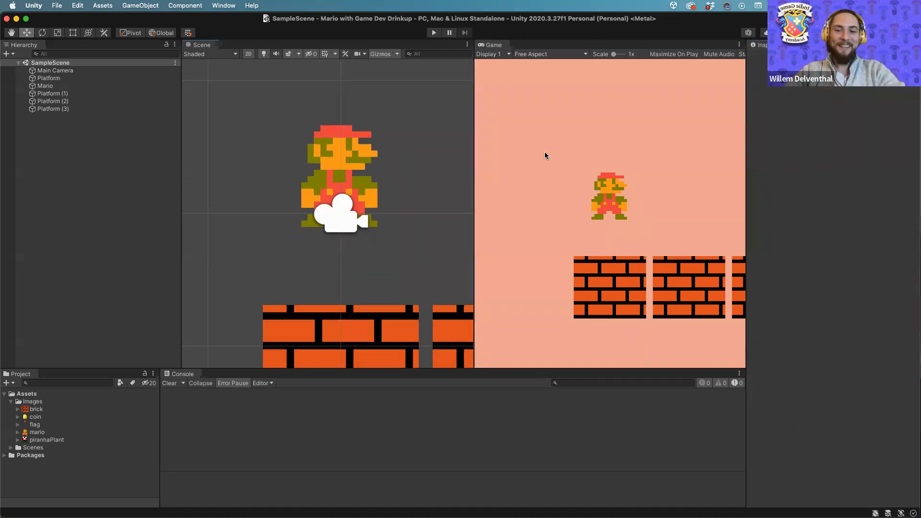
pyautogui.scroll(-2, 359, 201)
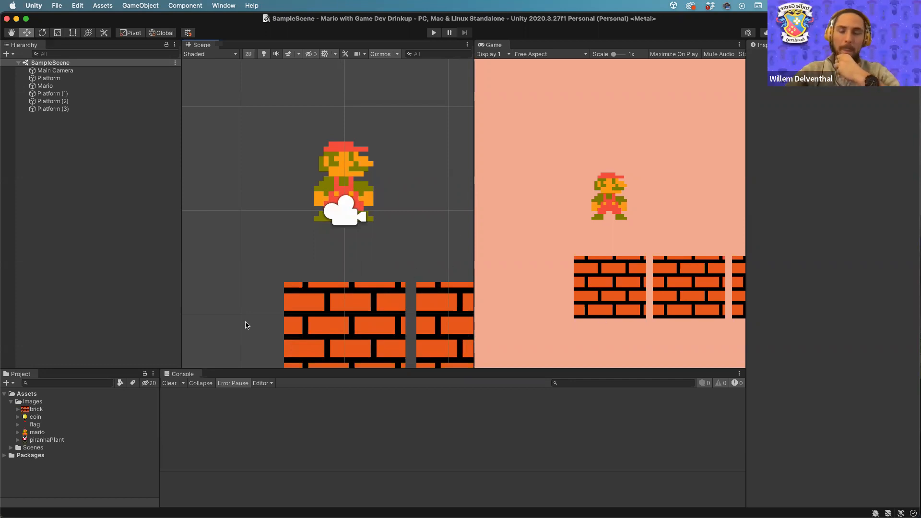
pyautogui.click(11, 402)
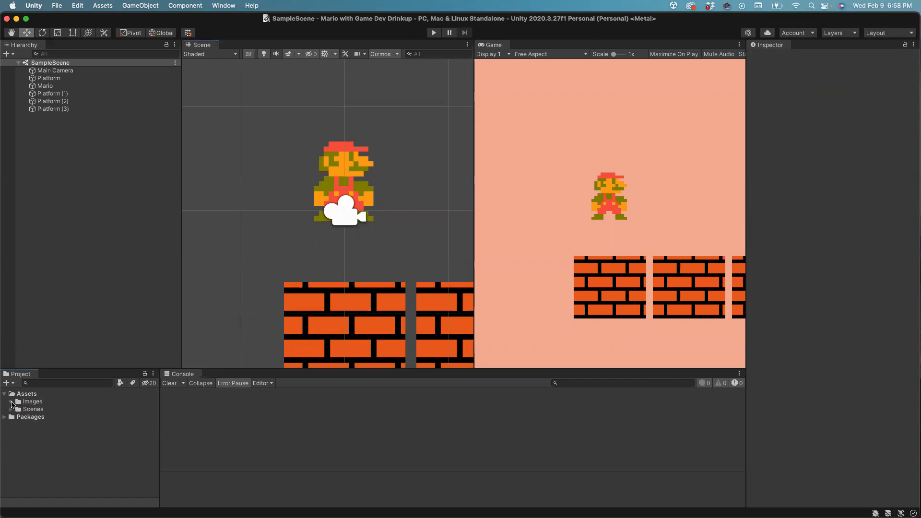
pyautogui.click(11, 415)
pyautogui.click(11, 410)
pyautogui.click(24, 407)
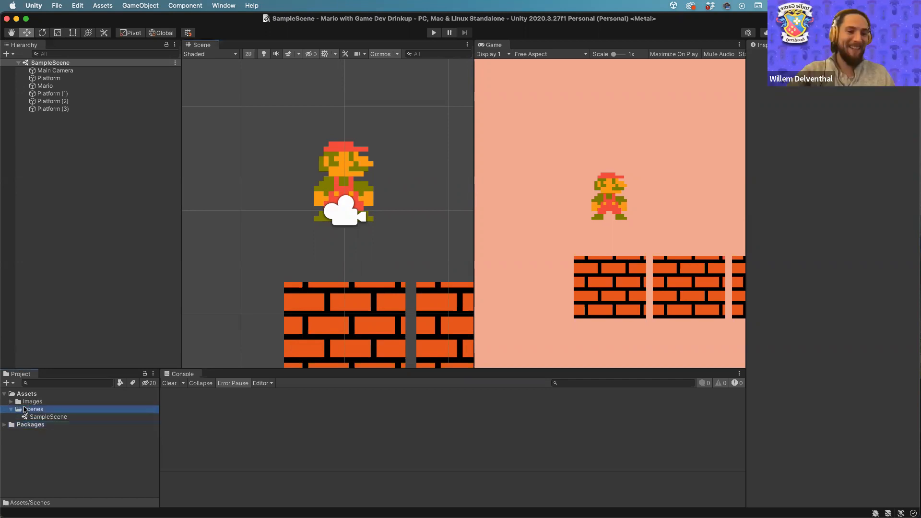
pyautogui.click(11, 409)
pyautogui.click(27, 403)
pyautogui.click(10, 382)
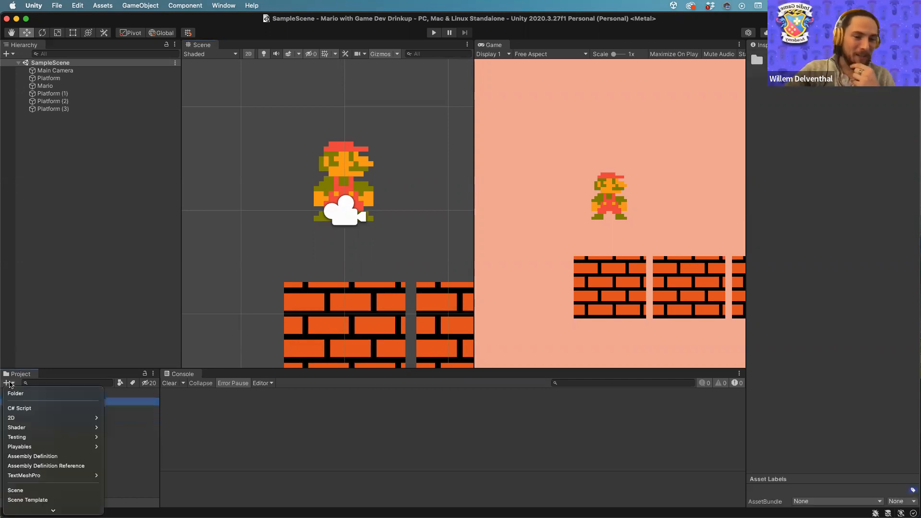
pyautogui.click(68, 408)
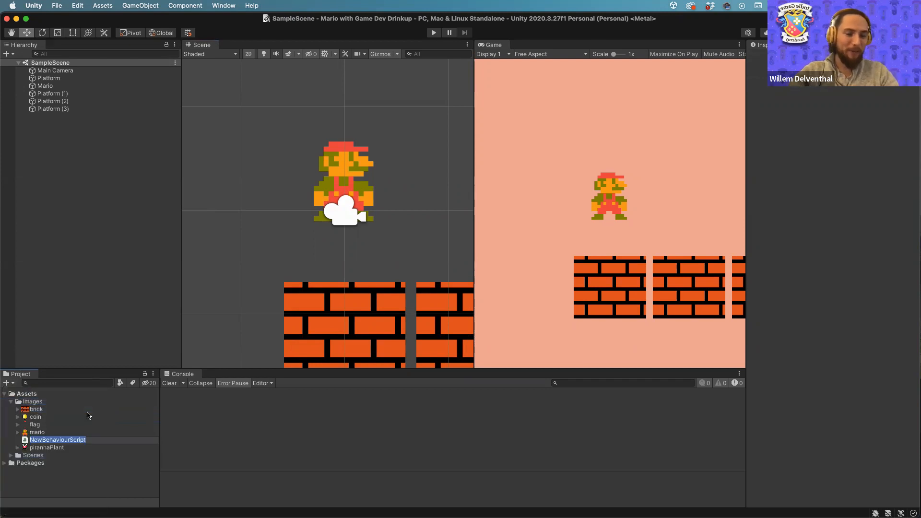
pyautogui.press('Escape')
# Create a folder named Scripts directly inside the Assets folder.
pyautogui.click(6, 403)
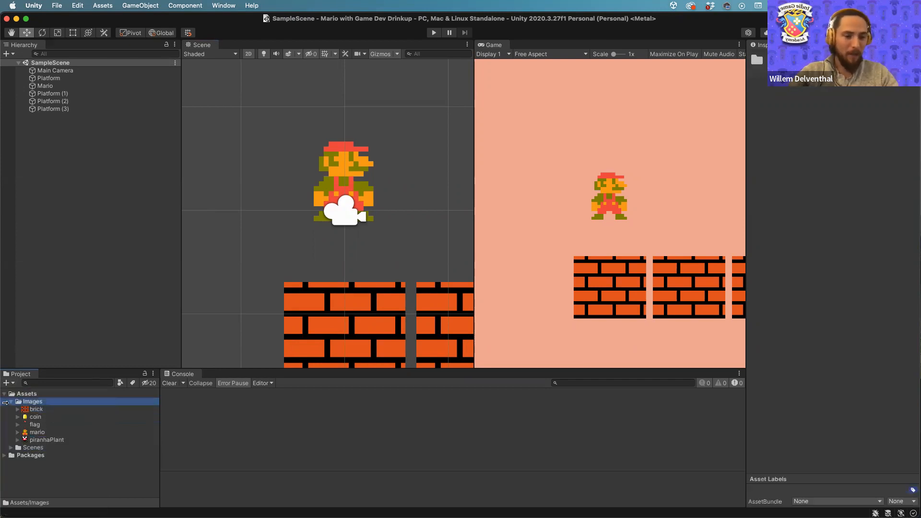
pyautogui.press('Up')
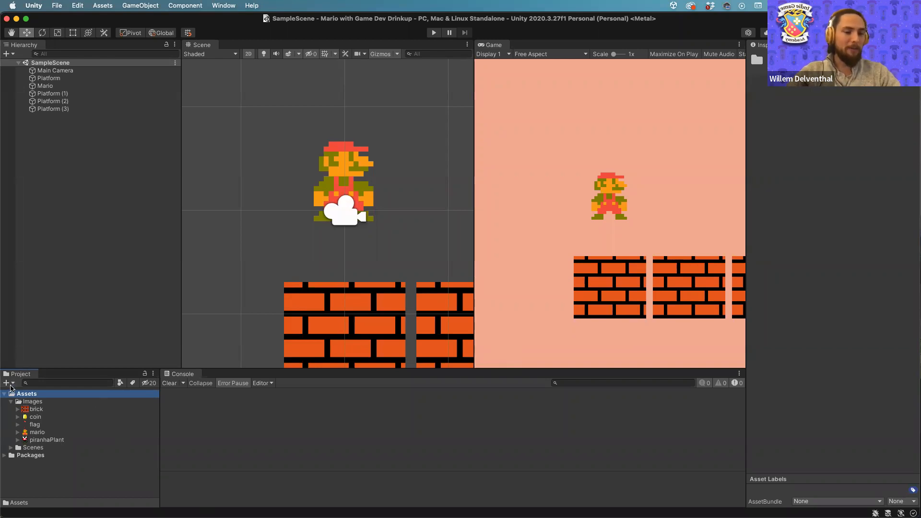
pyautogui.click(8, 384)
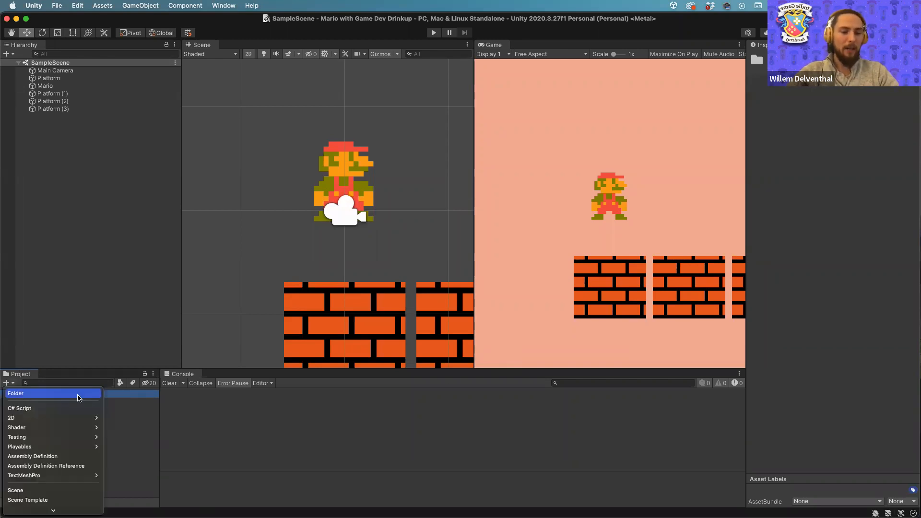
pyautogui.click(21, 396)
pyautogui.write('Scripts')
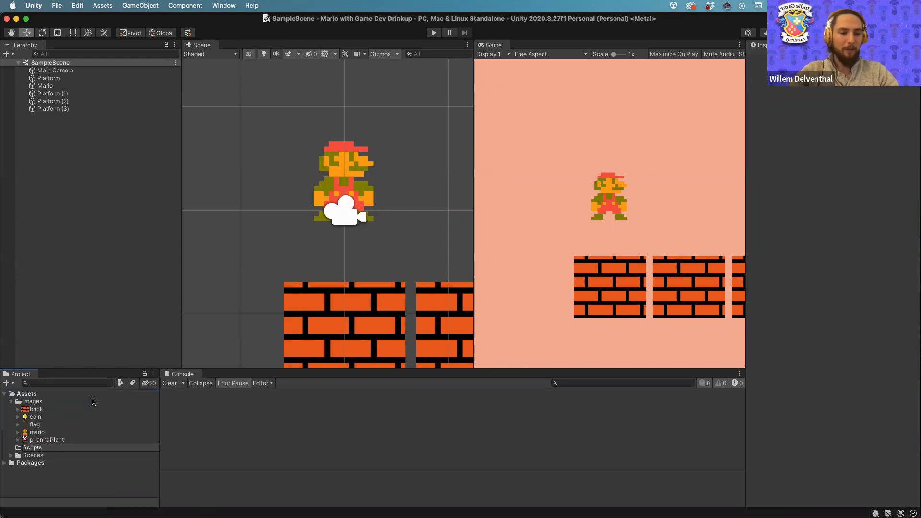
pyautogui.press('Return')
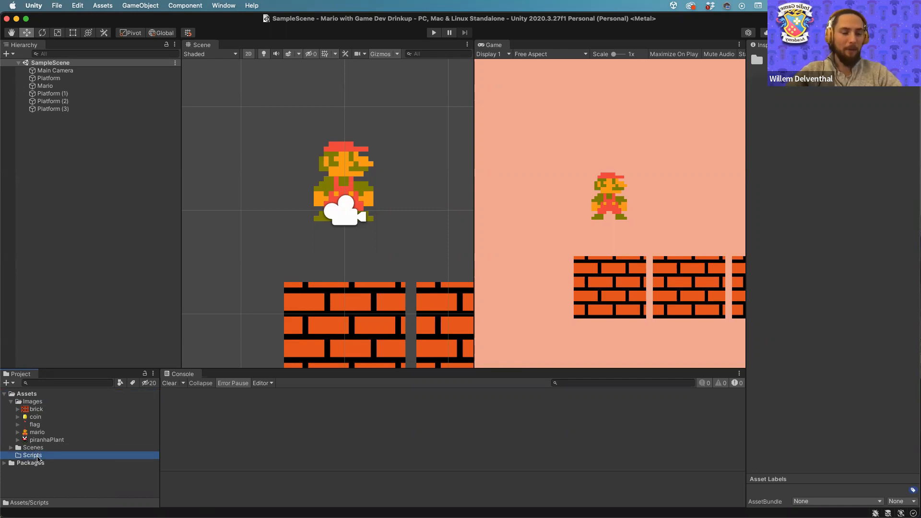
# Create a C# script named HelloWorld in the Scripts folder and open it for editing.
pyautogui.click(10, 385)
pyautogui.click(29, 409)
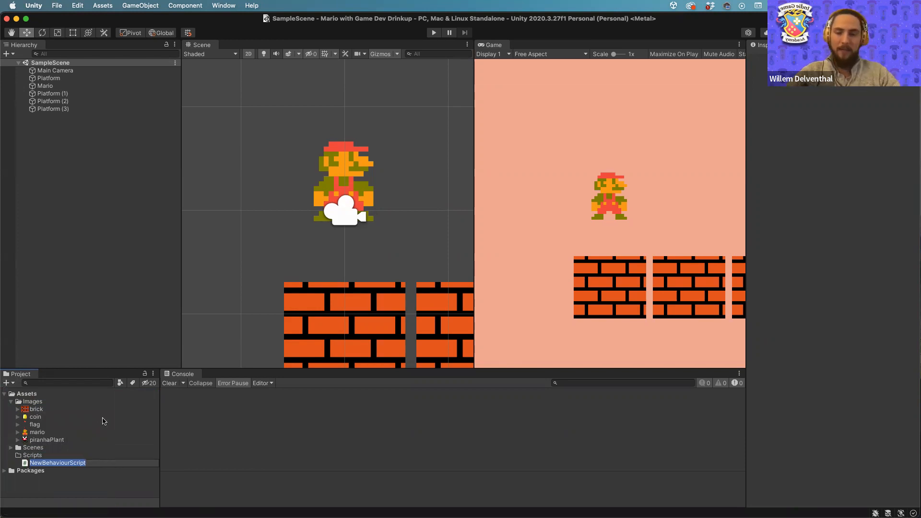
pyautogui.write('HelloWorld')
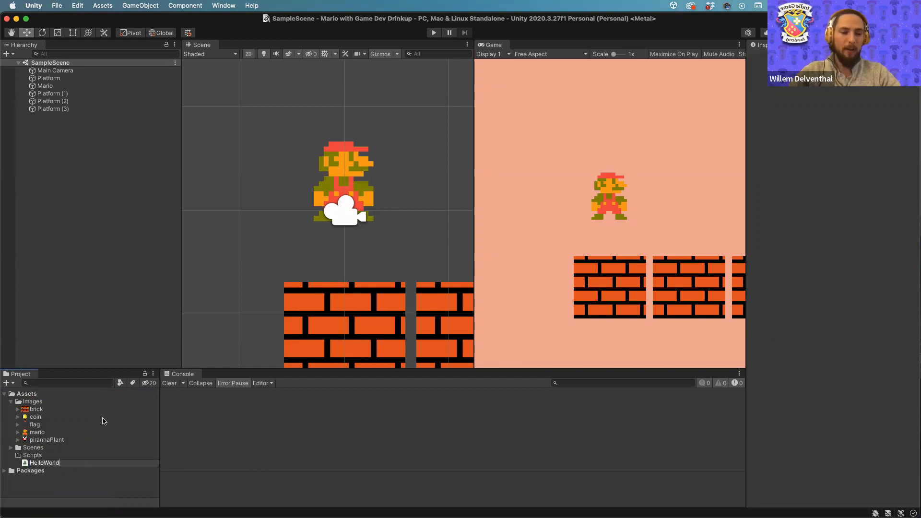
pyautogui.press('Return')
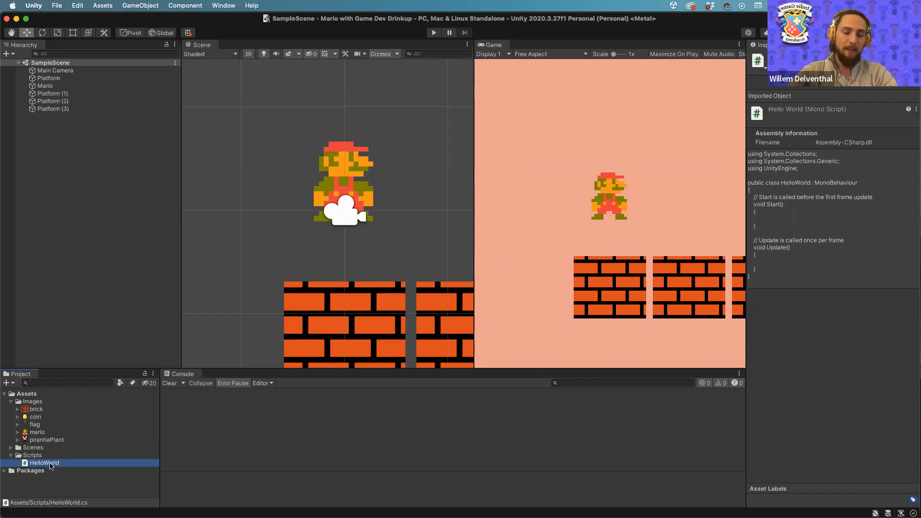
pyautogui.doubleClick(50, 467)
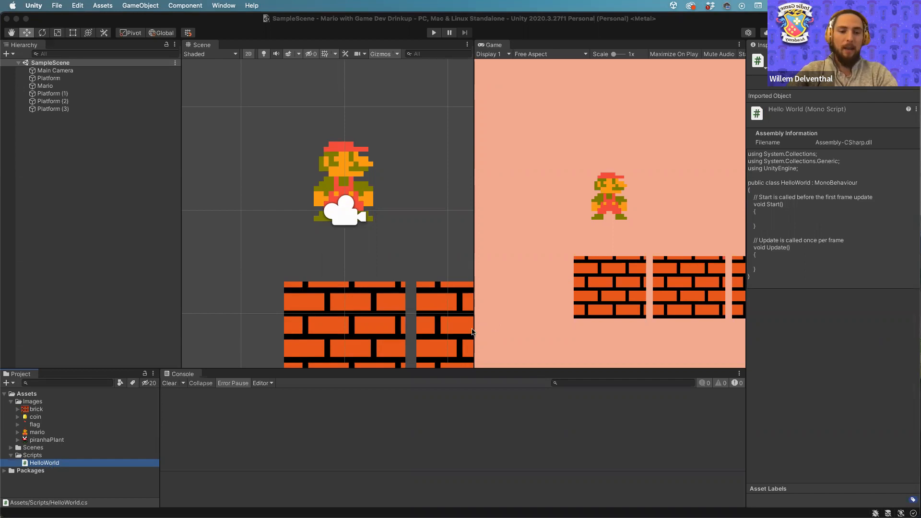